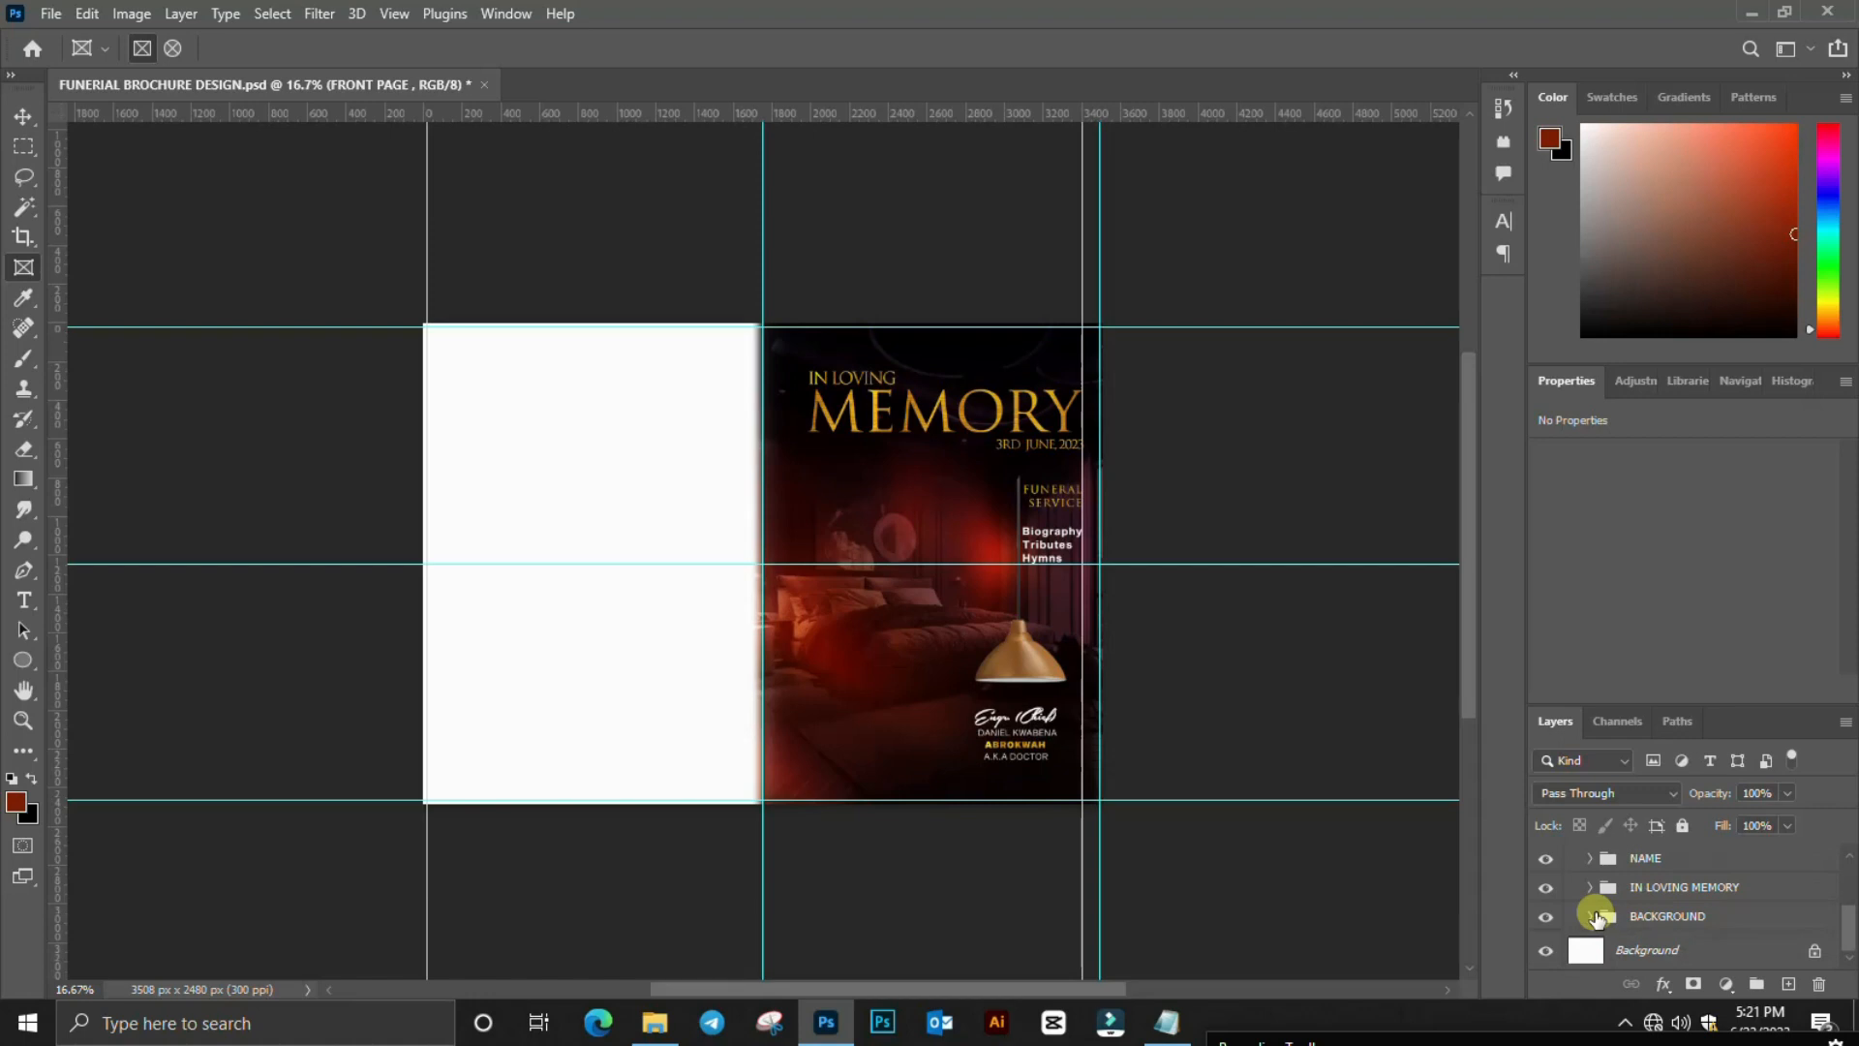
- Toggle the FUNERIAL SERVICES group in FRONT PAGE off and on to inspect what it contributes to the cover
{"action": "scroll", "coordinate": [1549, 906], "scroll_direction": "up", "scroll_amount": 3}
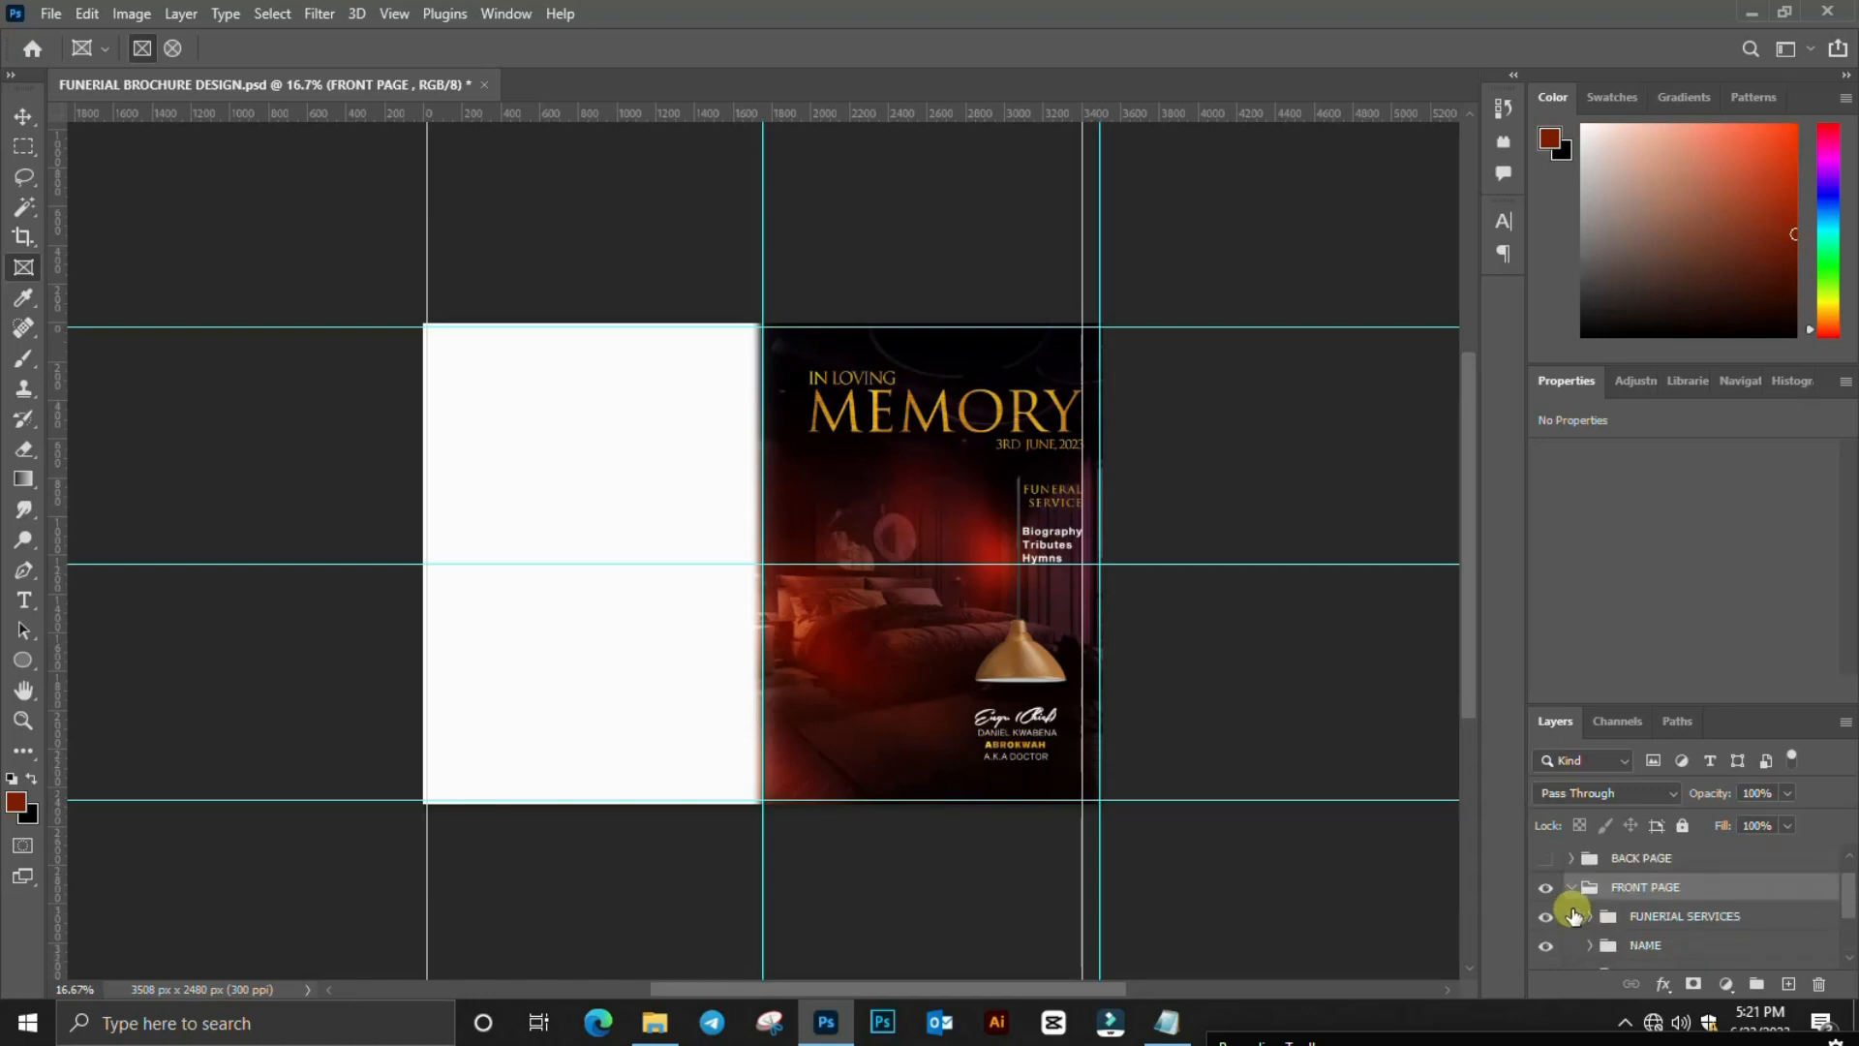
{"action": "left_click", "coordinate": [1632, 915]}
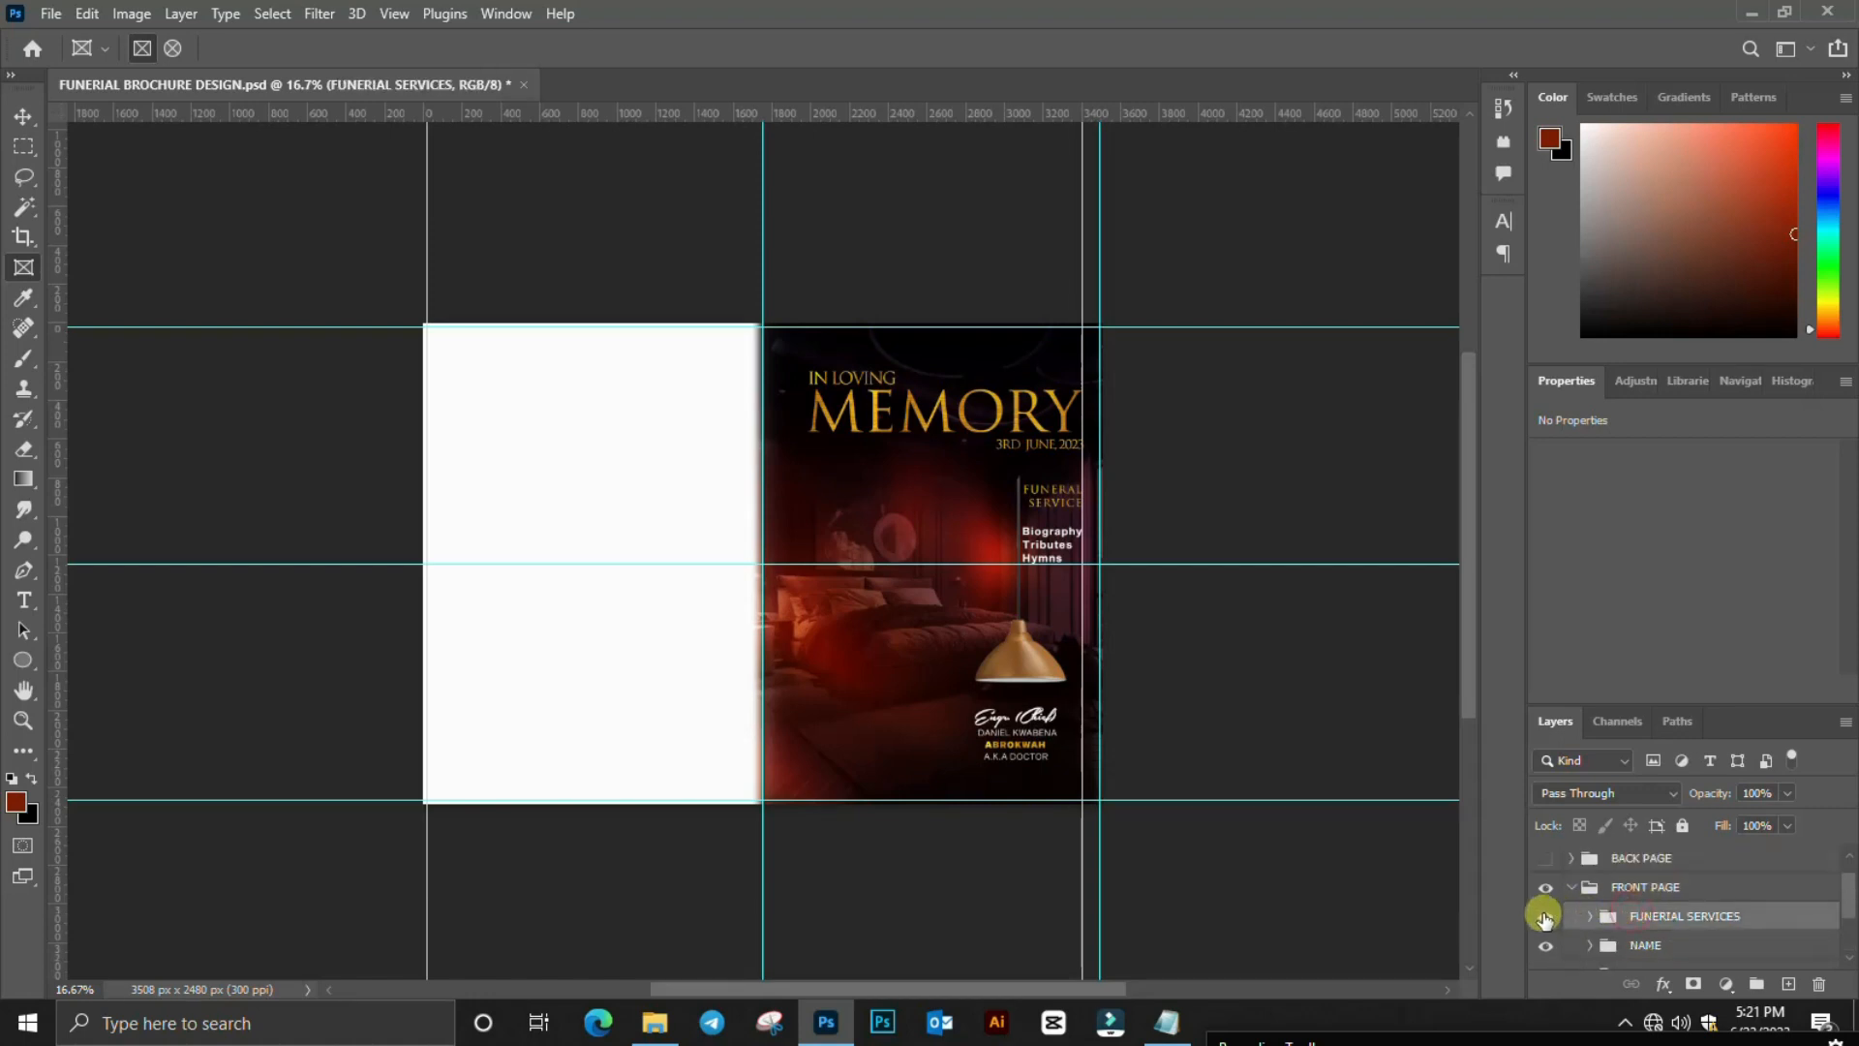
{"action": "left_click", "coordinate": [1544, 916]}
{"action": "left_click", "coordinate": [1544, 916]}
{"action": "left_click", "coordinate": [1544, 916]}
{"action": "left_click", "coordinate": [1544, 916]}
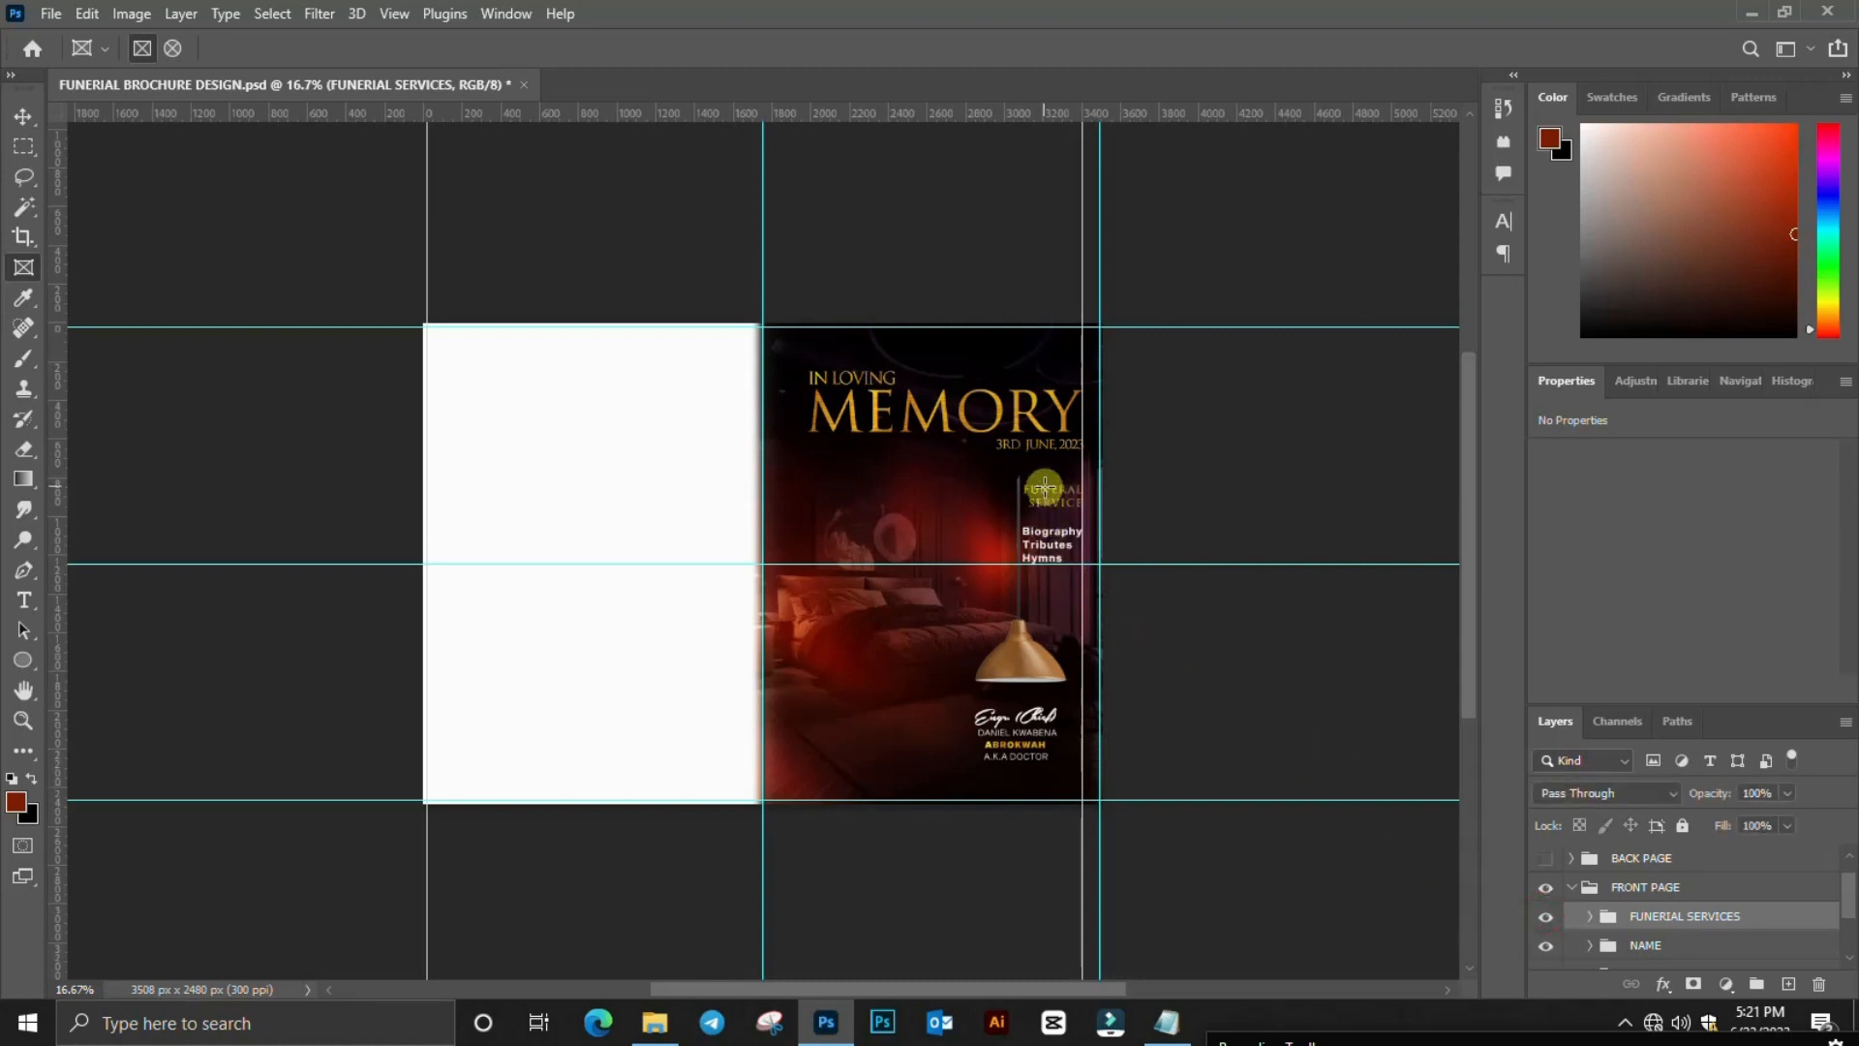
- Examine which font the "Biography Tributes Hymns" text layer in the FUNERIAL SERVICES group uses
{"action": "key", "text": "v"}
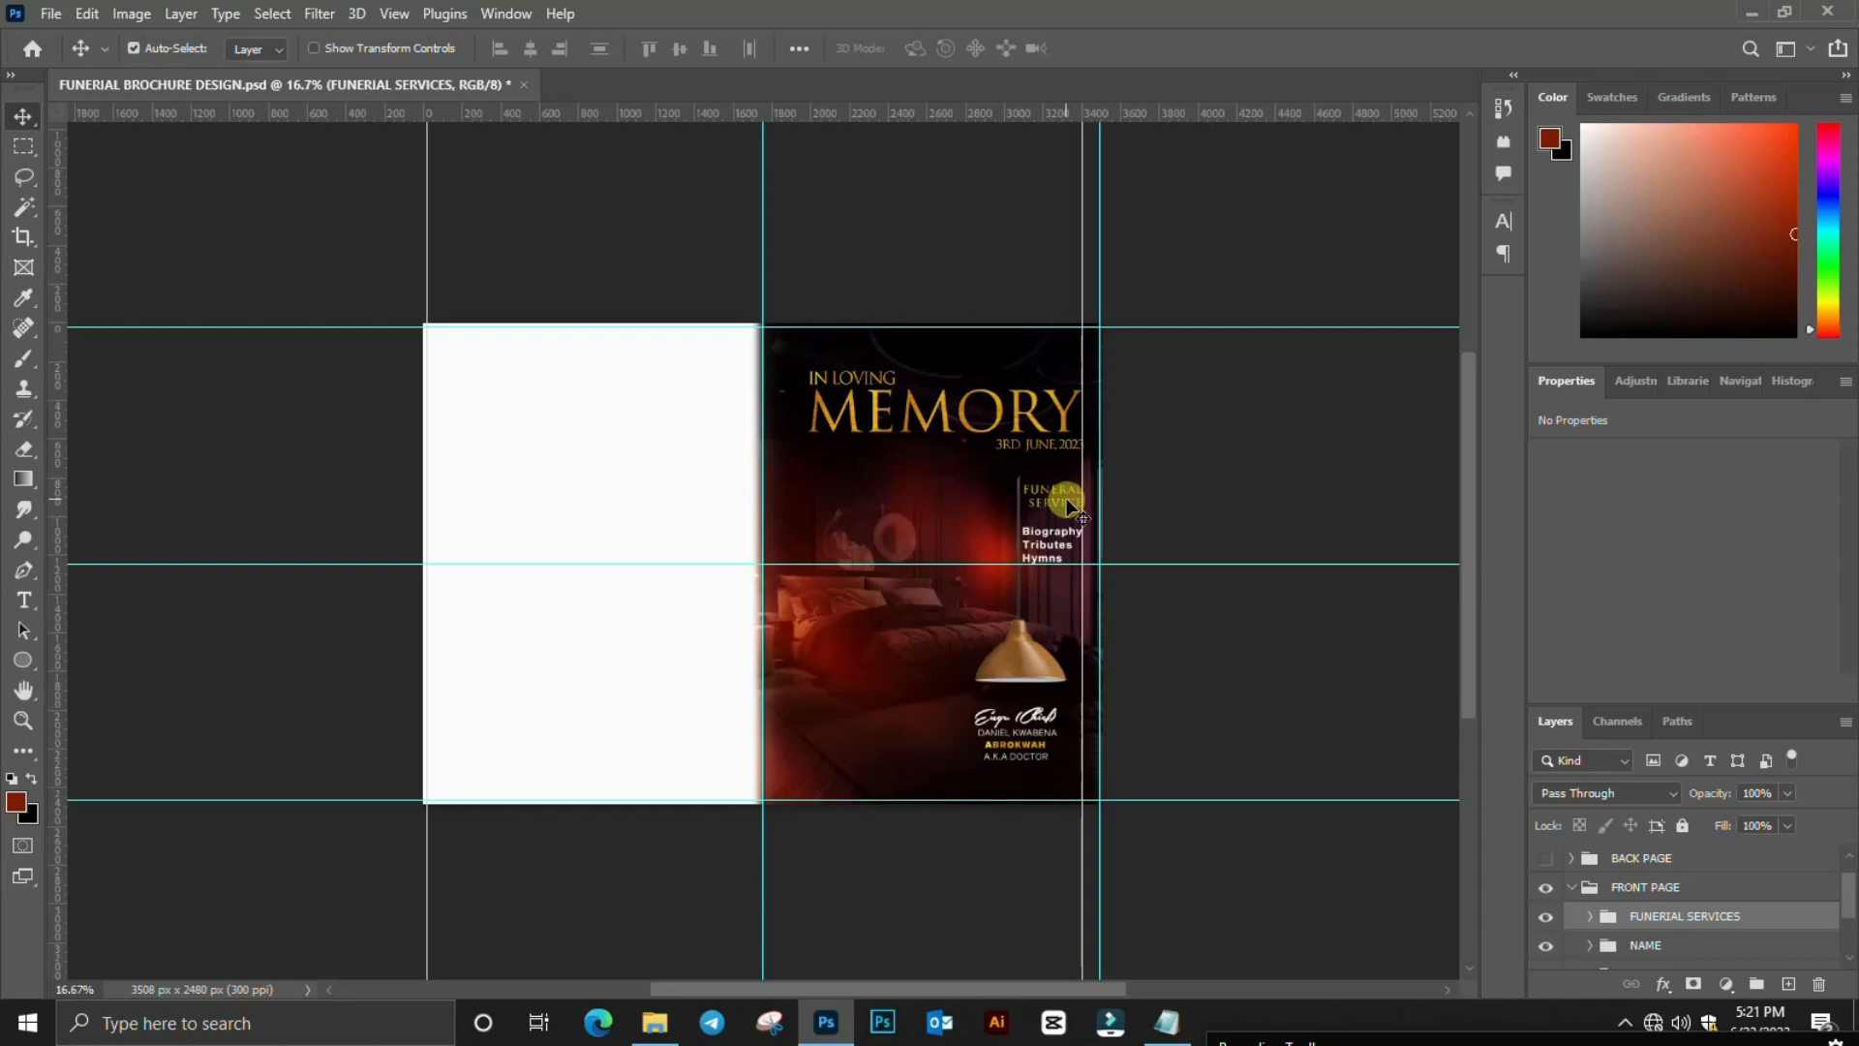
{"action": "left_click", "coordinate": [1062, 499]}
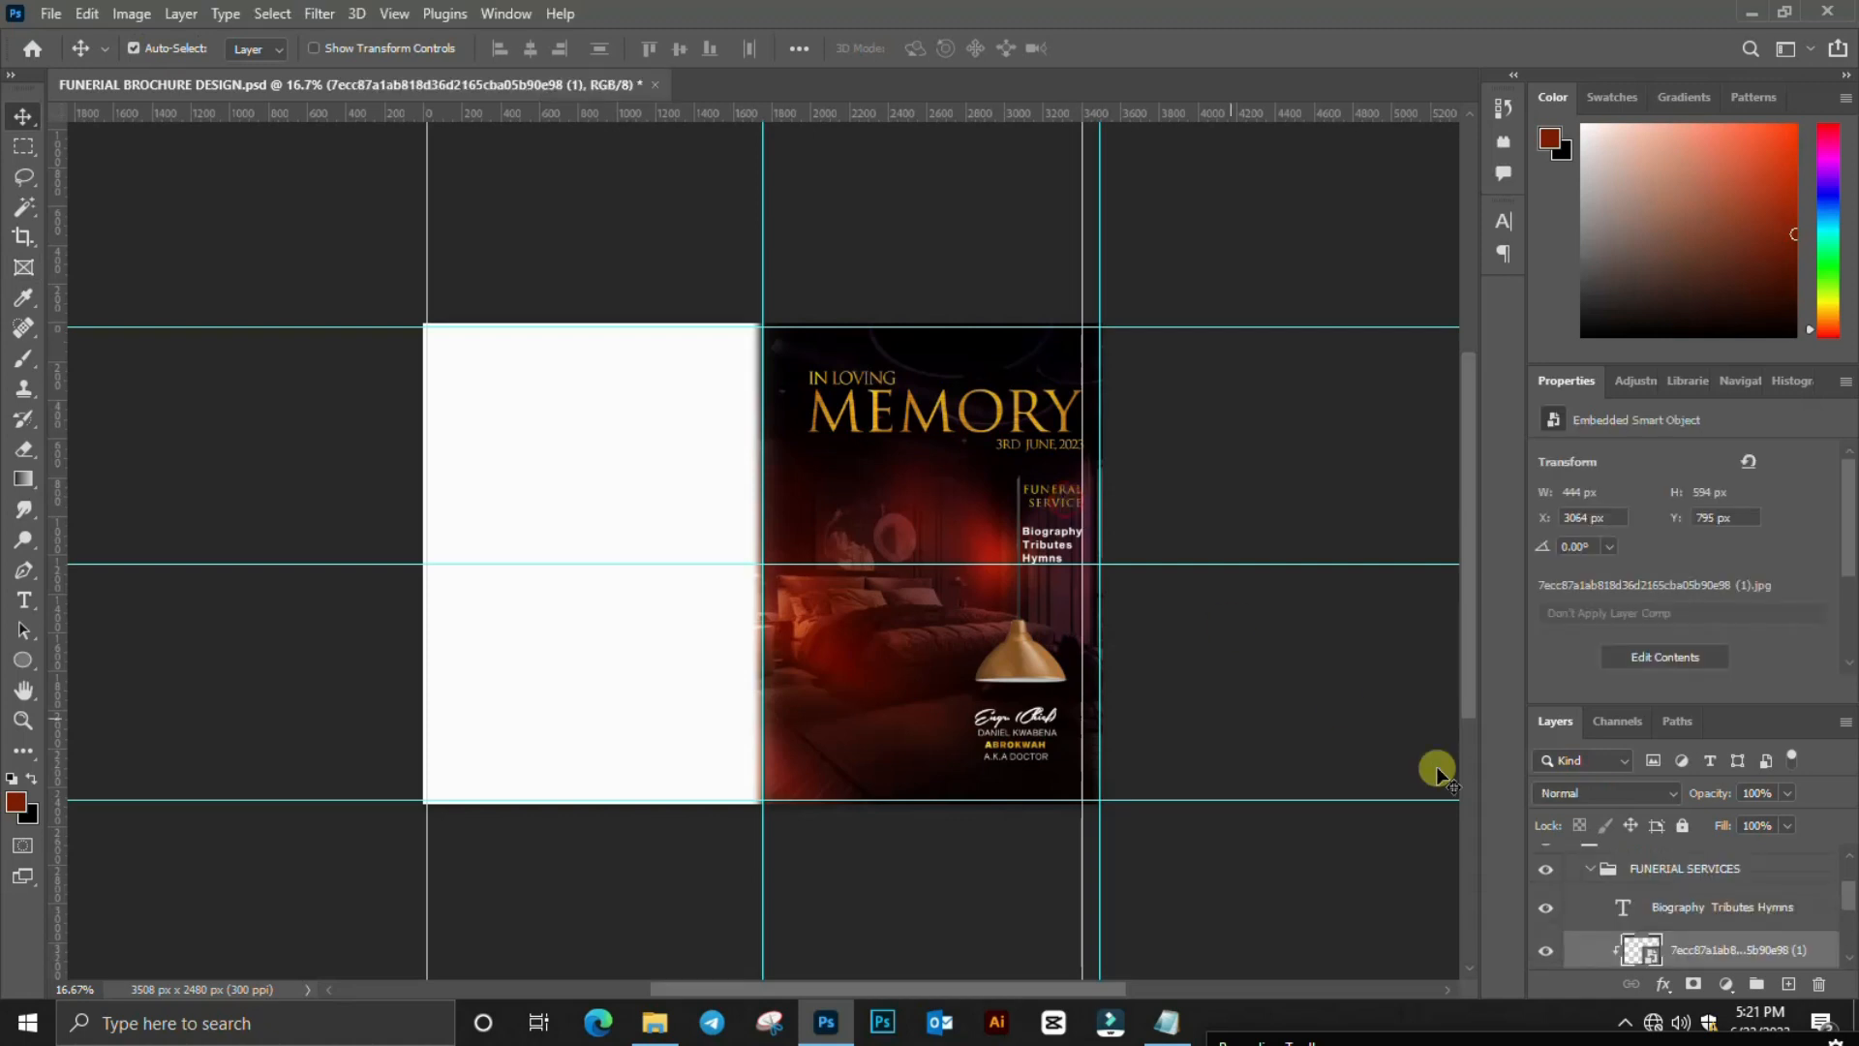
{"action": "left_click", "coordinate": [1584, 871]}
{"action": "left_click", "coordinate": [1685, 904]}
{"action": "left_click", "coordinate": [1614, 519]}
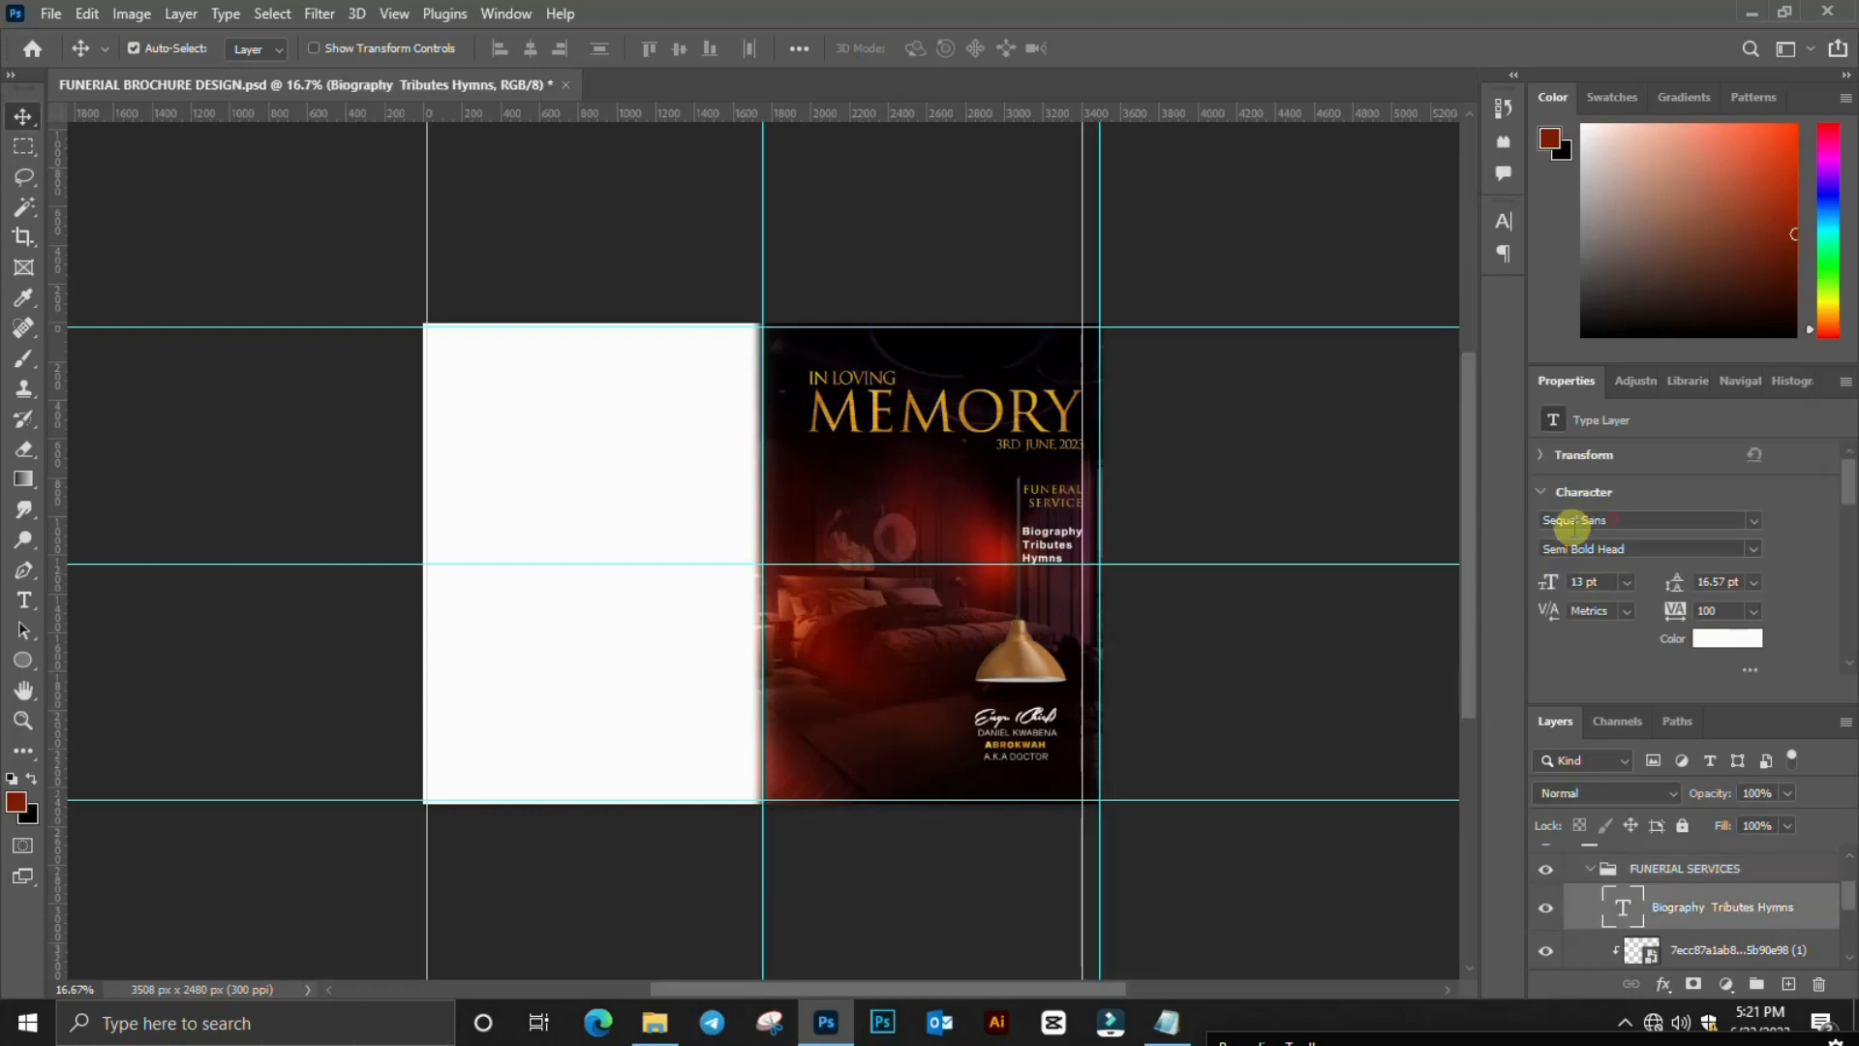
{"action": "left_click_drag", "start_coordinate": [1633, 522], "coordinate": [1553, 520]}
- Examine which font the "Funeral Service" text layer uses
{"action": "scroll", "coordinate": [1651, 920], "scroll_direction": "down", "scroll_amount": 2}
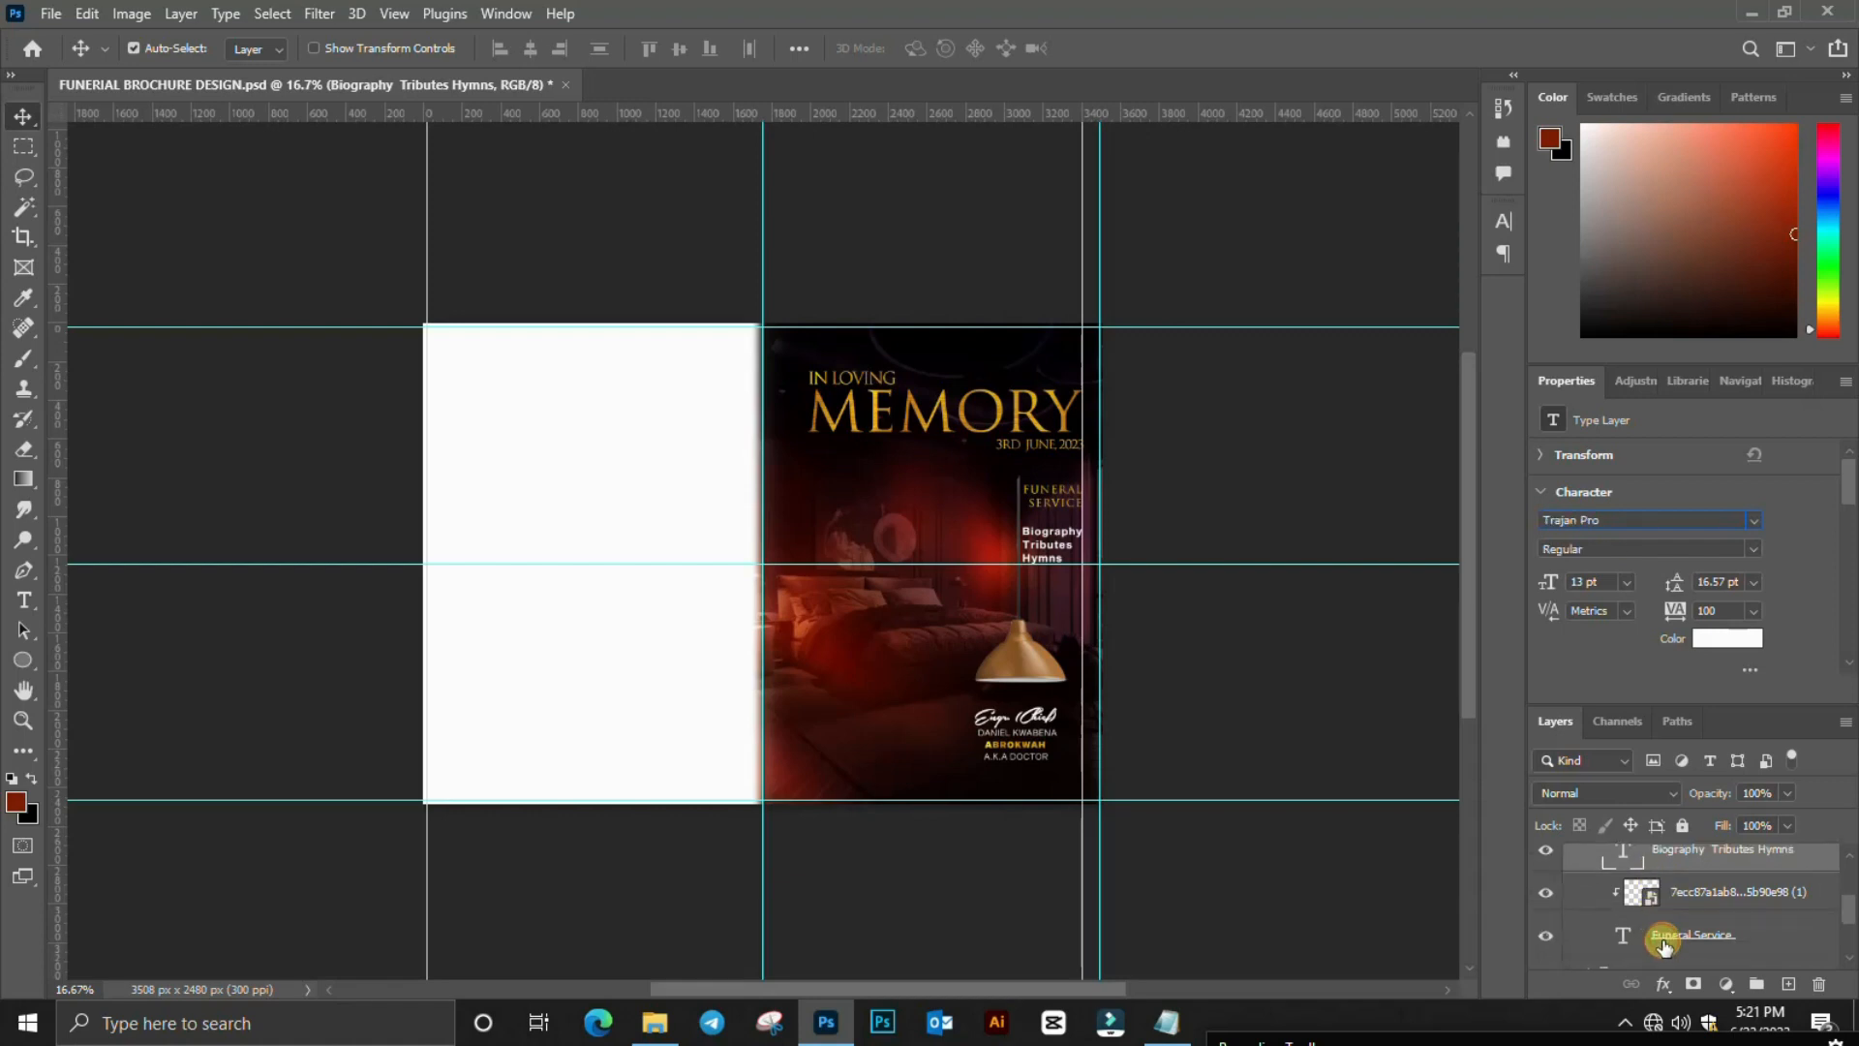
{"action": "left_click", "coordinate": [1665, 944]}
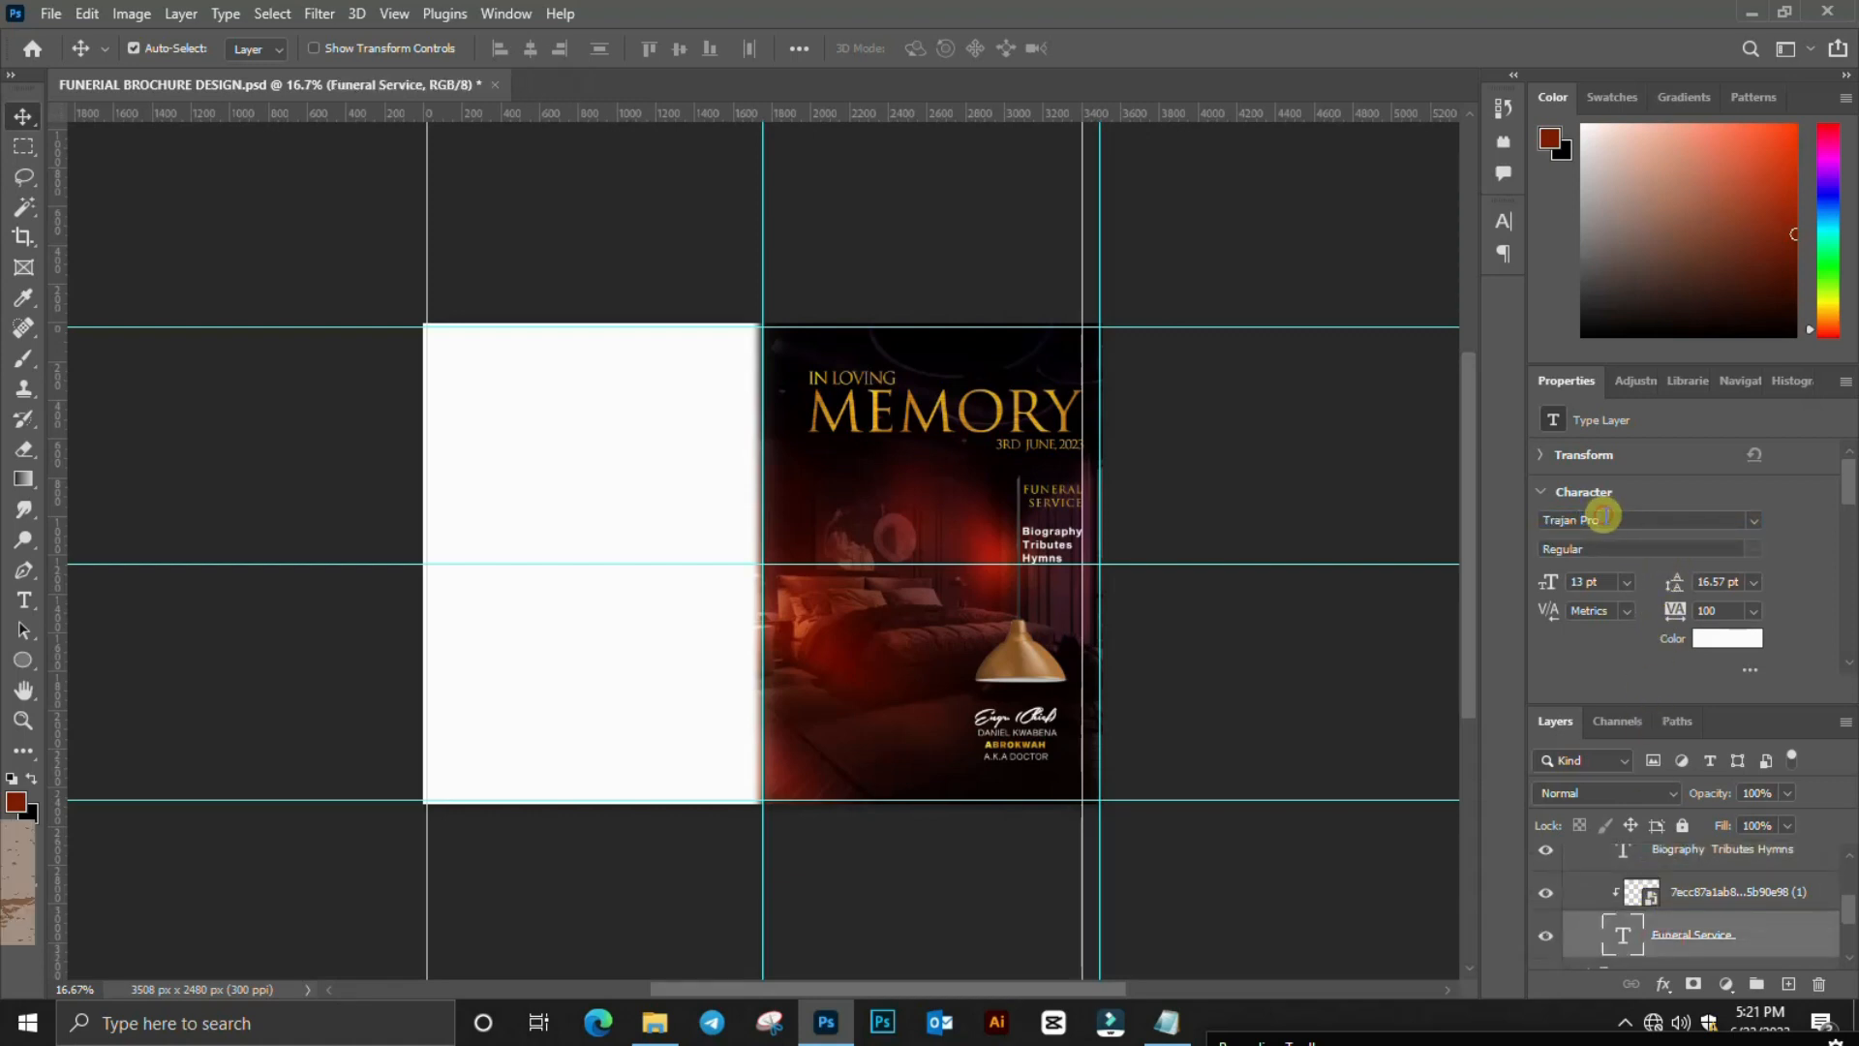
{"action": "left_click_drag", "start_coordinate": [1603, 518], "coordinate": [1539, 520]}
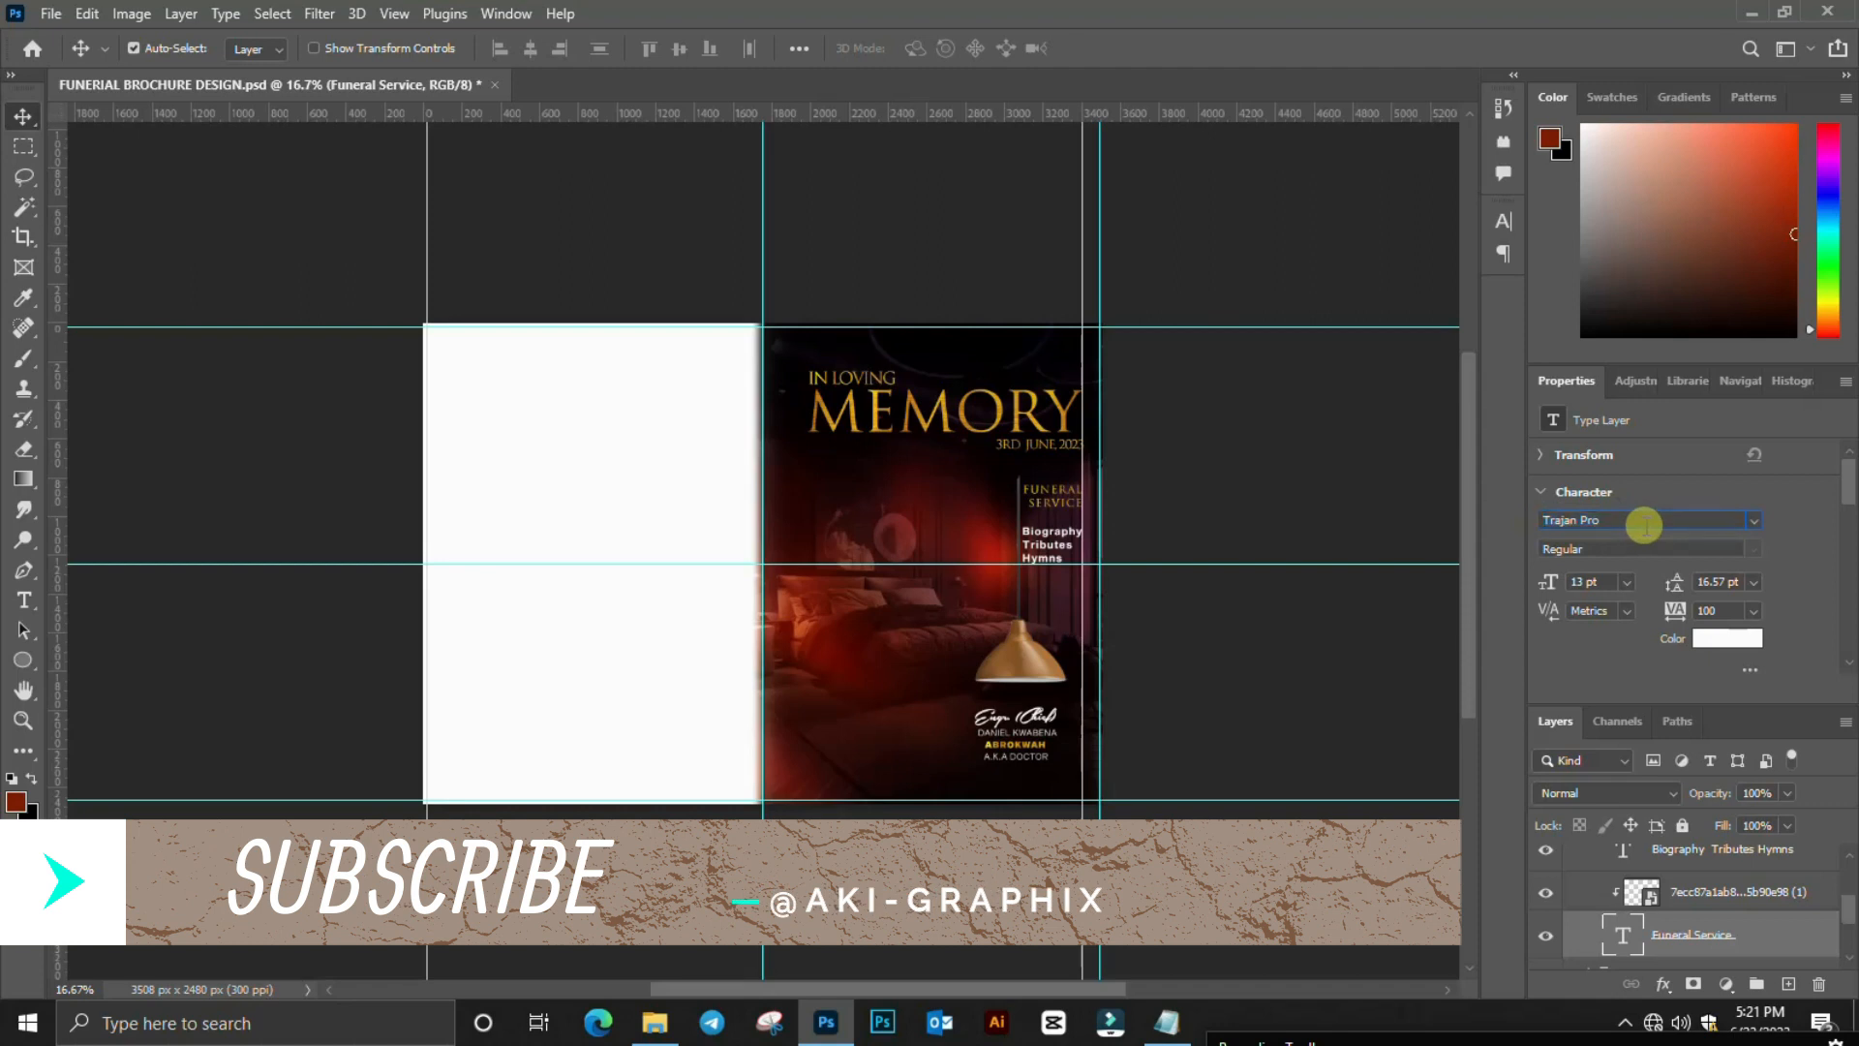
- Expand the NAME group and toggle its visibility off and on to inspect its content
{"action": "scroll", "coordinate": [1704, 886], "scroll_direction": "down", "scroll_amount": 2}
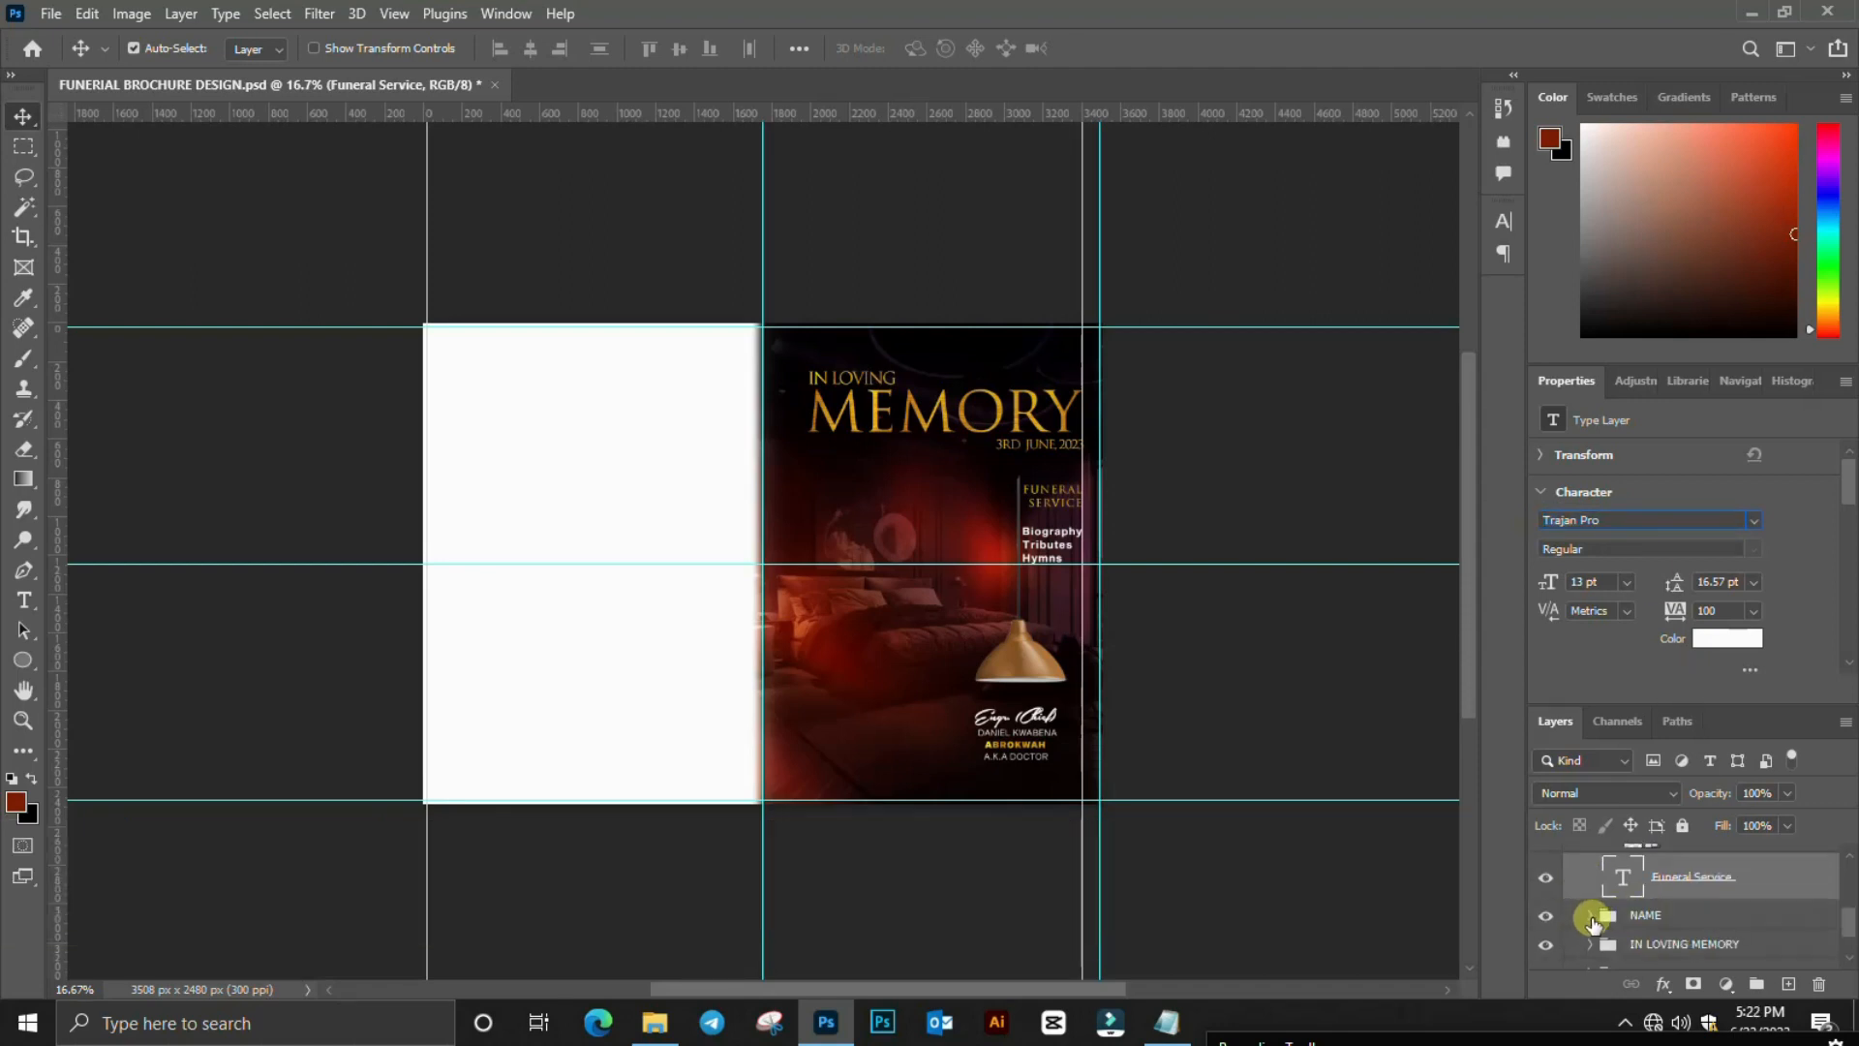
{"action": "left_click", "coordinate": [1591, 916]}
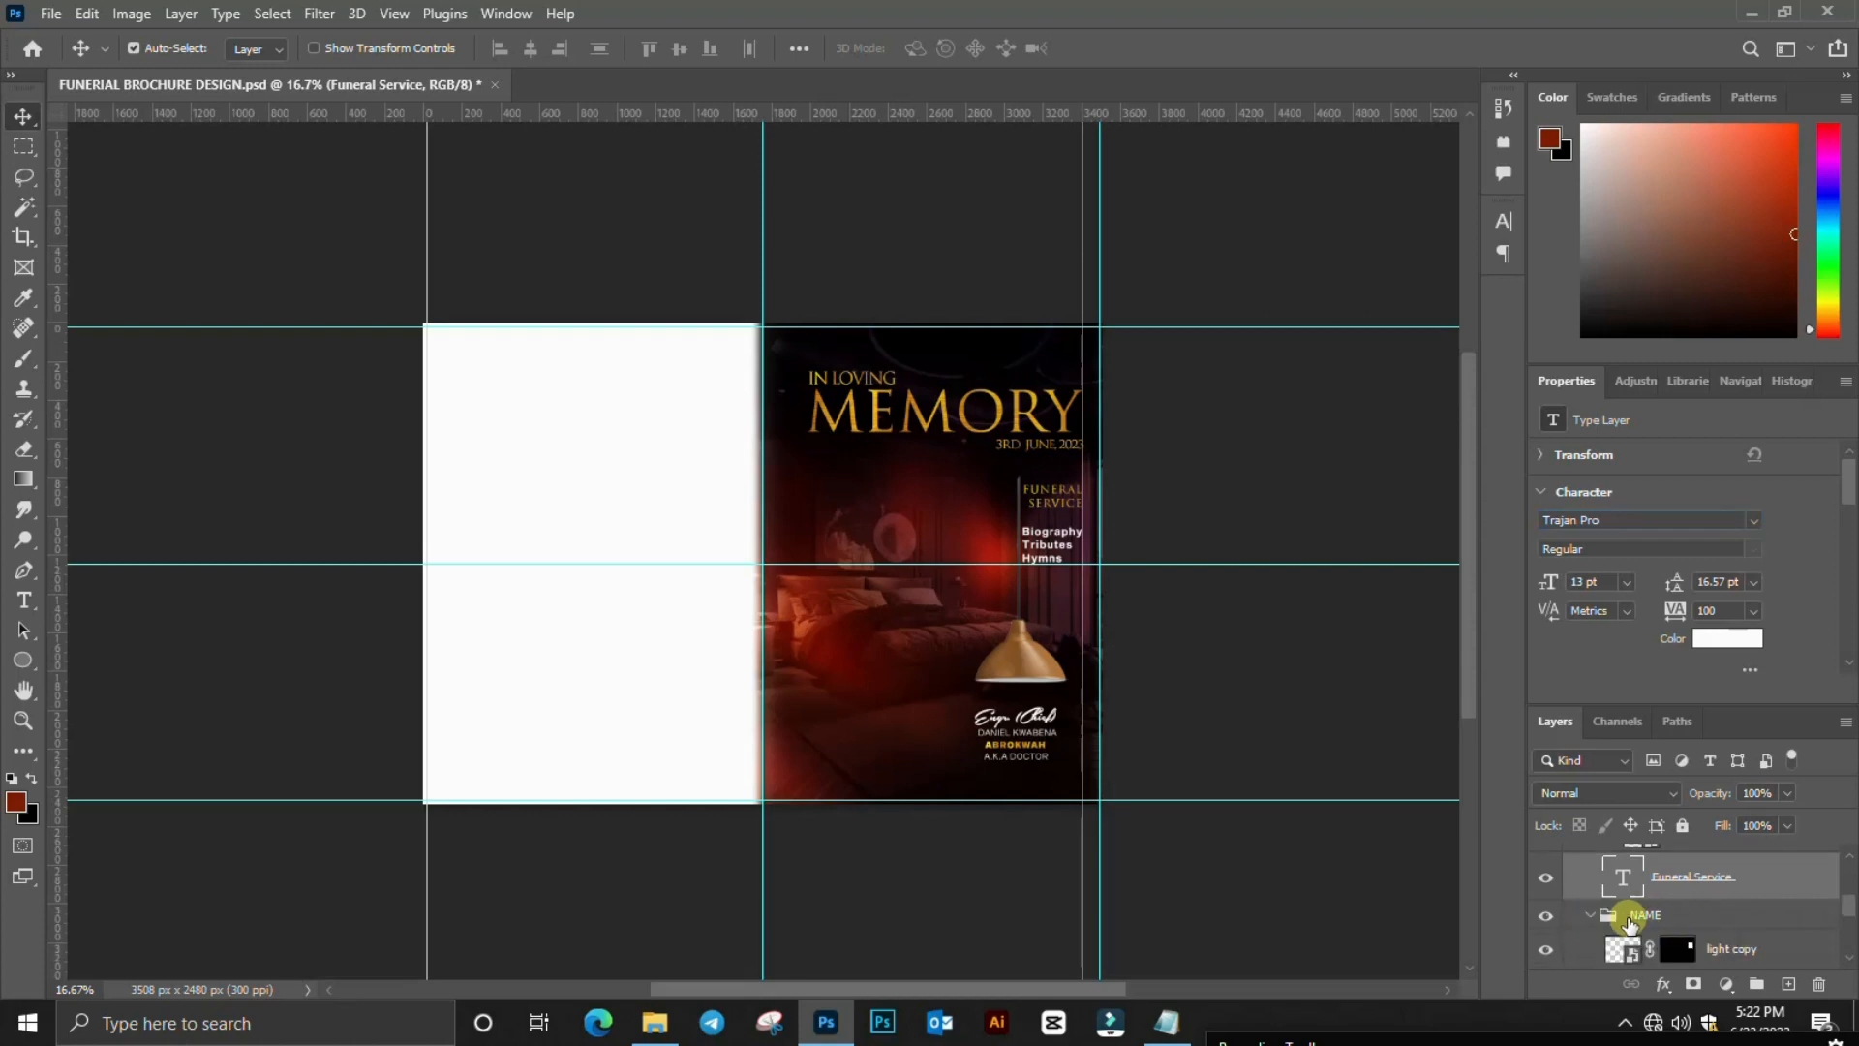
{"action": "left_click", "coordinate": [1547, 916]}
{"action": "left_click", "coordinate": [1547, 916]}
{"action": "scroll", "coordinate": [1549, 906], "scroll_direction": "down", "scroll_amount": 2}
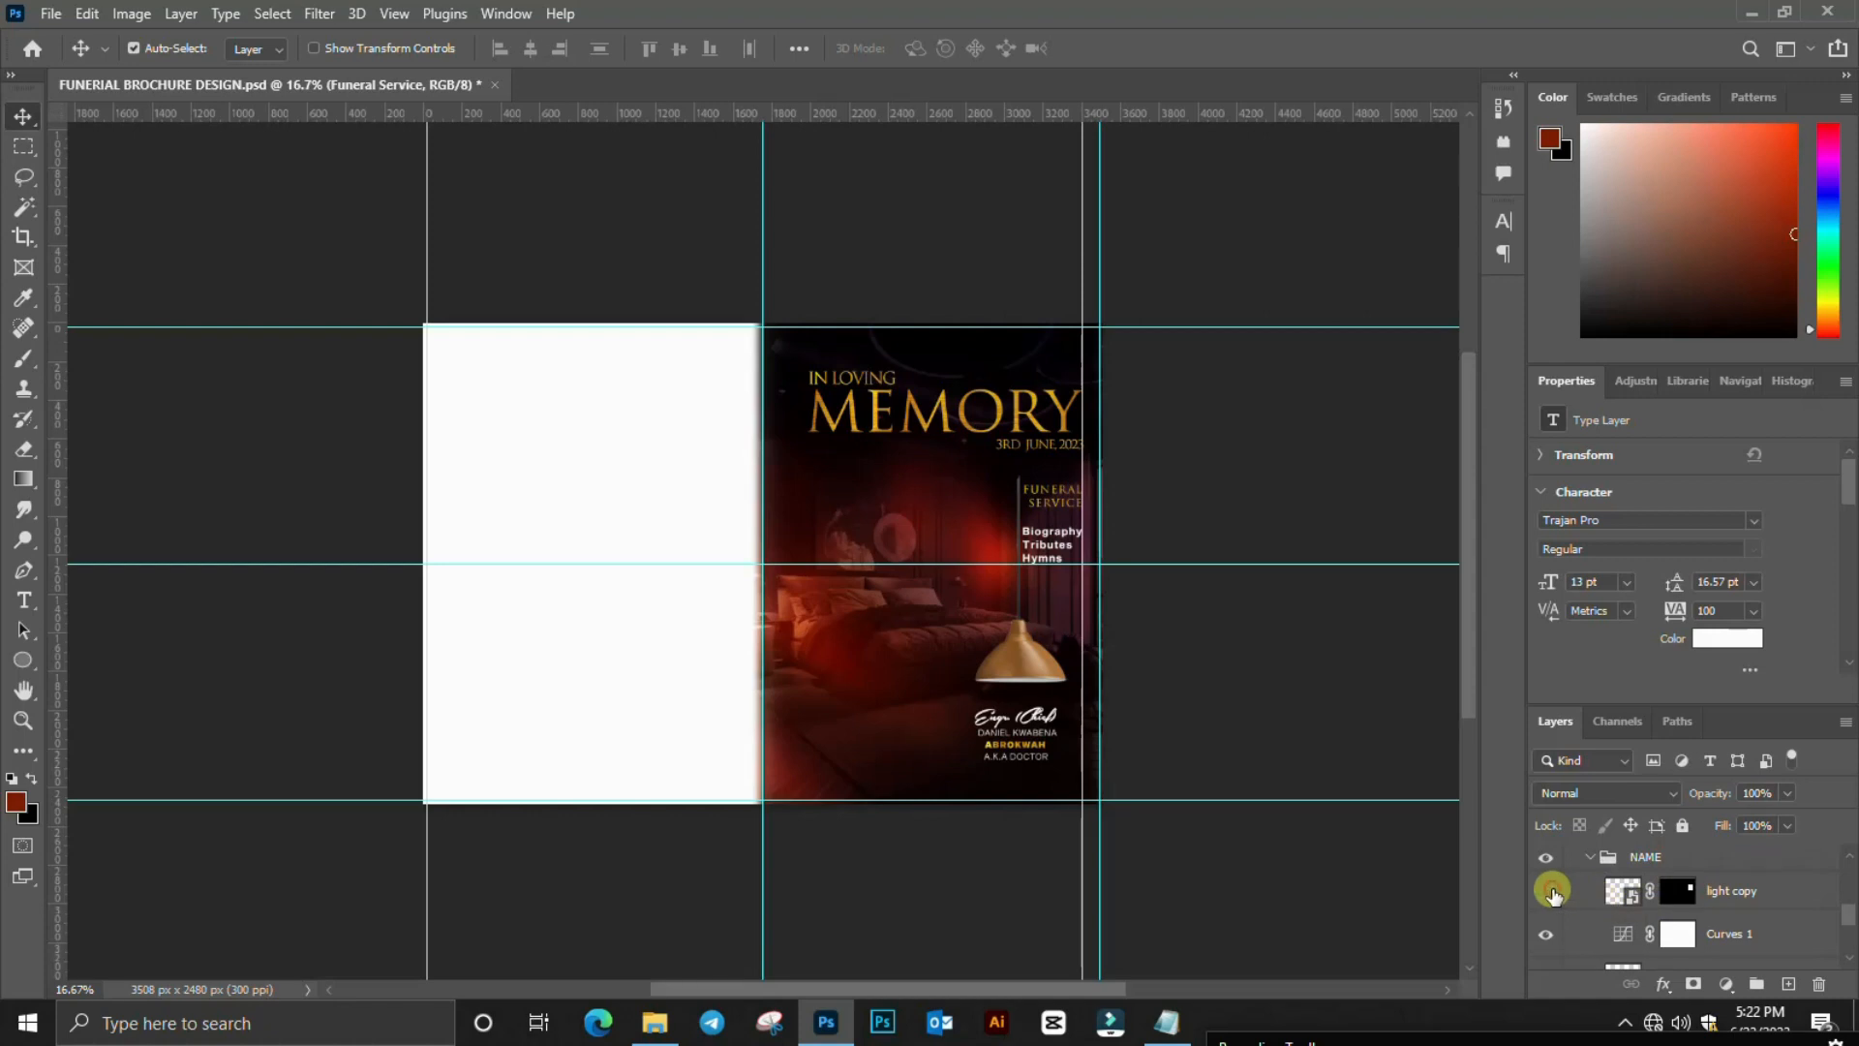
- Select the light layer in the NAME group and toggle its visibility to inspect the hanging lamp
{"action": "scroll", "coordinate": [1569, 901], "scroll_direction": "down", "scroll_amount": 2}
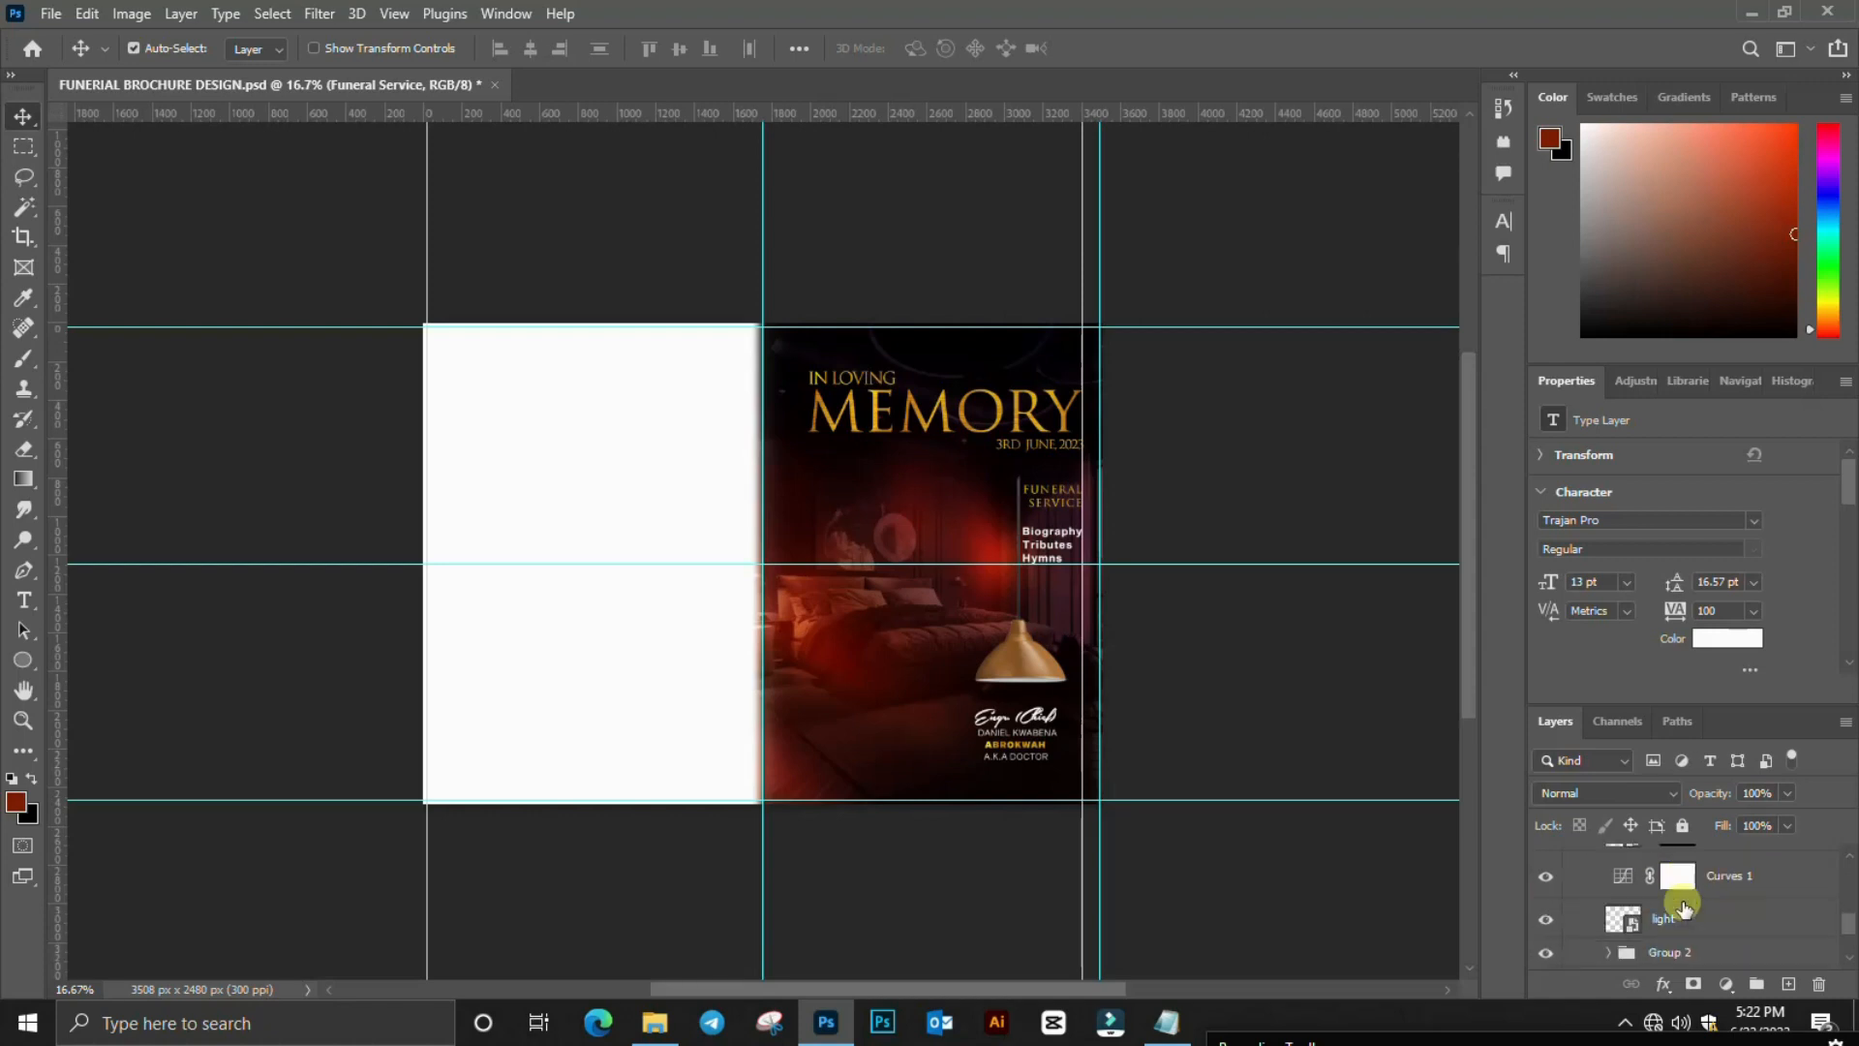
{"action": "left_click", "coordinate": [1663, 922]}
{"action": "left_click", "coordinate": [1546, 919]}
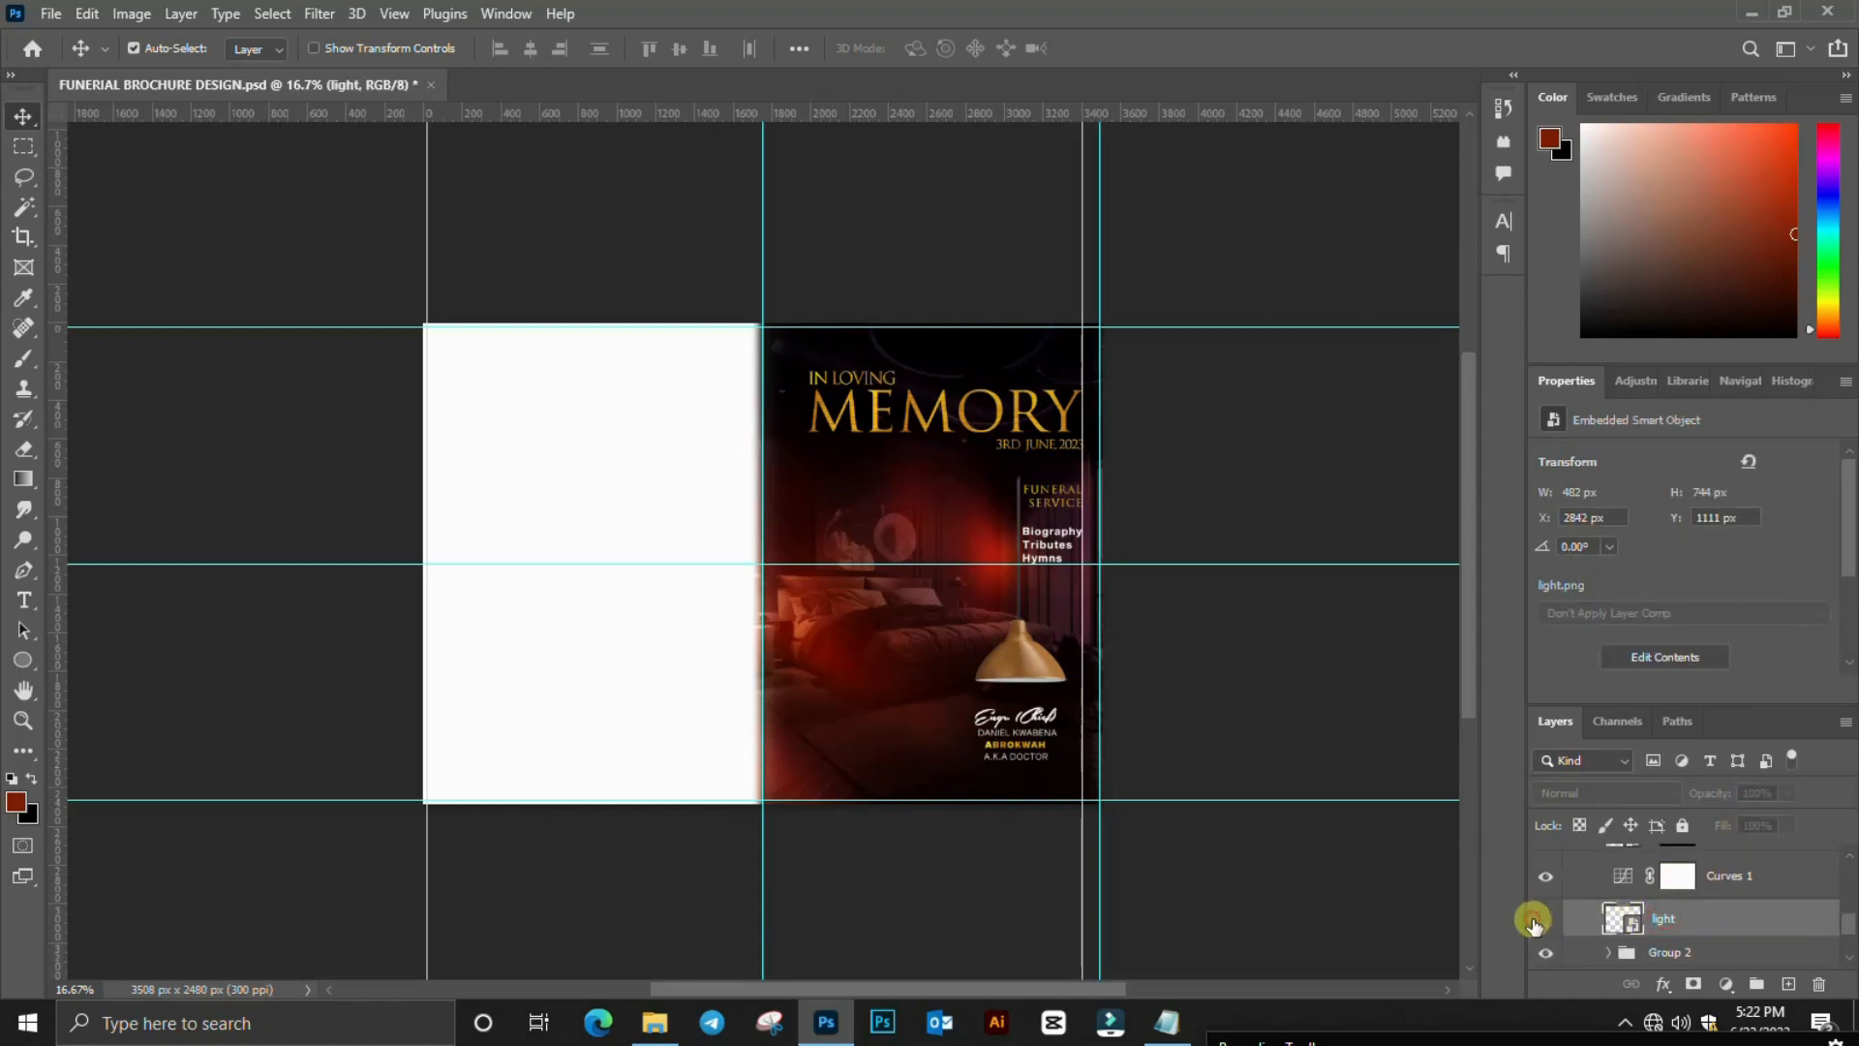
{"action": "left_click", "coordinate": [1545, 919]}
{"action": "left_click", "coordinate": [1545, 919]}
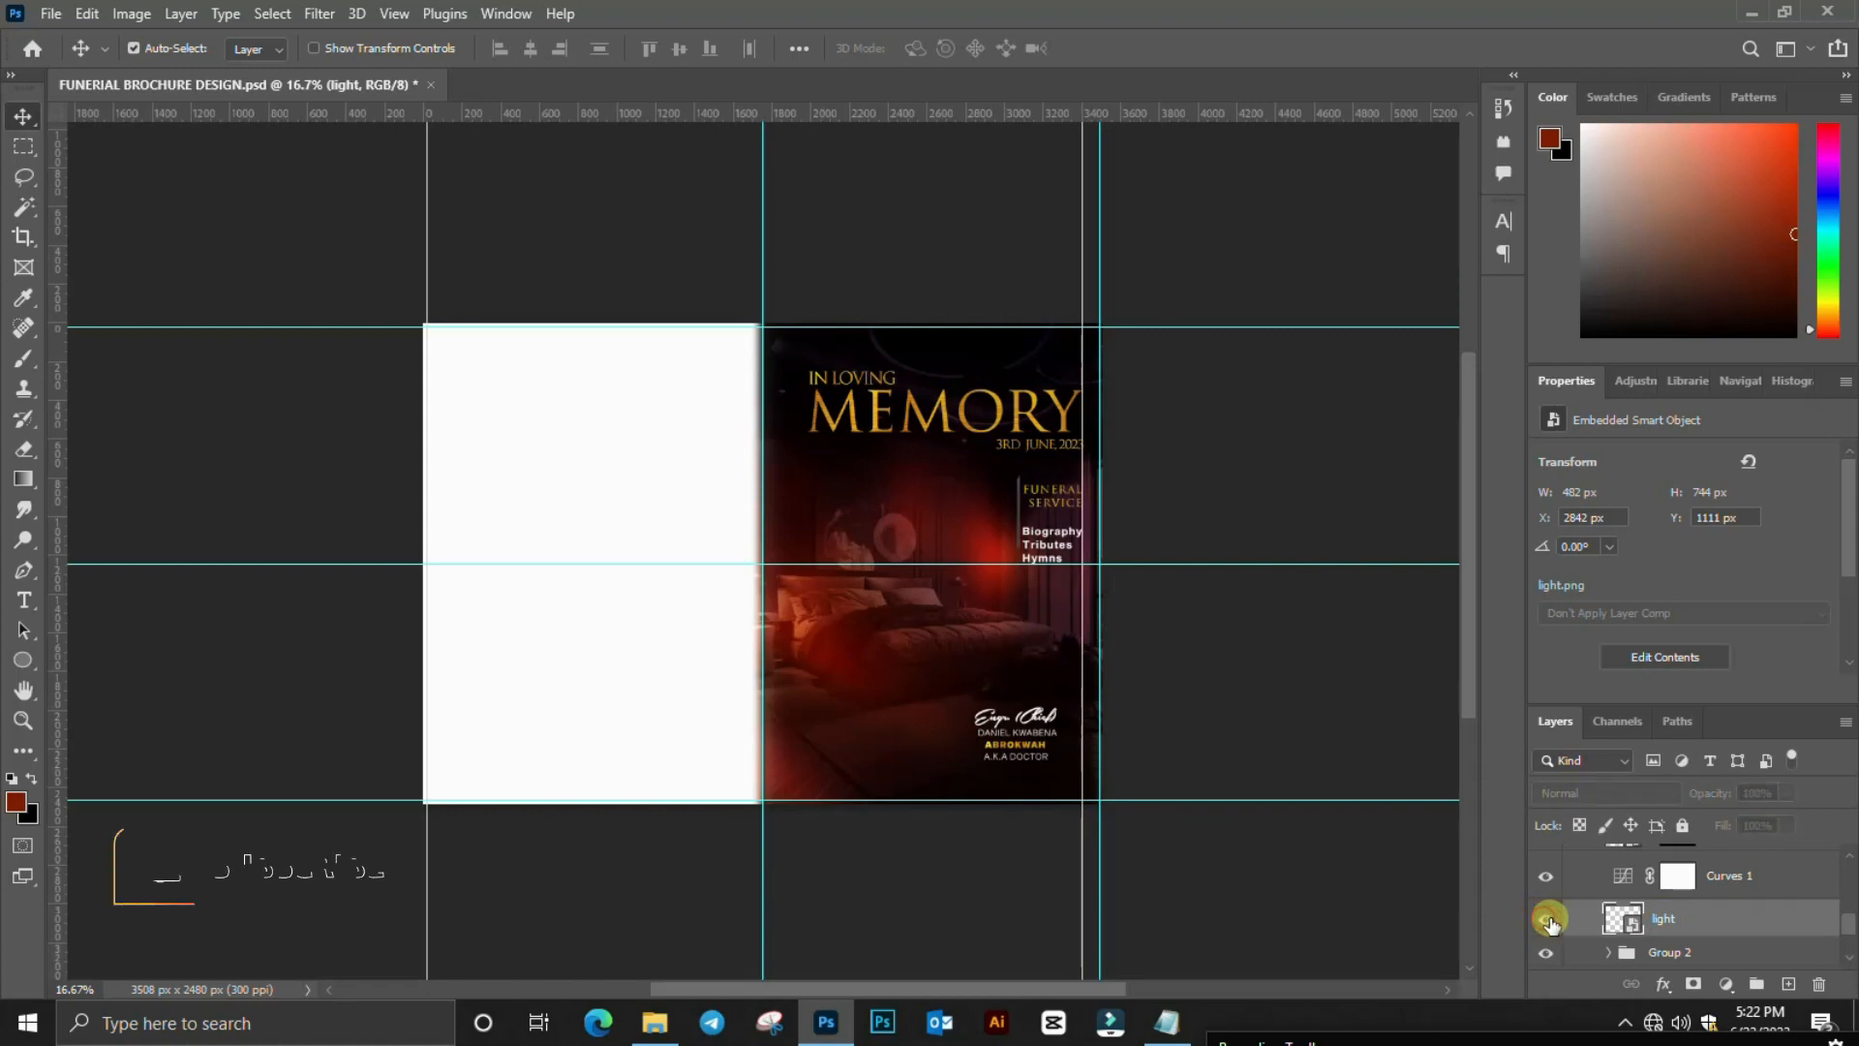
{"action": "left_click", "coordinate": [1546, 919]}
- Toggle Group 2 inside the NAME group off and on, and expand it to view its layers
{"action": "scroll", "coordinate": [1549, 925], "scroll_direction": "down", "scroll_amount": 1}
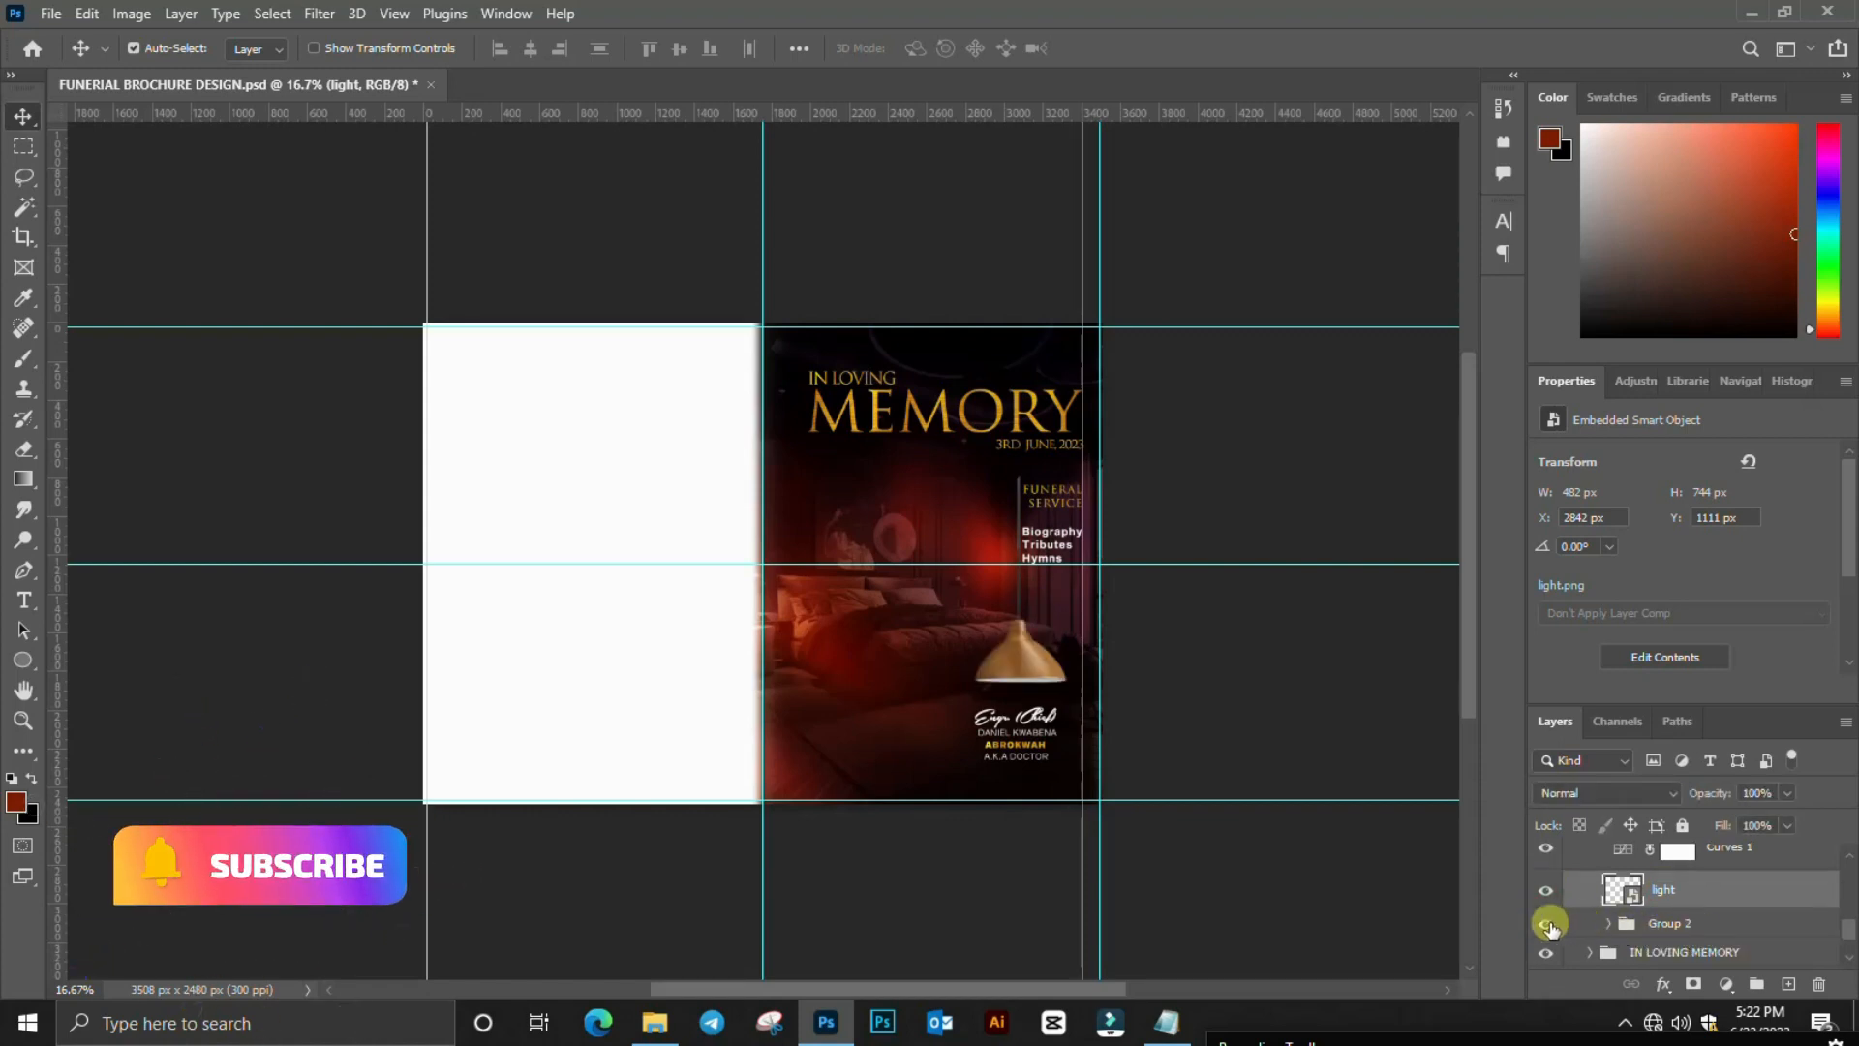
{"action": "left_click", "coordinate": [1548, 924]}
{"action": "left_click", "coordinate": [1549, 923]}
{"action": "left_click", "coordinate": [1608, 922]}
{"action": "scroll", "coordinate": [1683, 925], "scroll_direction": "down", "scroll_amount": 1}
{"action": "scroll", "coordinate": [1683, 925], "scroll_direction": "down", "scroll_amount": 1}
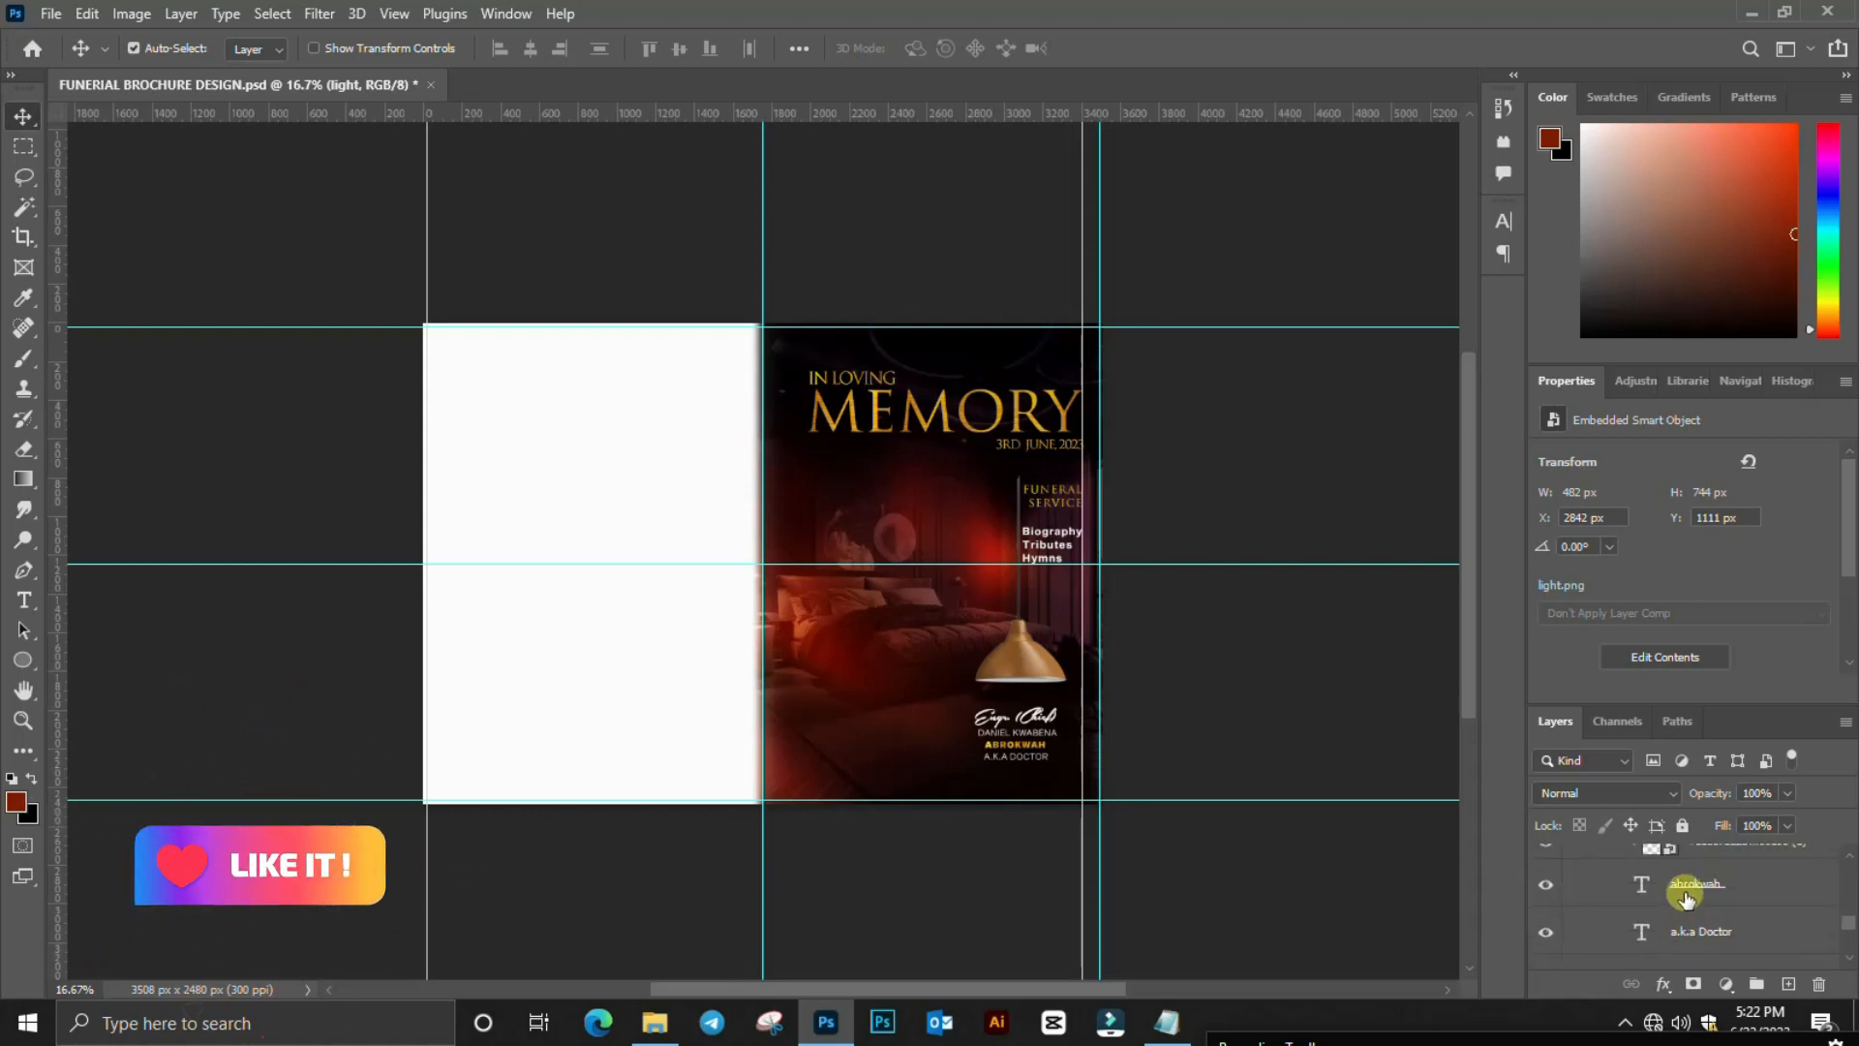
- Toggle the name and title text layers in Group 2 off and on to inspect each line of the deceased's name
{"action": "left_click", "coordinate": [1544, 886]}
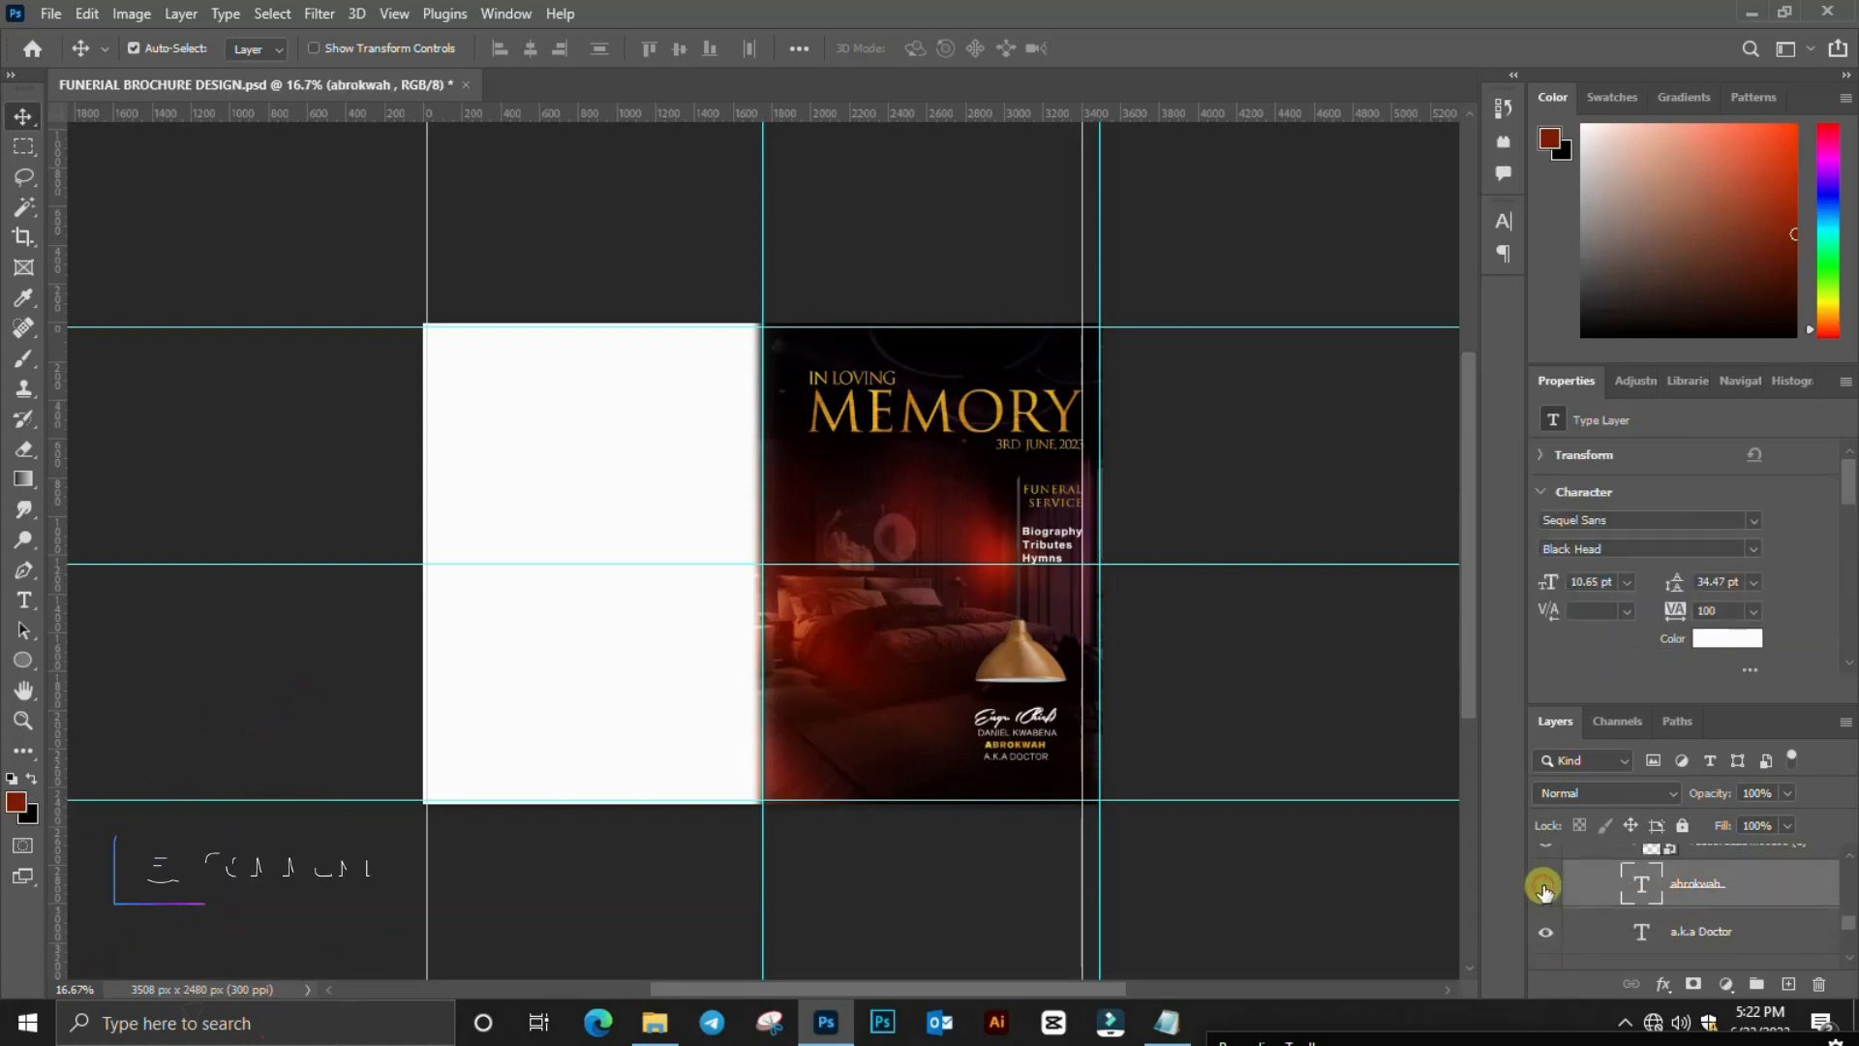
{"action": "left_click", "coordinate": [1543, 885]}
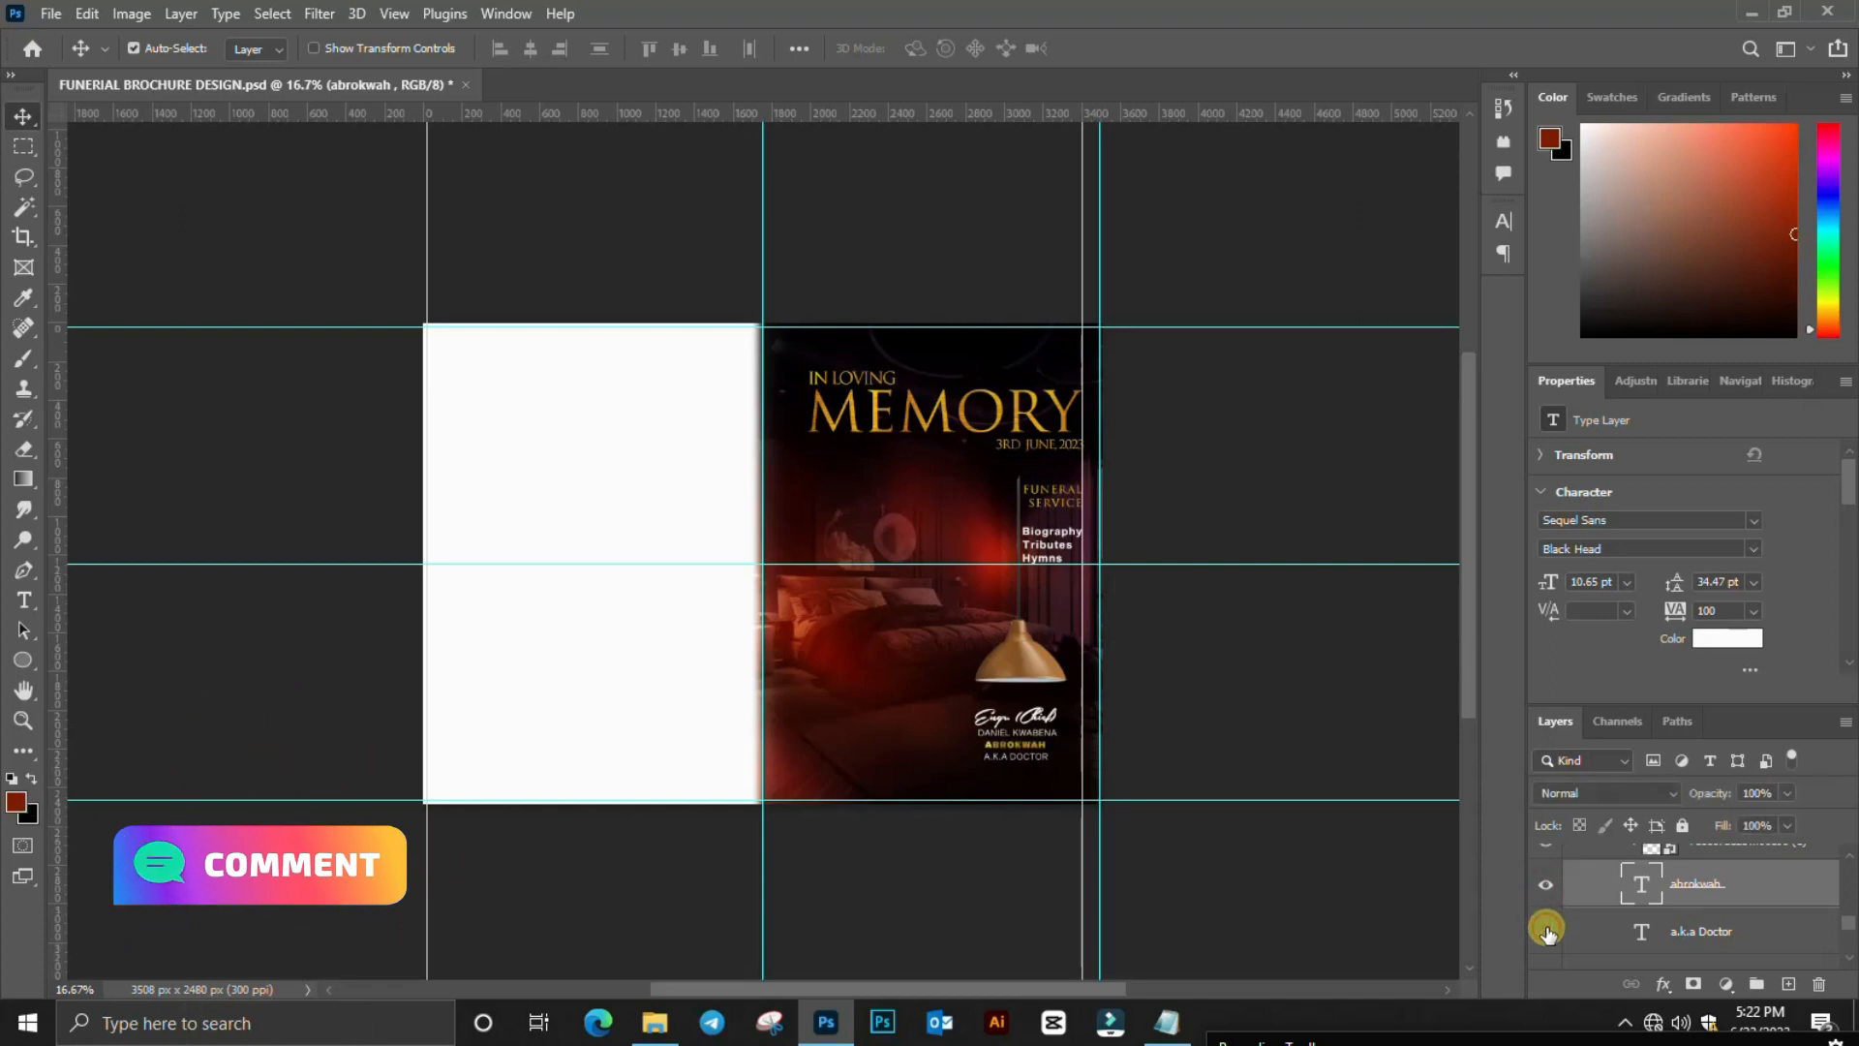
{"action": "scroll", "coordinate": [1572, 932], "scroll_direction": "down", "scroll_amount": 1}
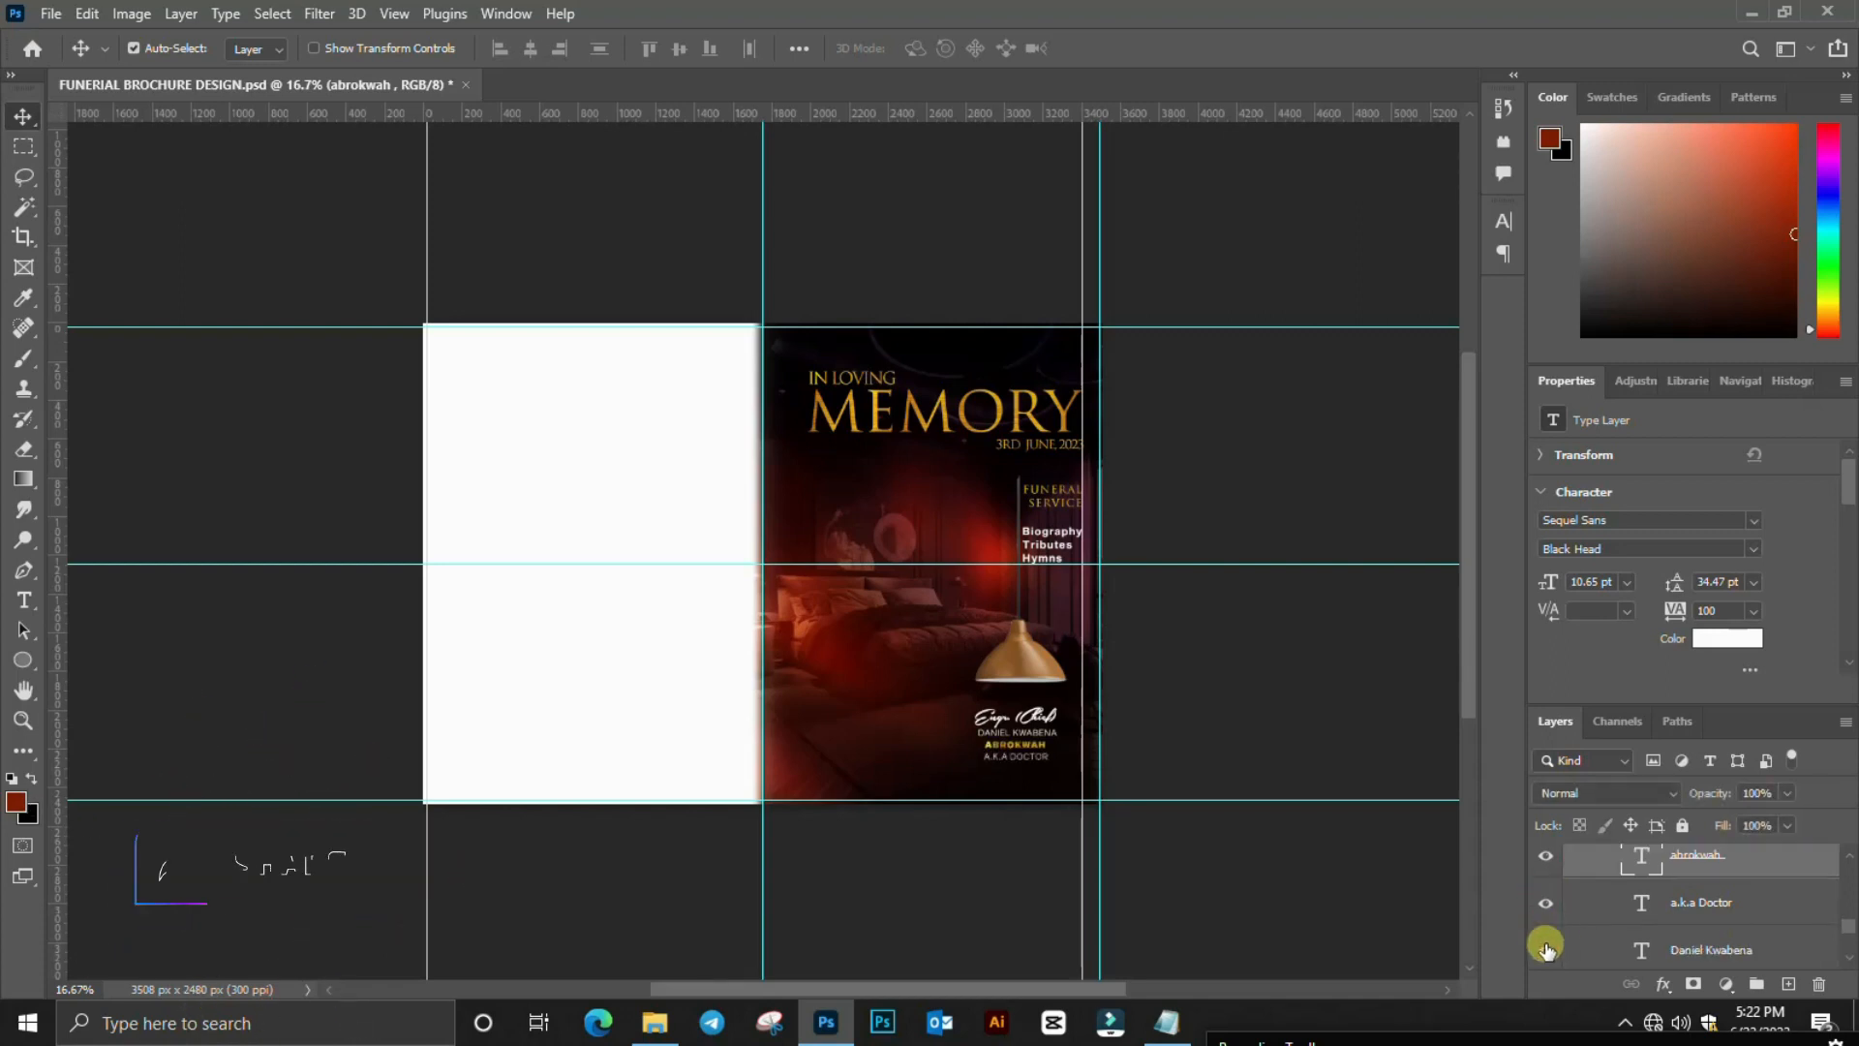
{"action": "left_click", "coordinate": [1545, 949]}
{"action": "left_click", "coordinate": [1545, 949]}
{"action": "scroll", "coordinate": [1564, 944], "scroll_direction": "down", "scroll_amount": 1}
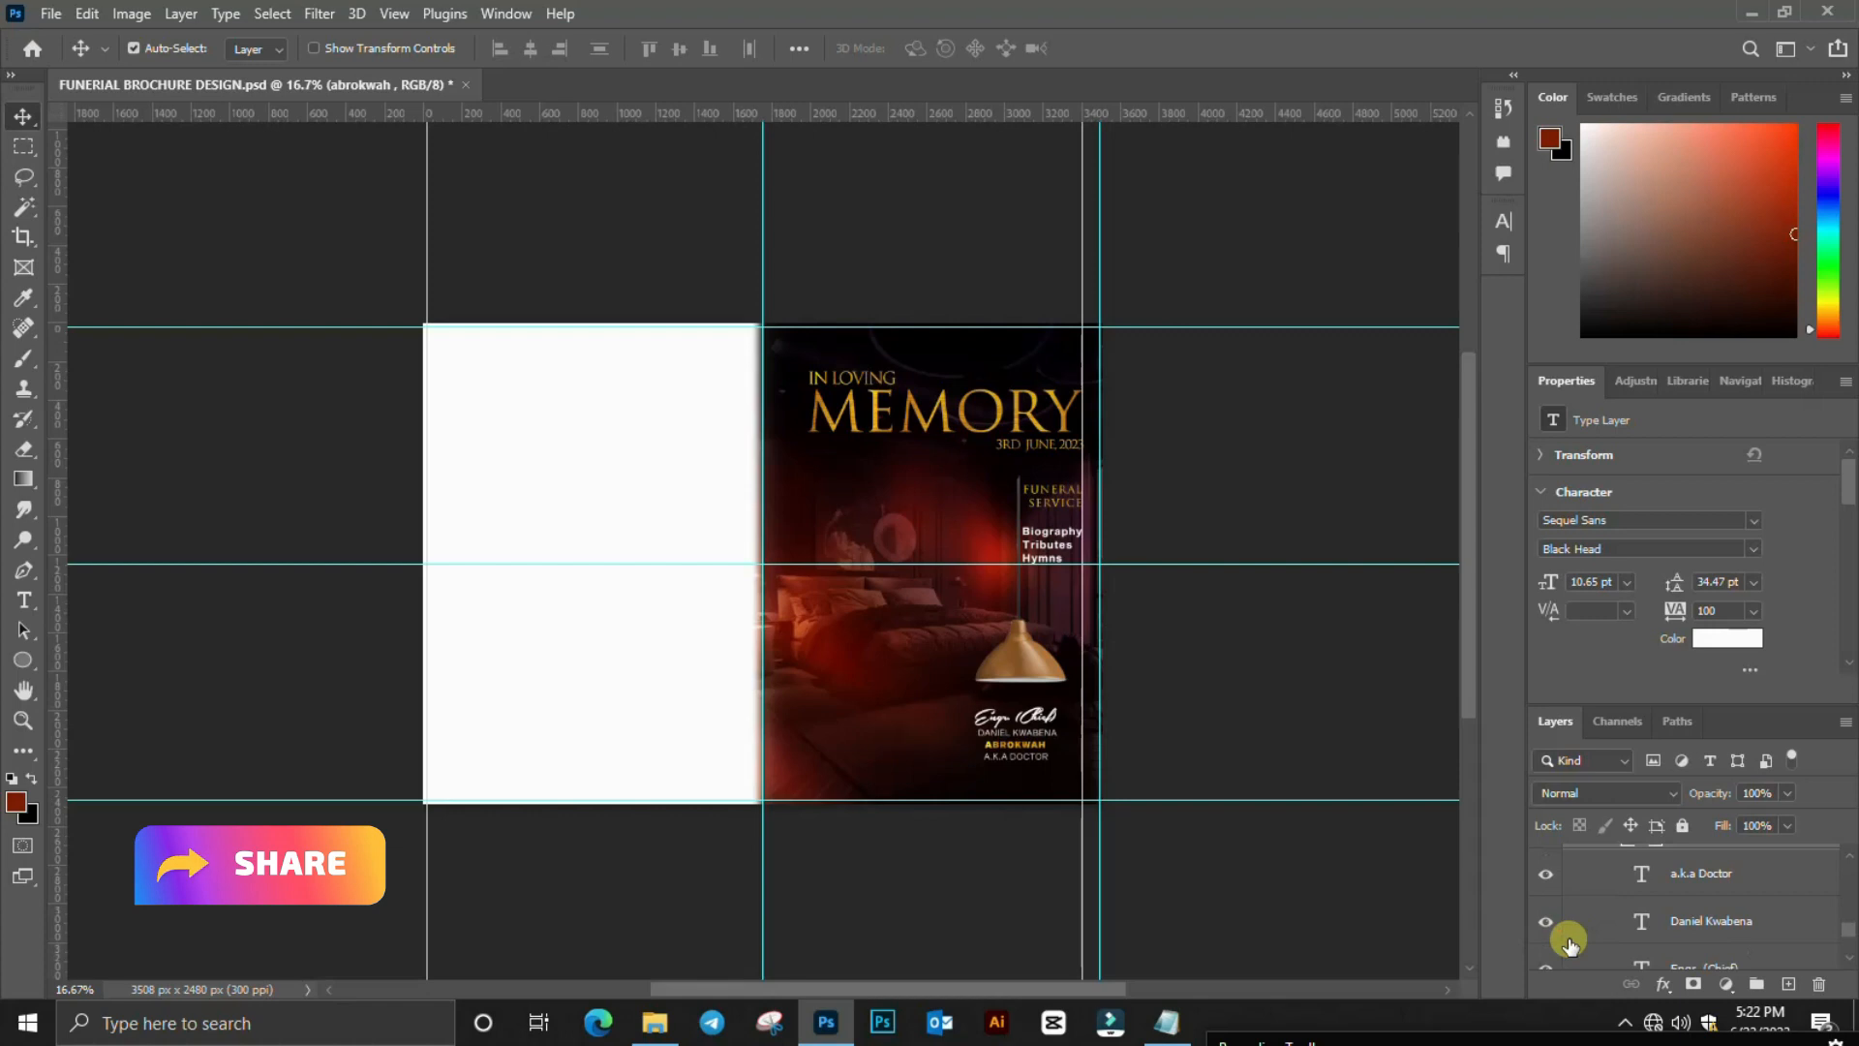
{"action": "left_click", "coordinate": [1546, 949]}
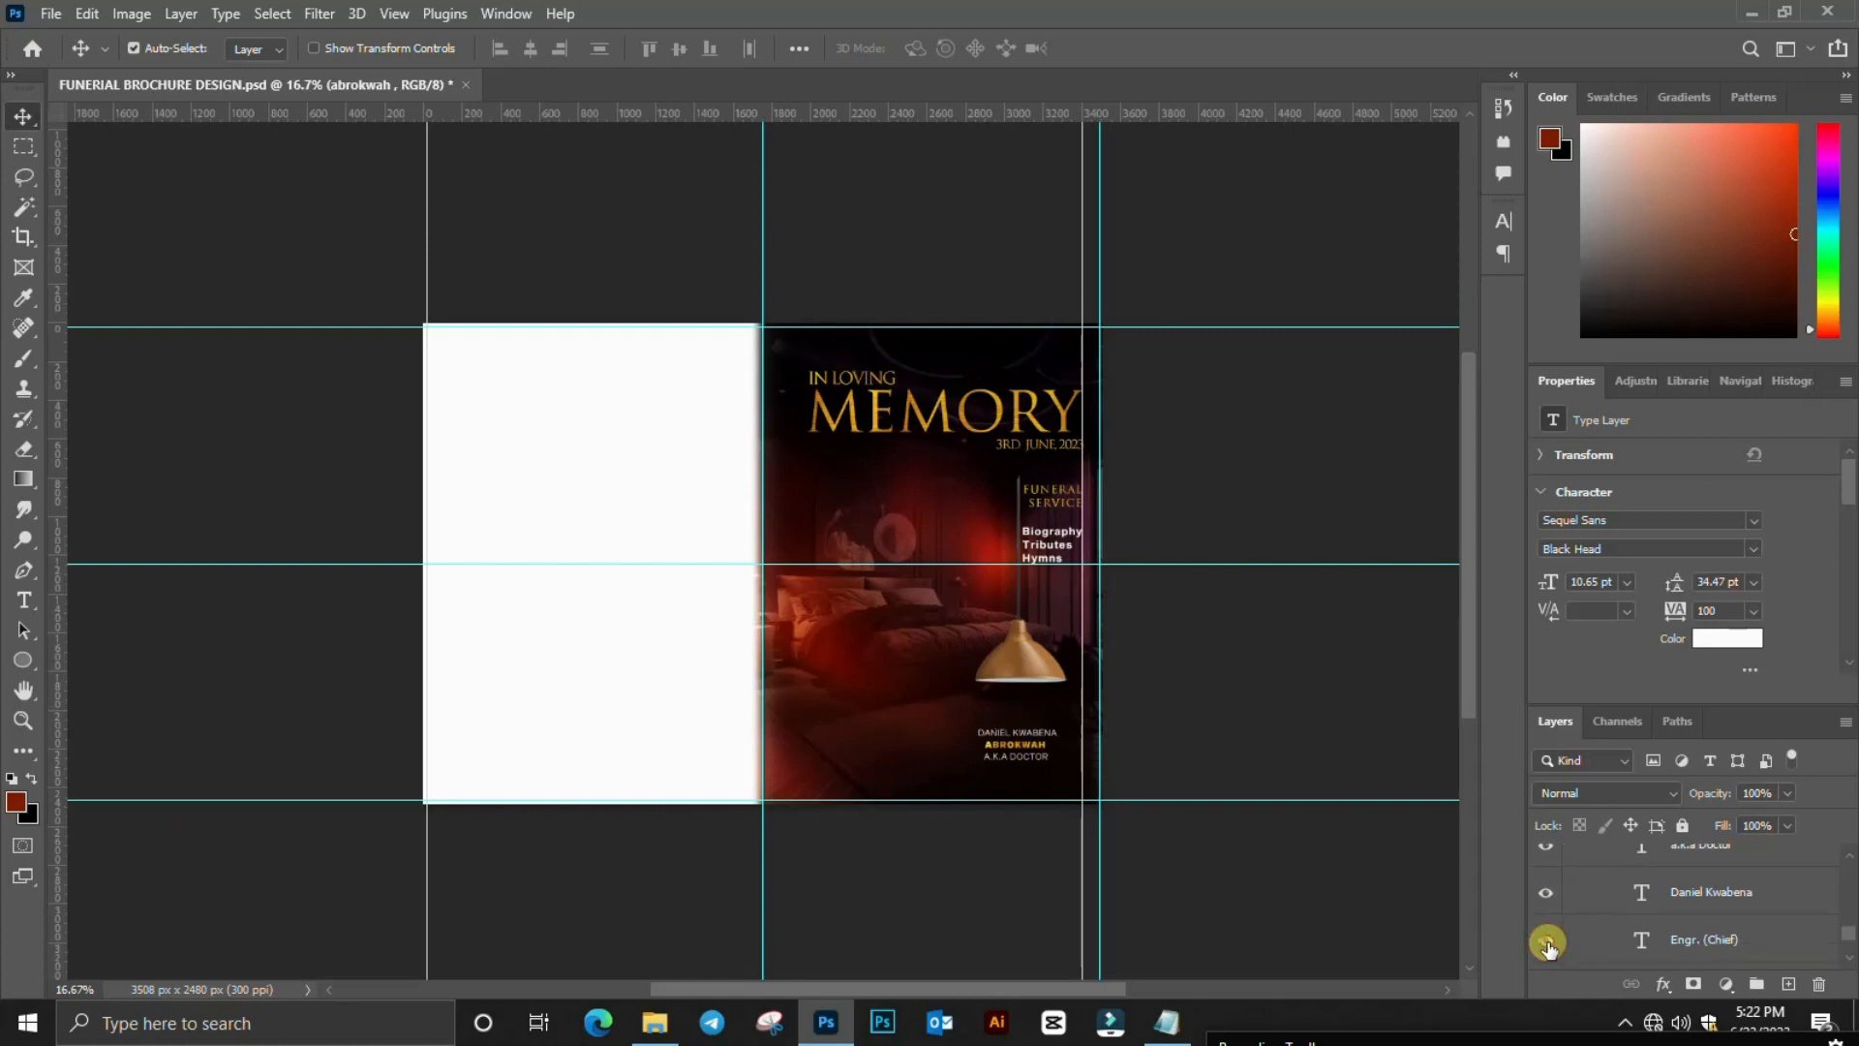
{"action": "scroll", "coordinate": [1583, 932], "scroll_direction": "up", "scroll_amount": 4}
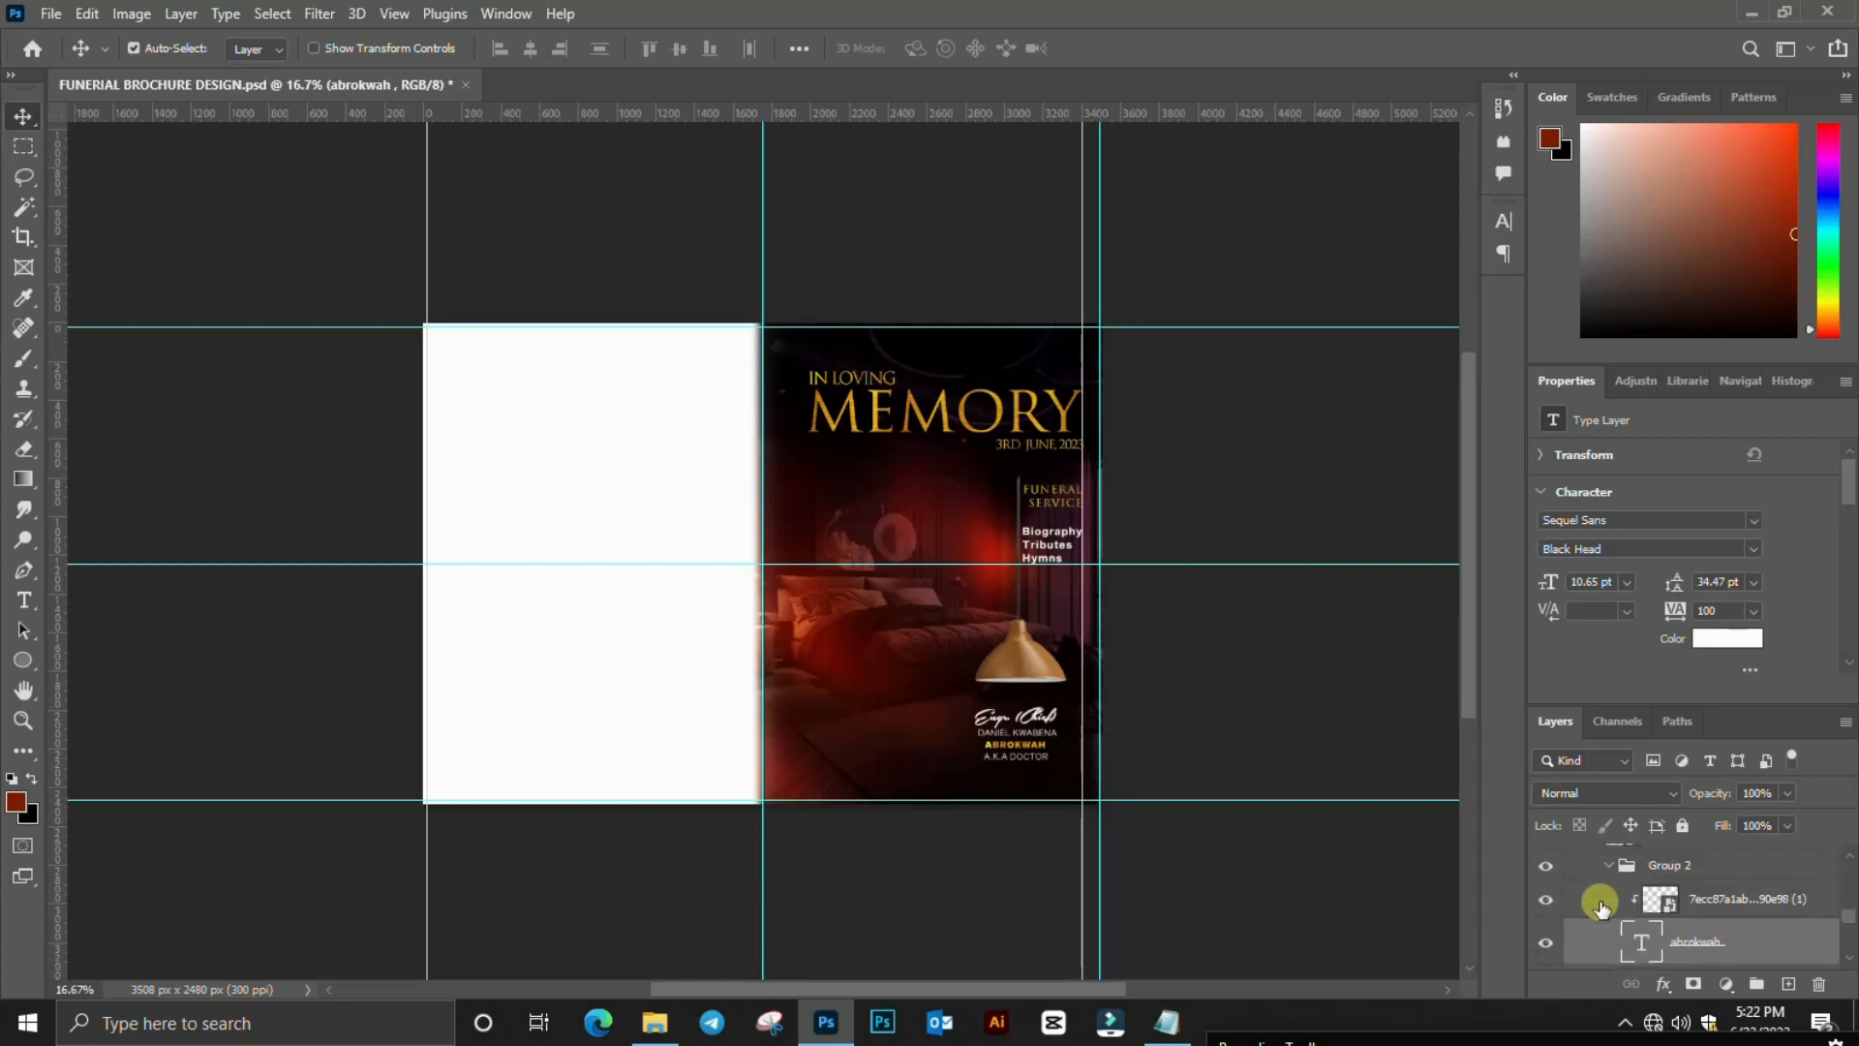
- Expand the IN LOVING MEMORY group and toggle the "3rd June, 2023" text layer to inspect it
{"action": "scroll", "coordinate": [1601, 909], "scroll_direction": "down", "scroll_amount": 4}
{"action": "scroll", "coordinate": [1603, 915], "scroll_direction": "down", "scroll_amount": 3}
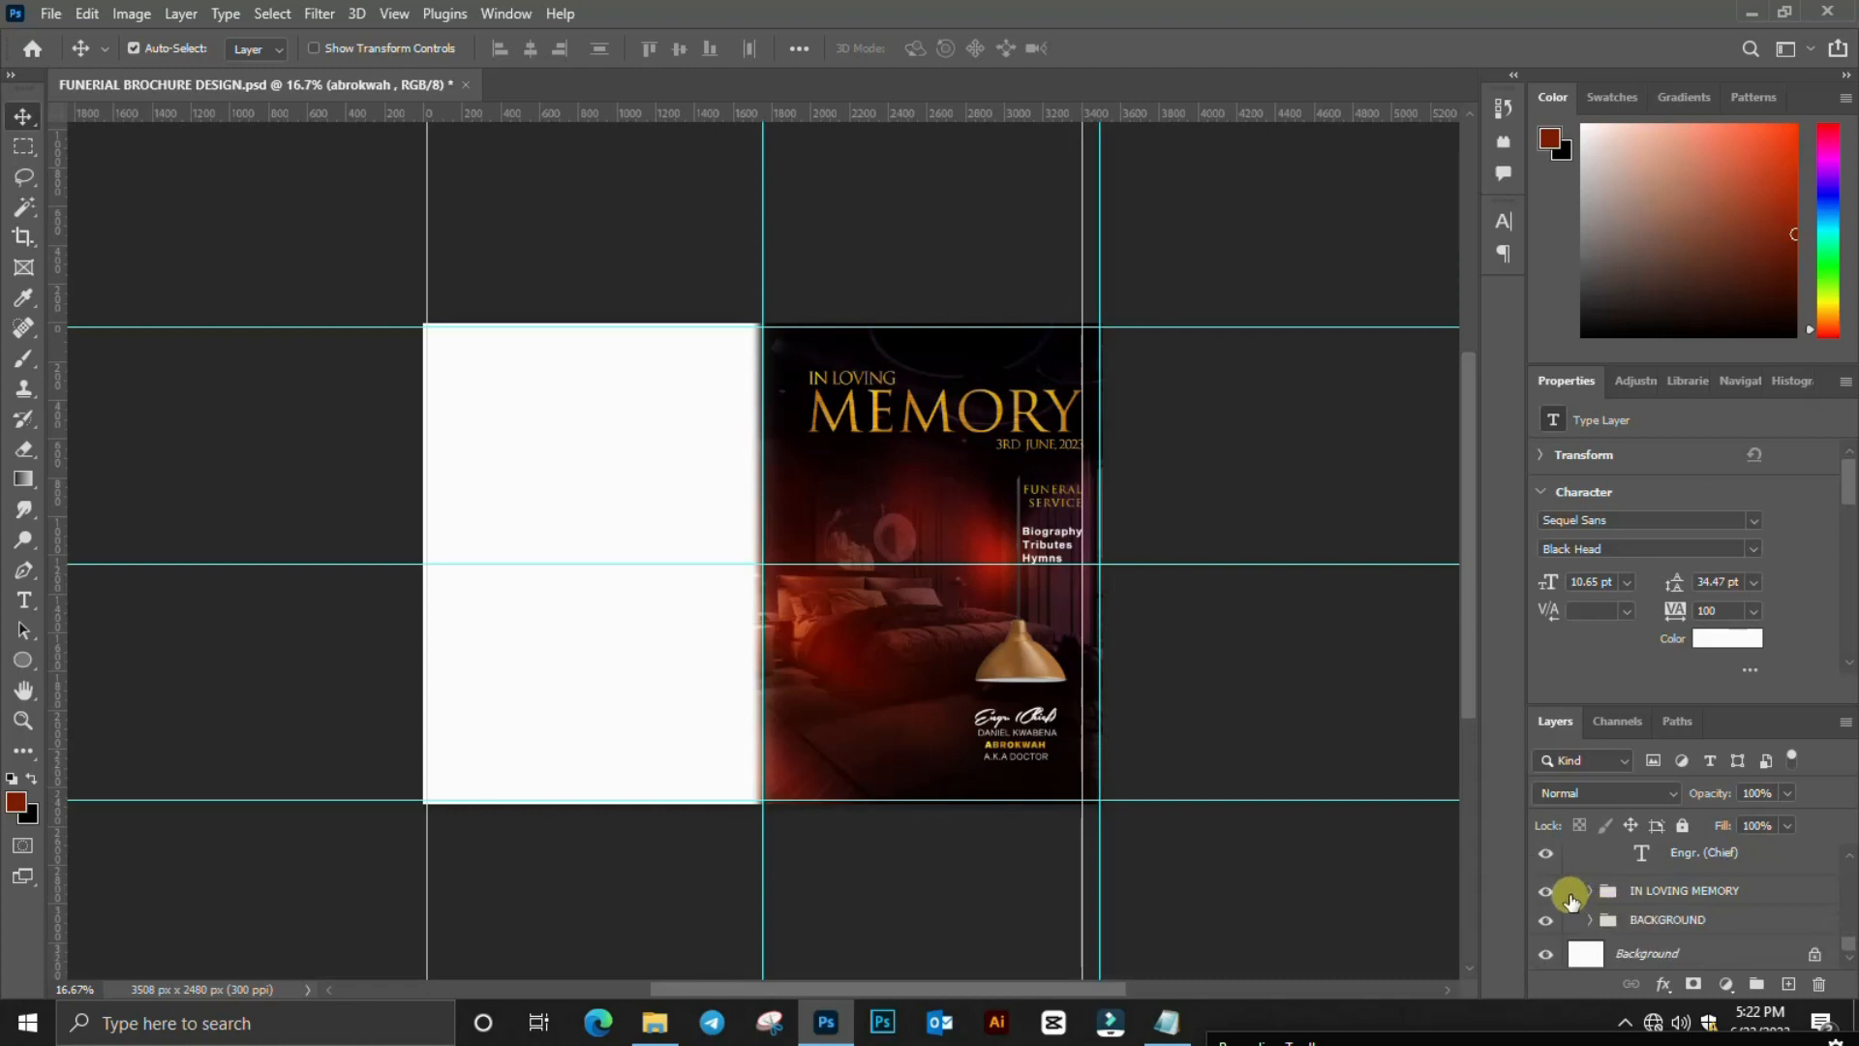
{"action": "left_click", "coordinate": [1590, 892]}
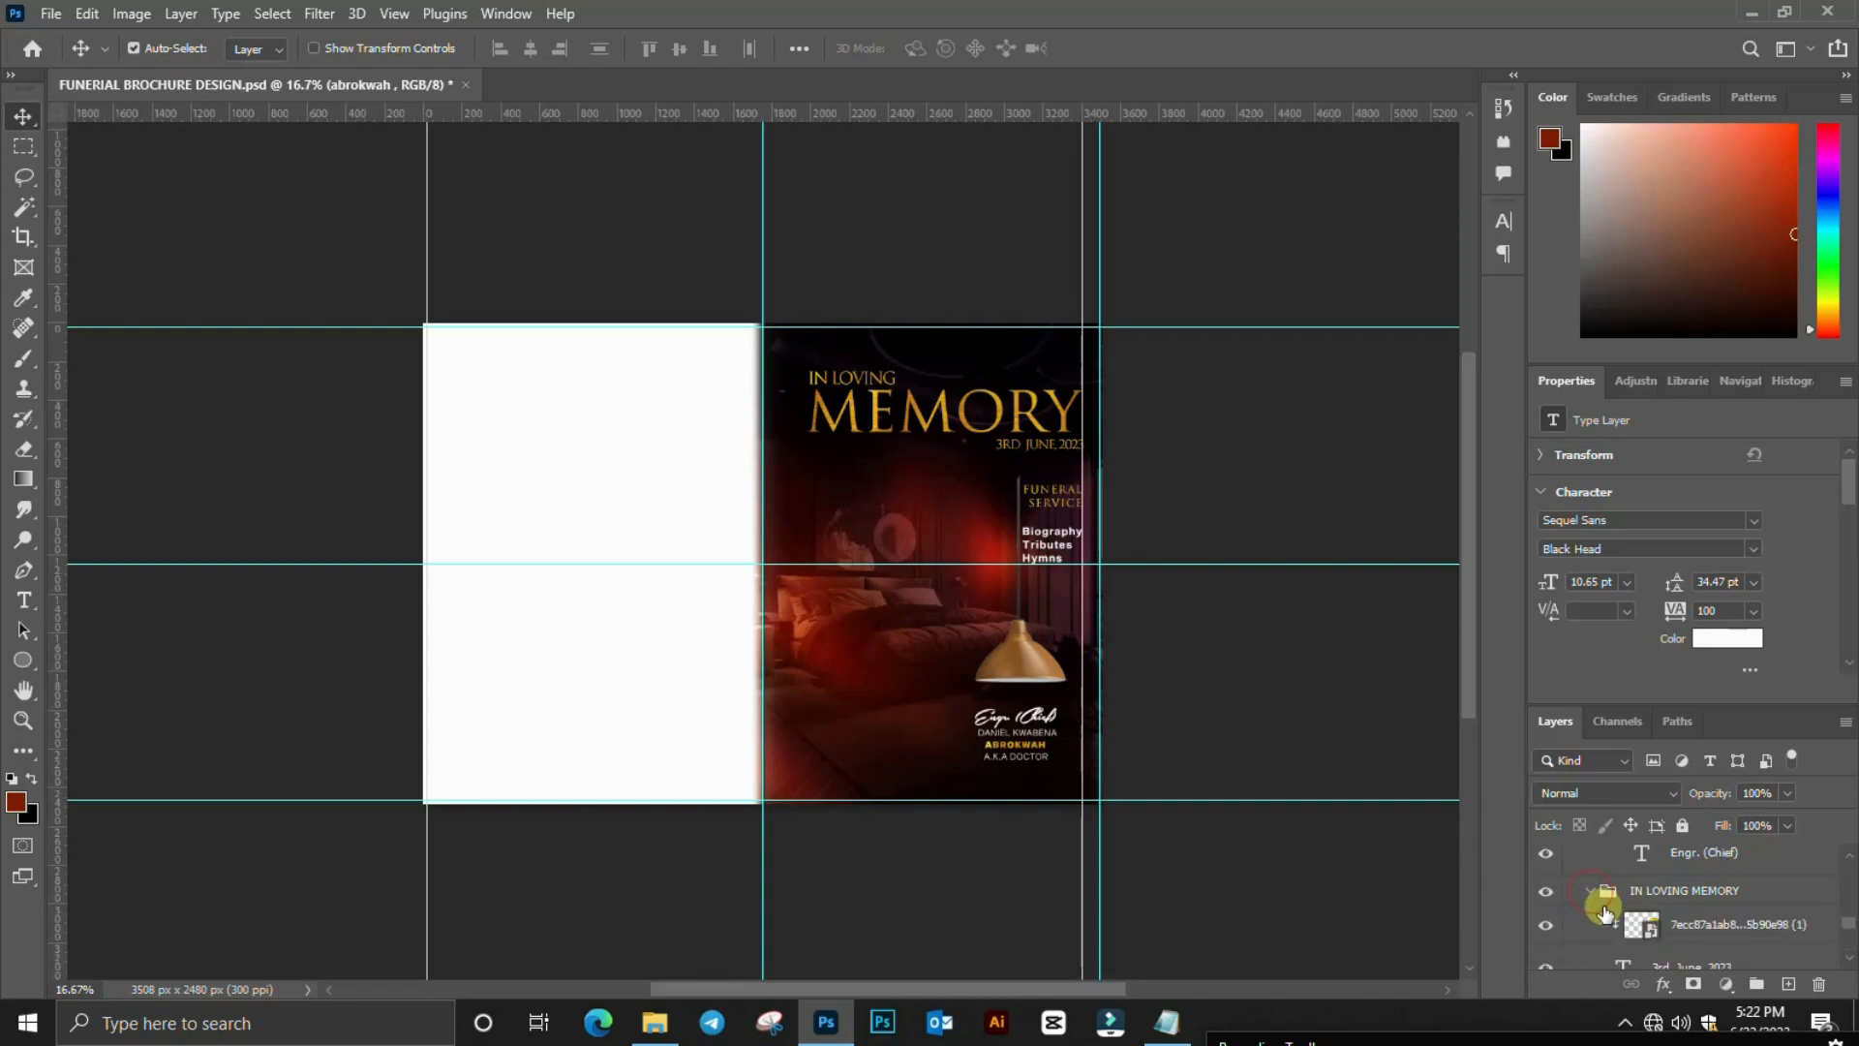
{"action": "scroll", "coordinate": [1624, 915], "scroll_direction": "down", "scroll_amount": 2}
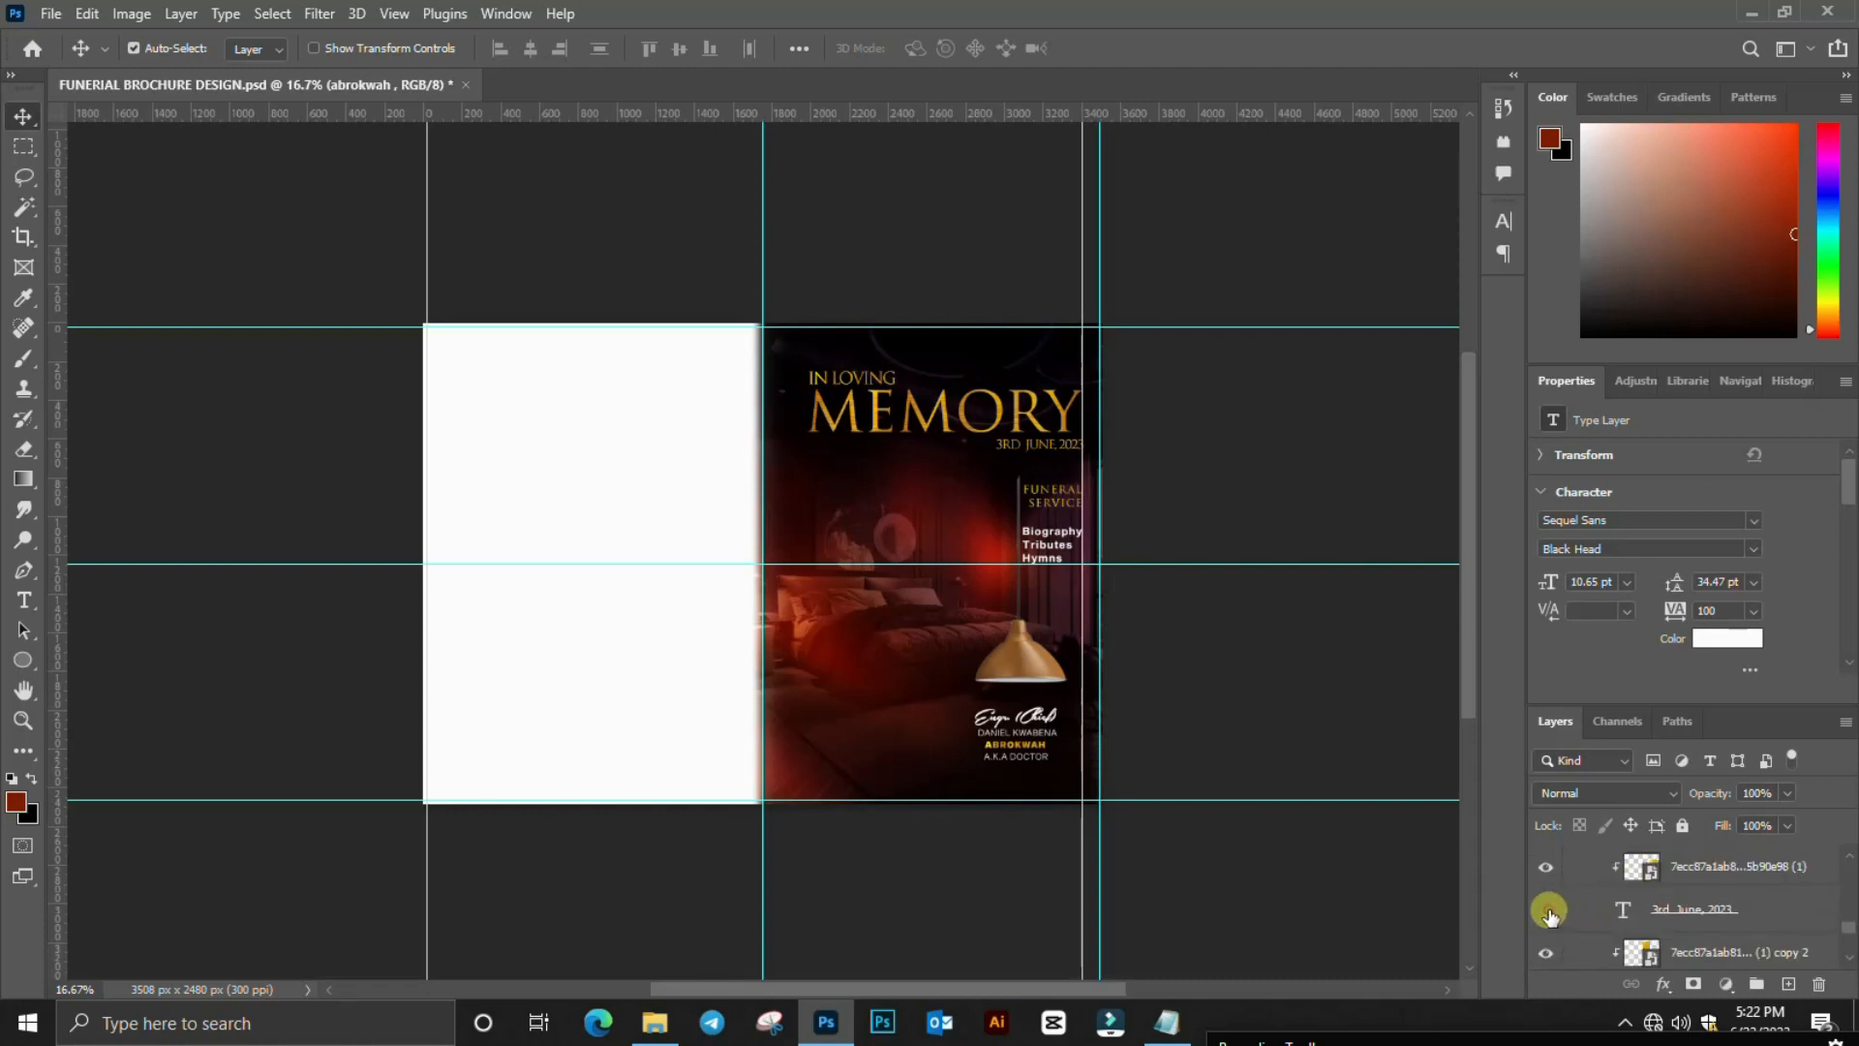
{"action": "left_click", "coordinate": [1547, 910]}
- Toggle the heading text layers, including "Memory", off and on in the IN LOVING MEMORY group to inspect them
{"action": "scroll", "coordinate": [1559, 918], "scroll_direction": "down", "scroll_amount": 1}
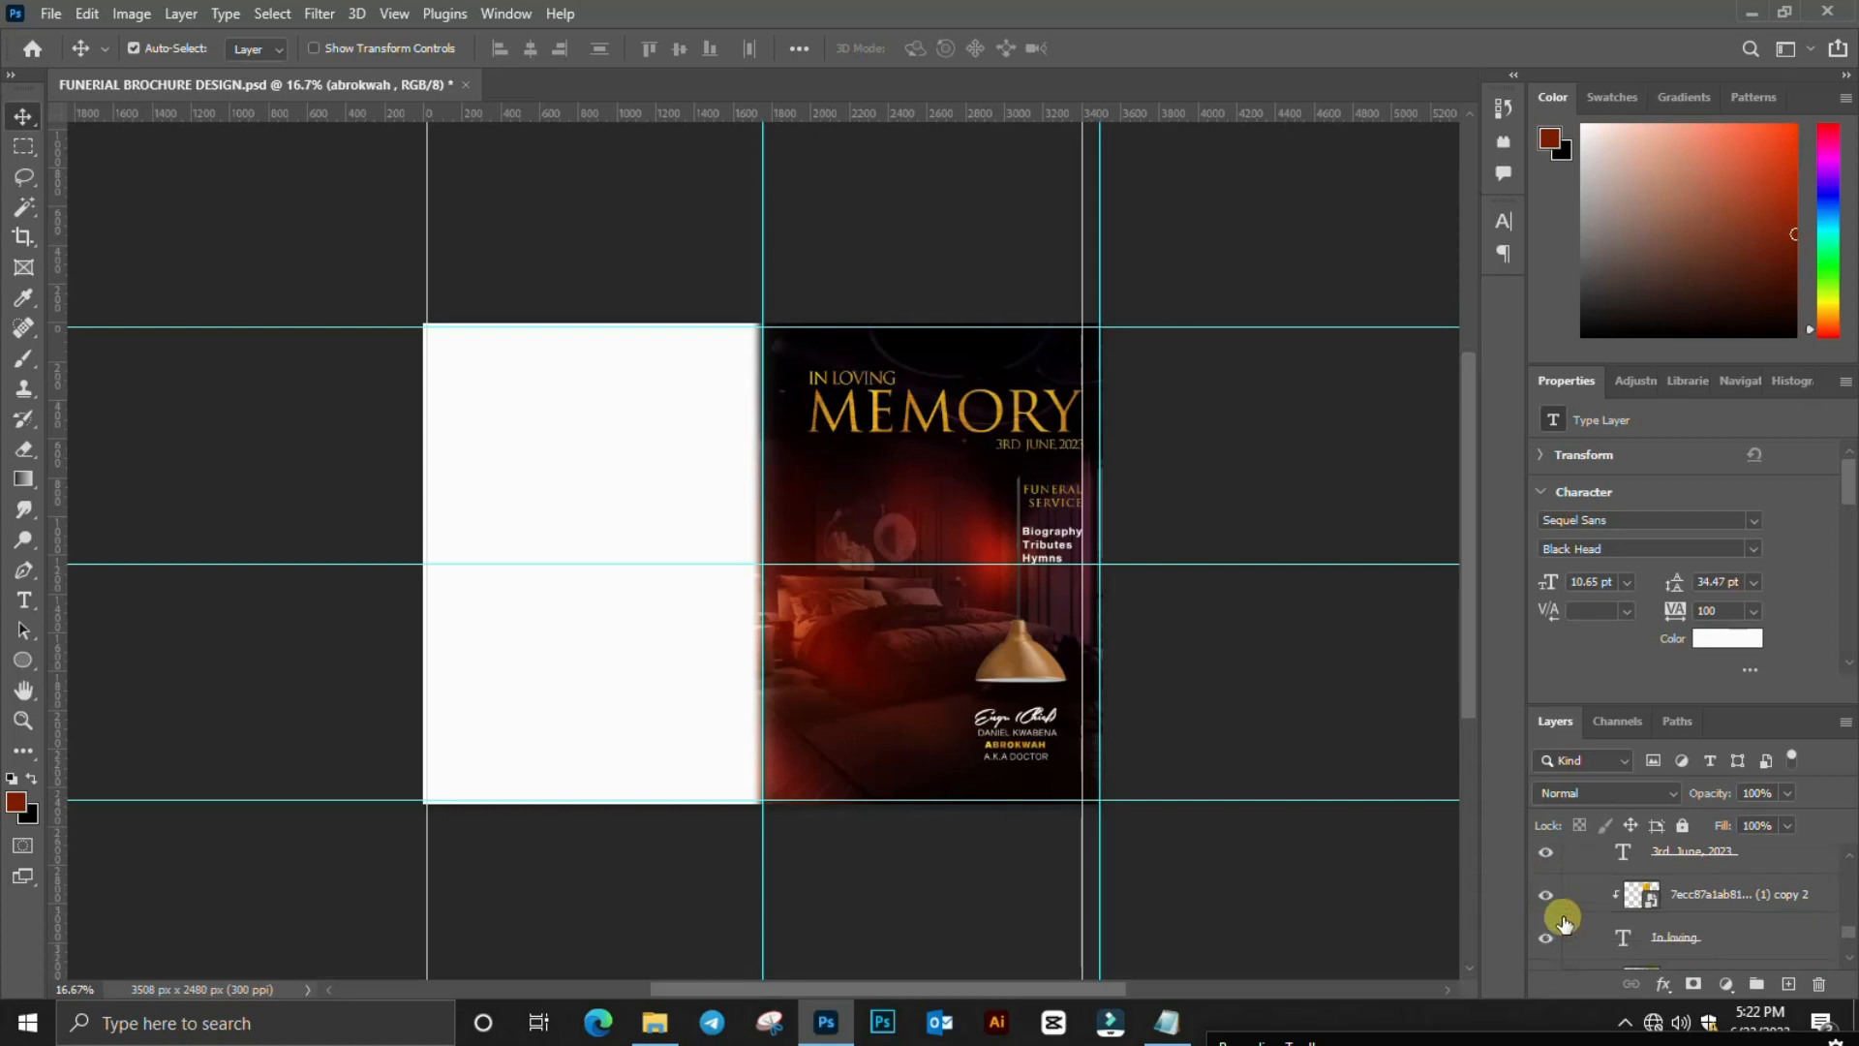
{"action": "scroll", "coordinate": [1539, 931], "scroll_direction": "down", "scroll_amount": 2}
{"action": "left_click", "coordinate": [1548, 887]}
{"action": "scroll", "coordinate": [1549, 910], "scroll_direction": "down", "scroll_amount": 1}
{"action": "left_click", "coordinate": [1545, 936]}
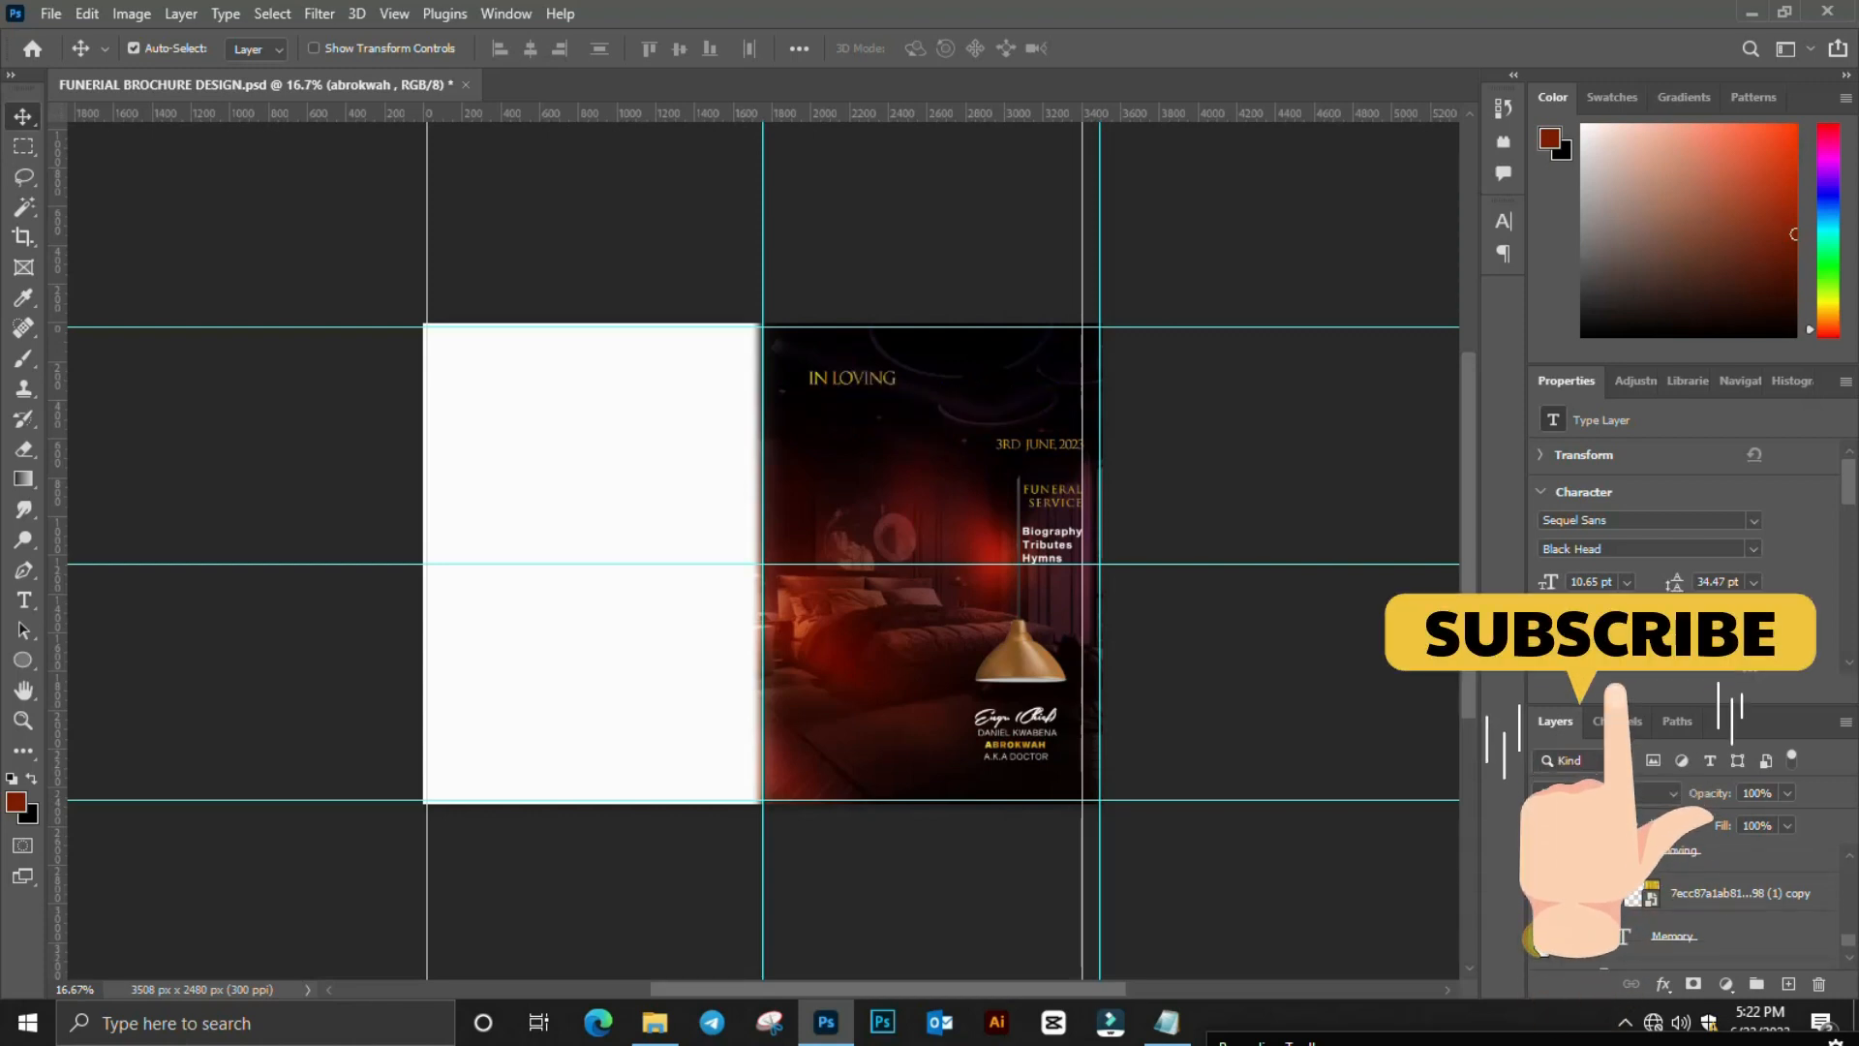
{"action": "left_click", "coordinate": [1545, 936]}
- Expand the BACKGROUND group and toggle its image layers, including grey room, off and on to inspect the backdrop
{"action": "scroll", "coordinate": [1546, 937], "scroll_direction": "down", "scroll_amount": 2}
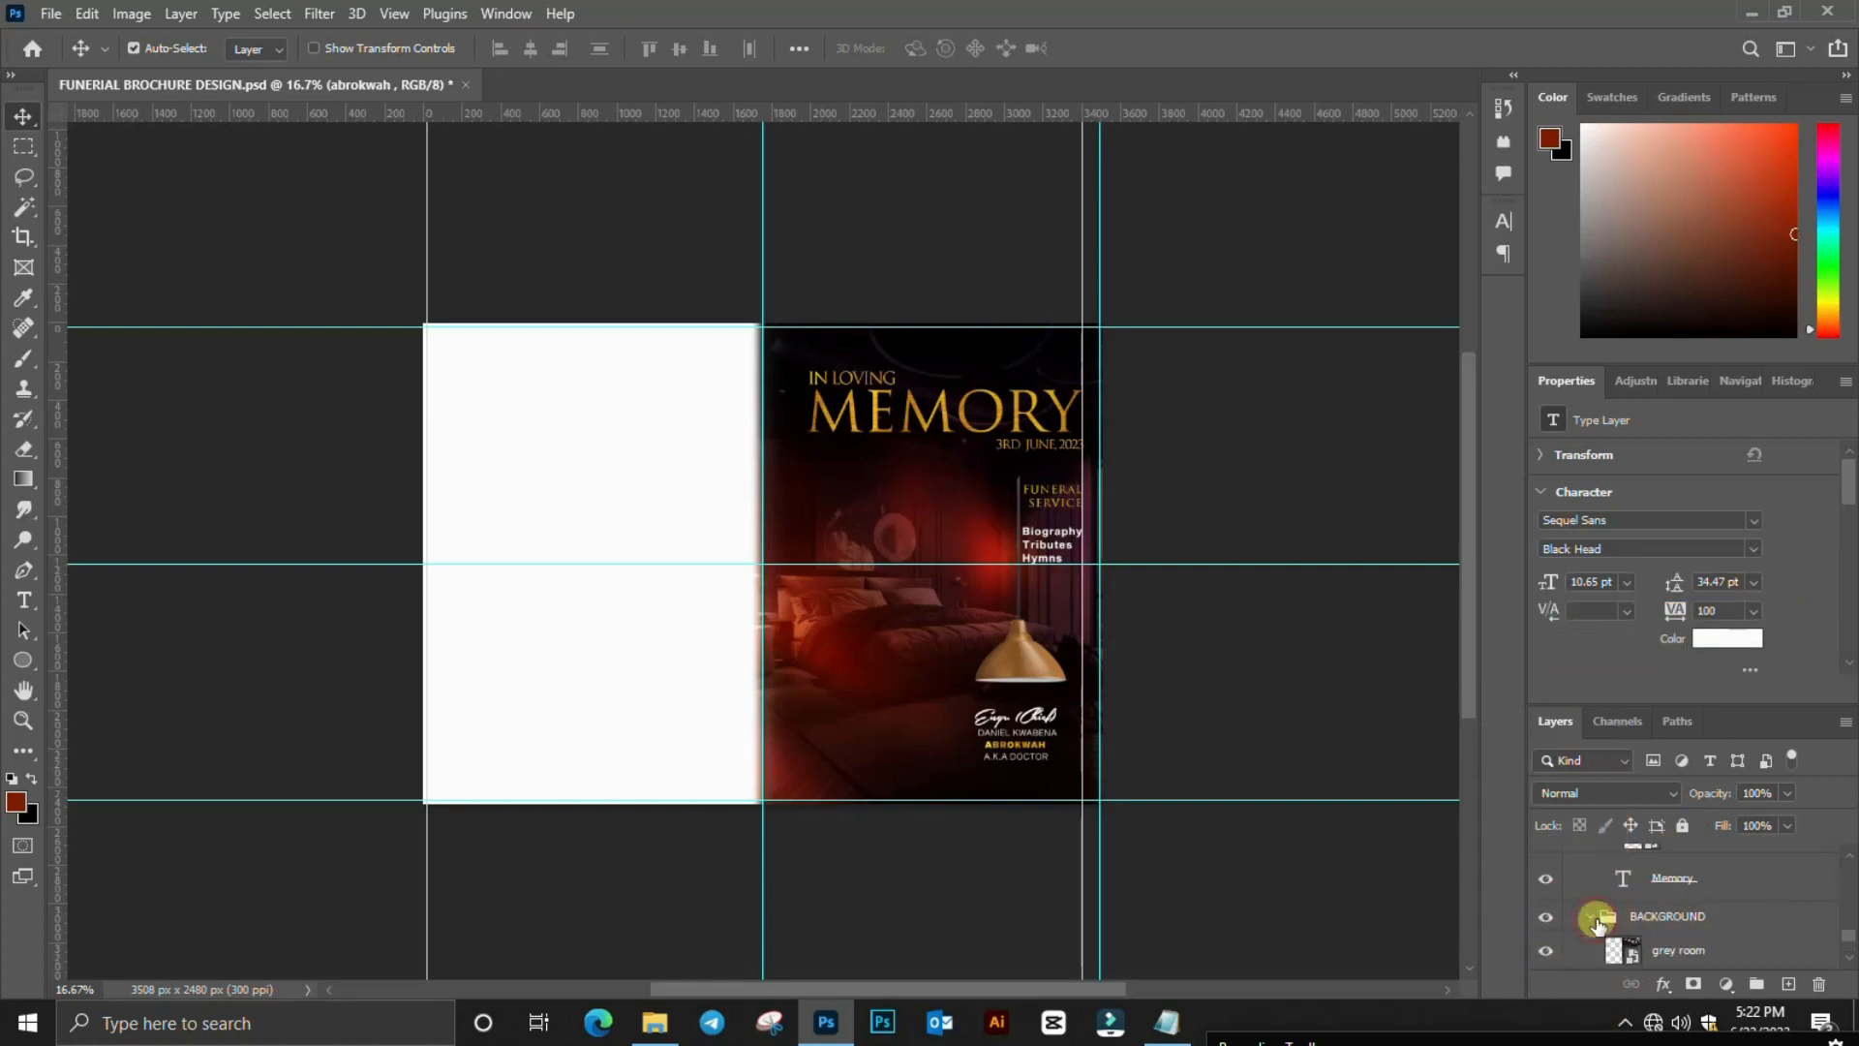
{"action": "left_click", "coordinate": [1592, 917]}
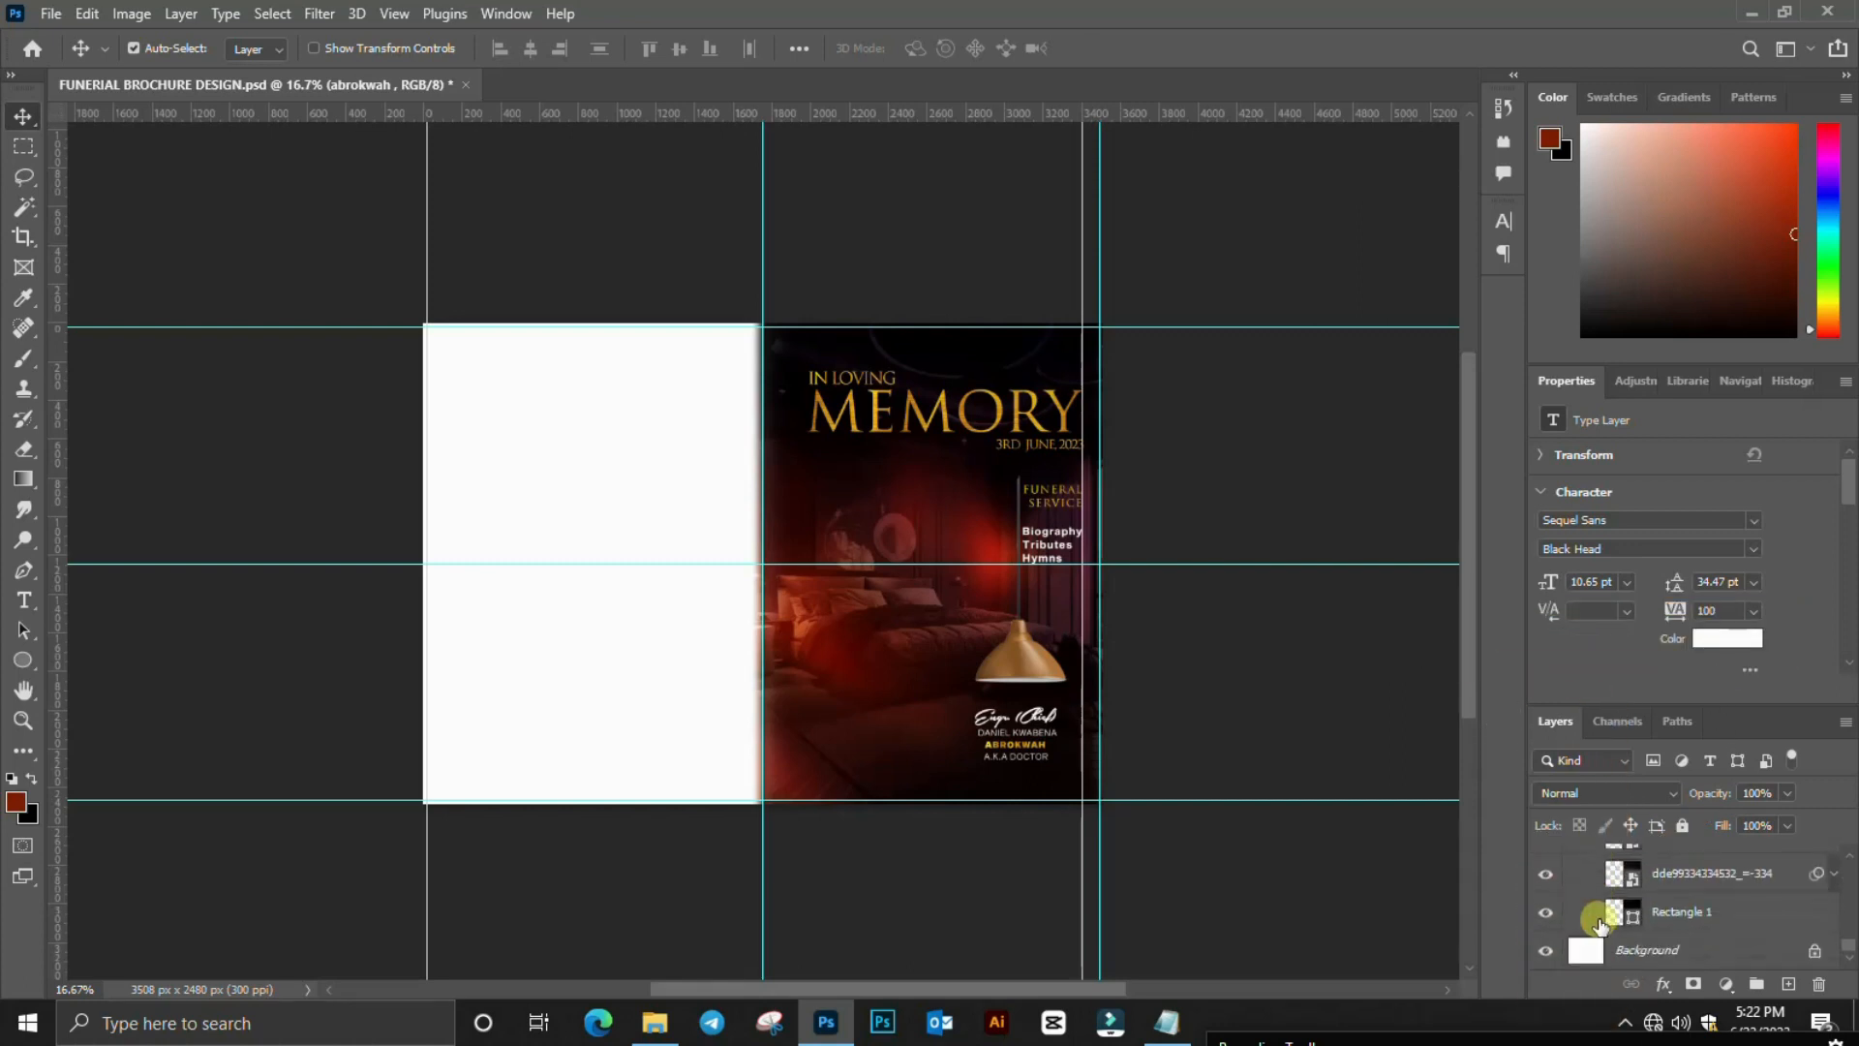
{"action": "left_click", "coordinate": [1549, 877]}
{"action": "left_click", "coordinate": [1548, 877]}
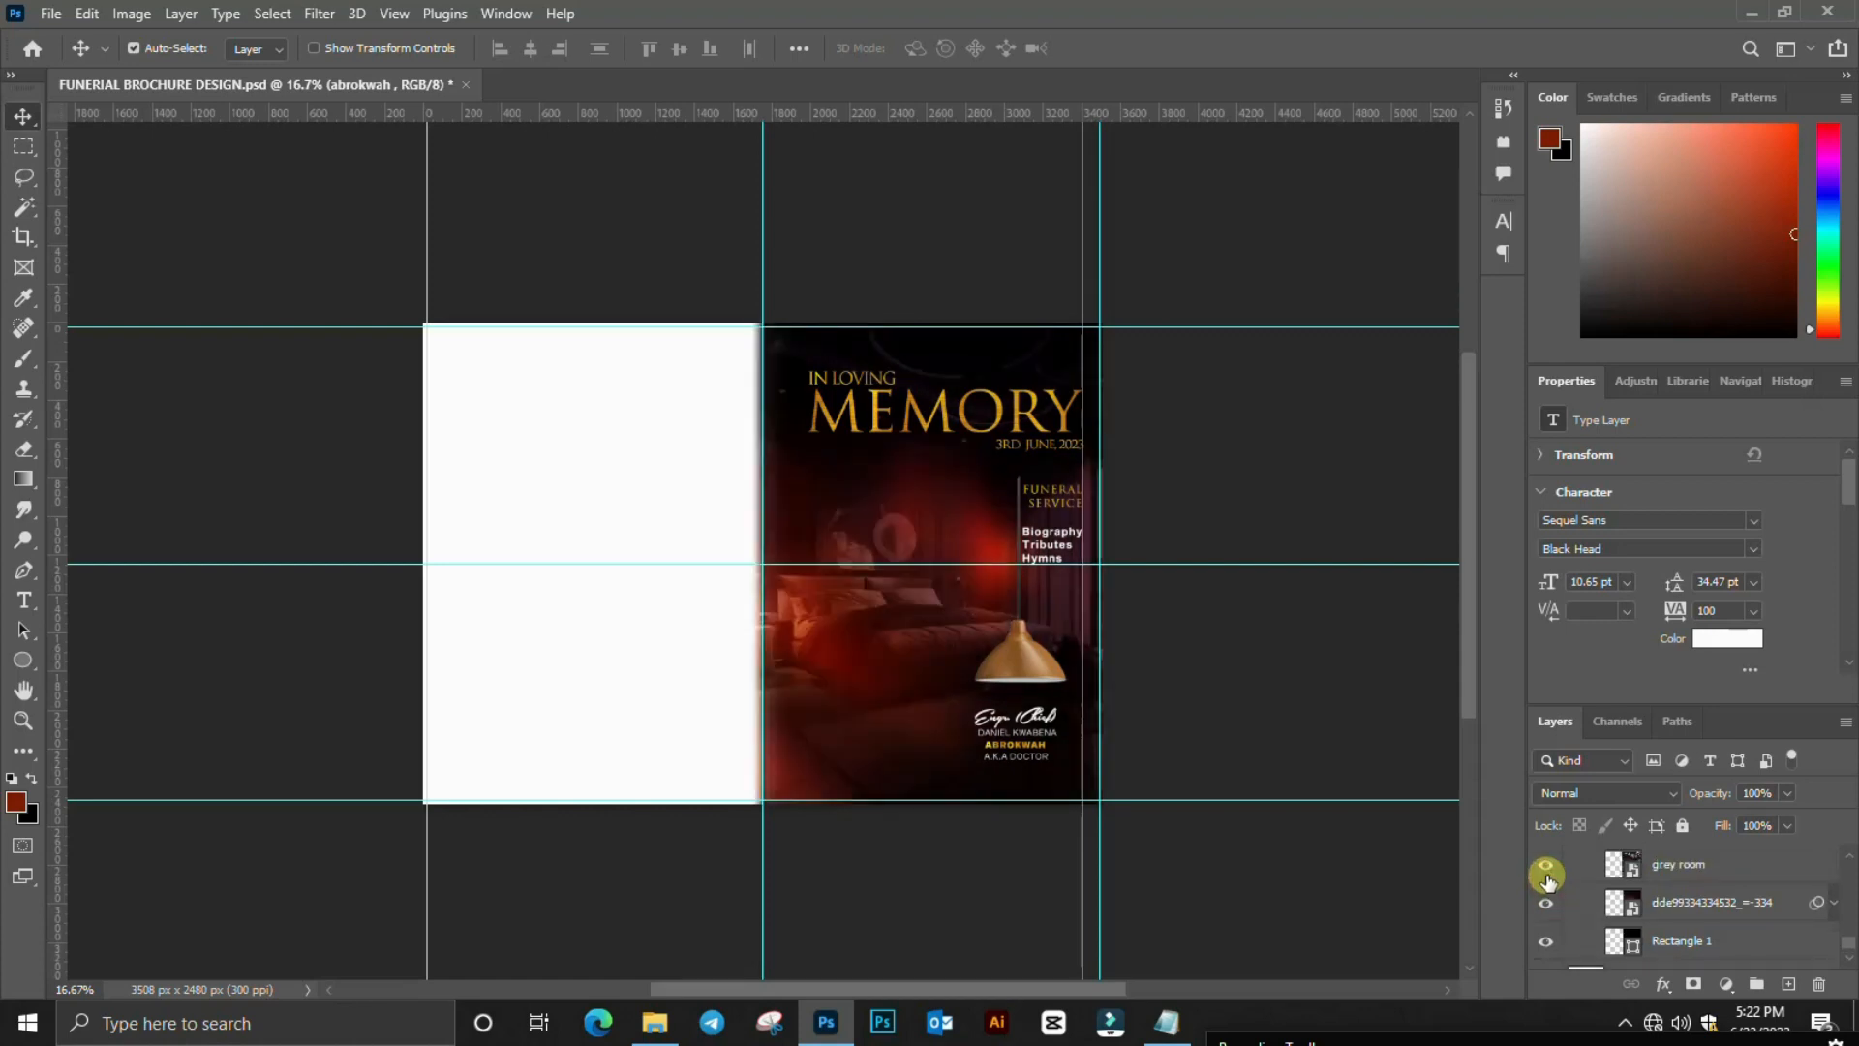
{"action": "left_click", "coordinate": [1548, 878]}
{"action": "left_click", "coordinate": [1548, 877]}
{"action": "scroll", "coordinate": [1549, 877], "scroll_direction": "up", "scroll_amount": 2}
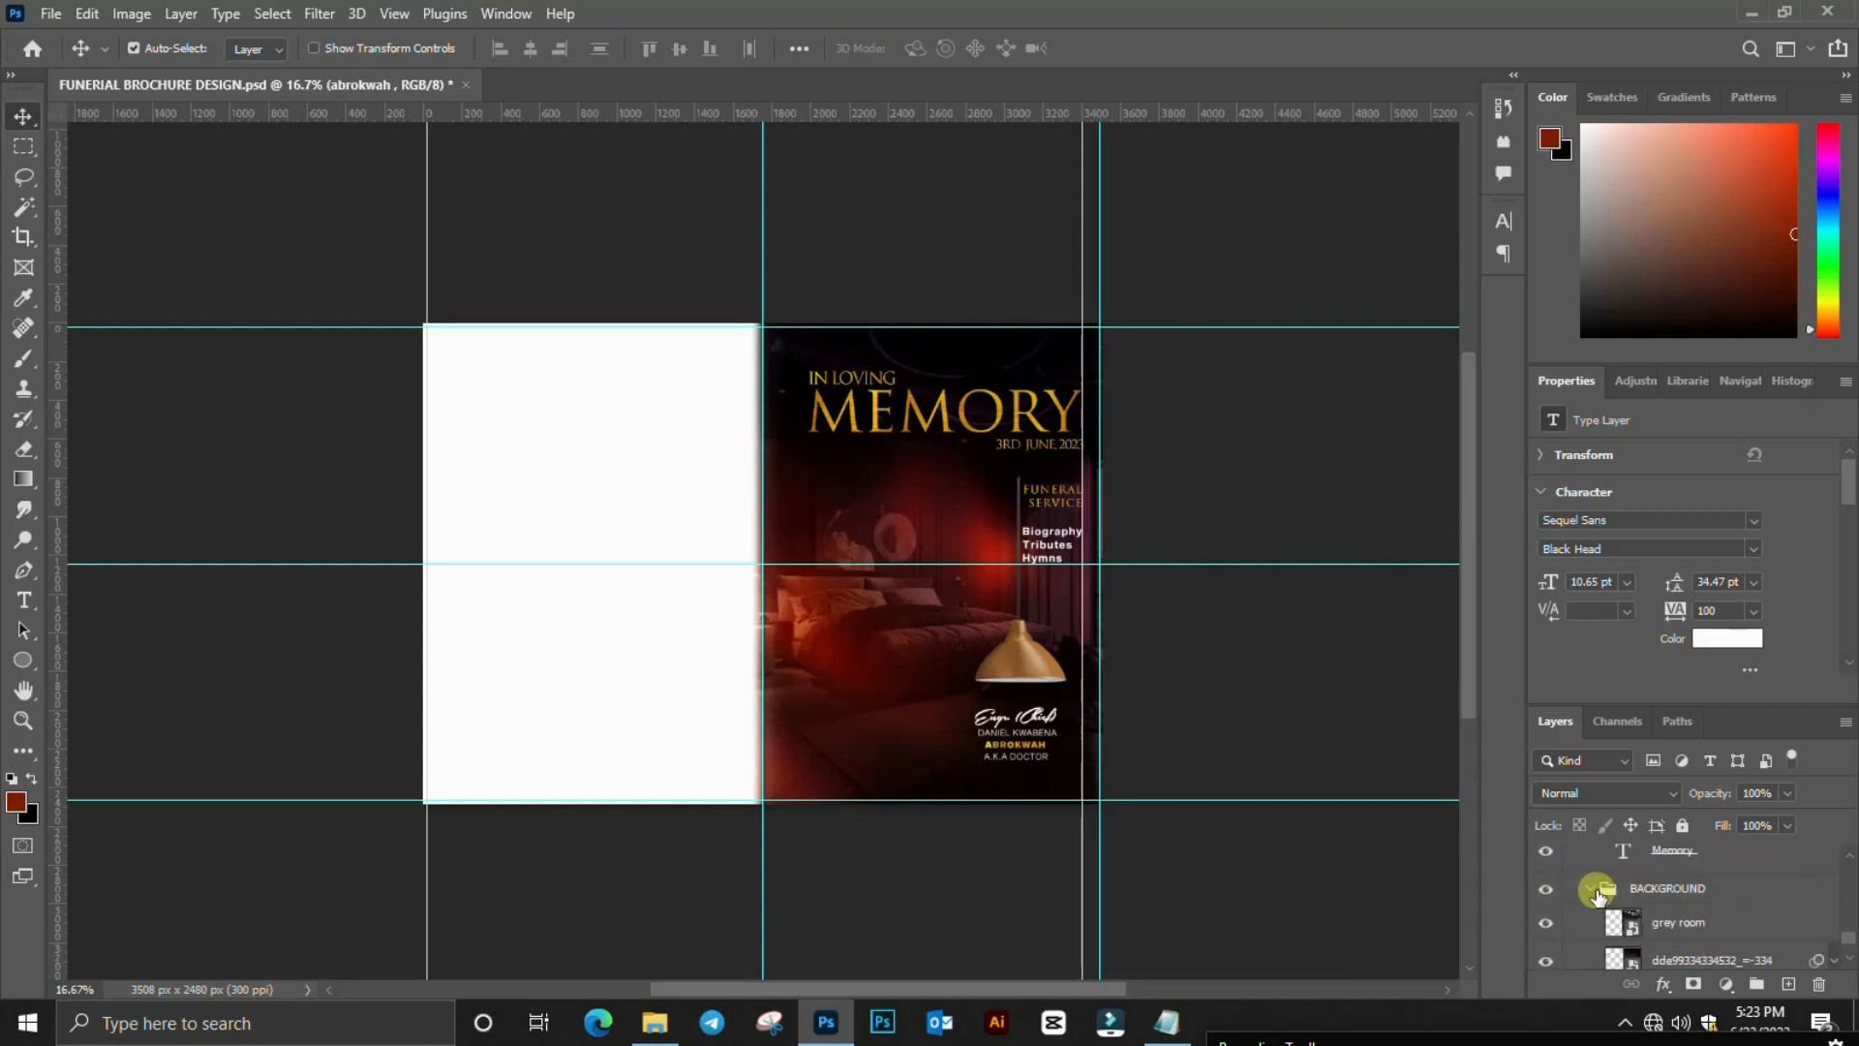
- Collapse the BACKGROUND and IN LOVING MEMORY groups in the layer stack
{"action": "left_click", "coordinate": [1598, 895]}
{"action": "left_click", "coordinate": [1591, 890]}
{"action": "scroll", "coordinate": [1591, 893], "scroll_direction": "up", "scroll_amount": 4}
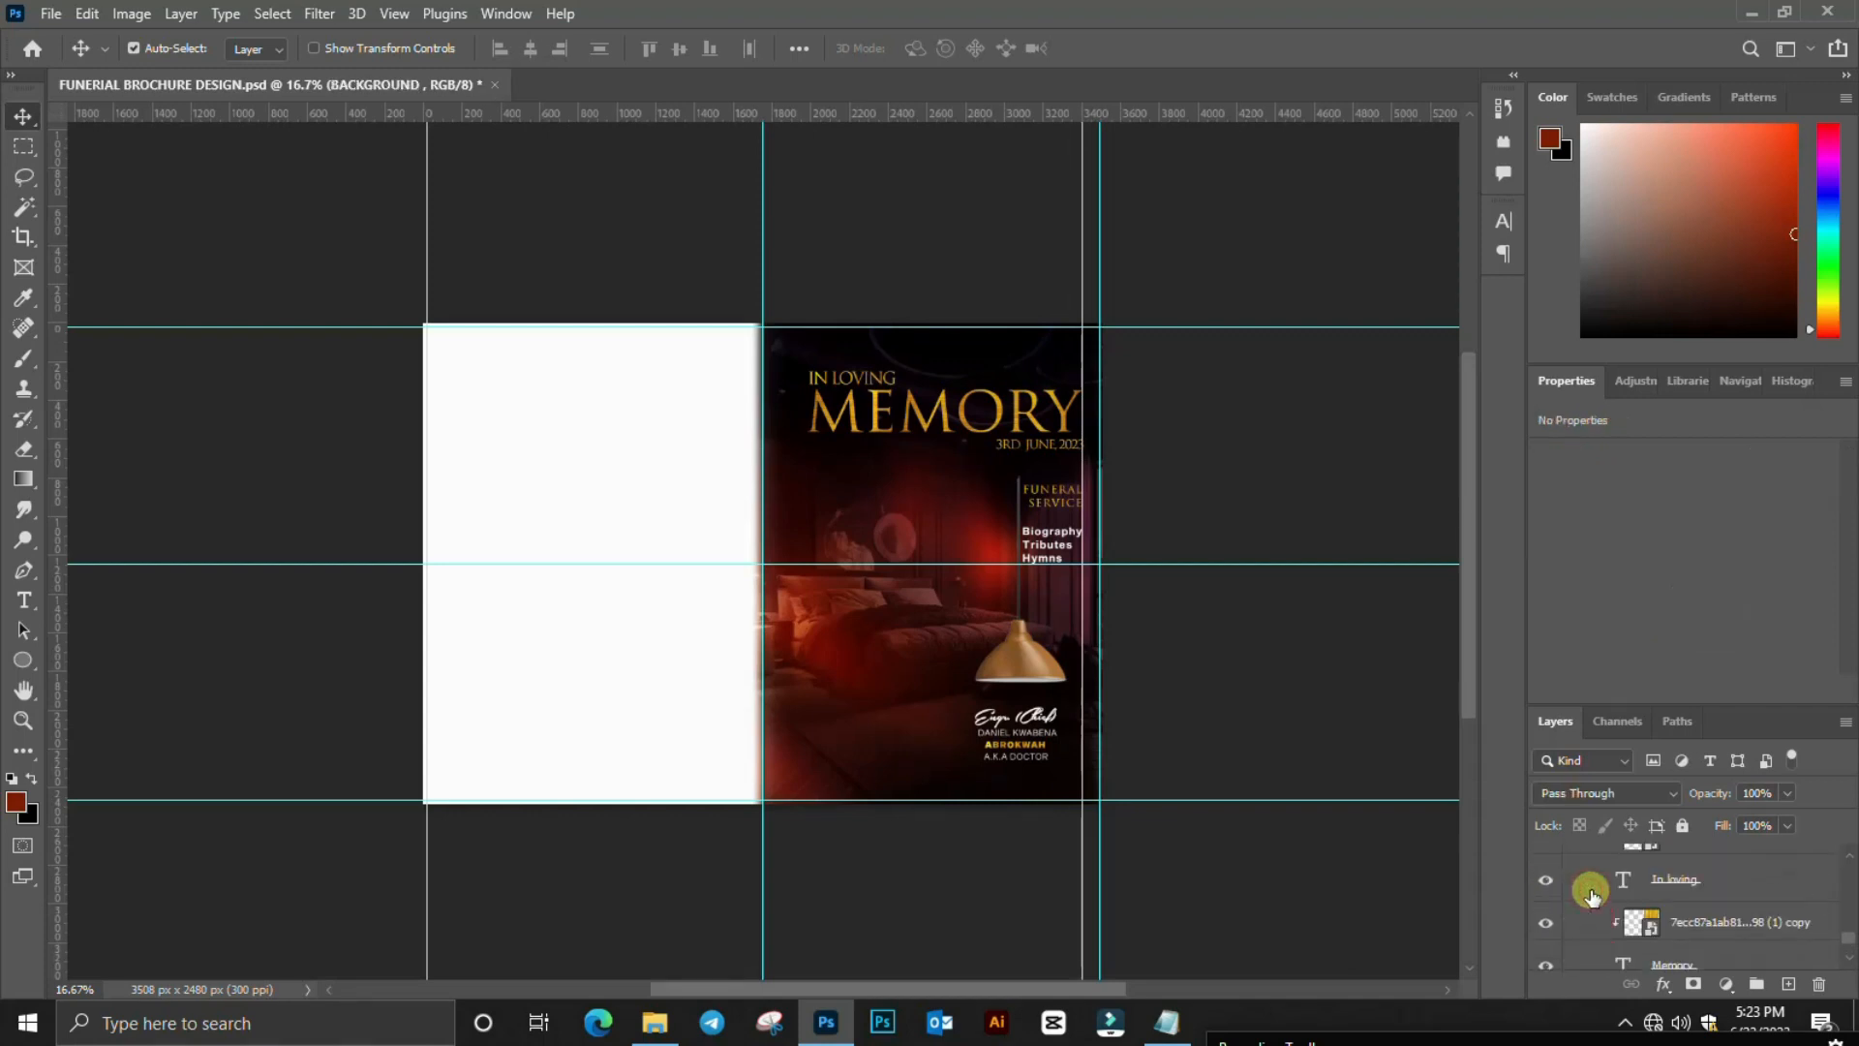
{"action": "scroll", "coordinate": [1591, 893], "scroll_direction": "up", "scroll_amount": 4}
{"action": "left_click", "coordinate": [1591, 891]}
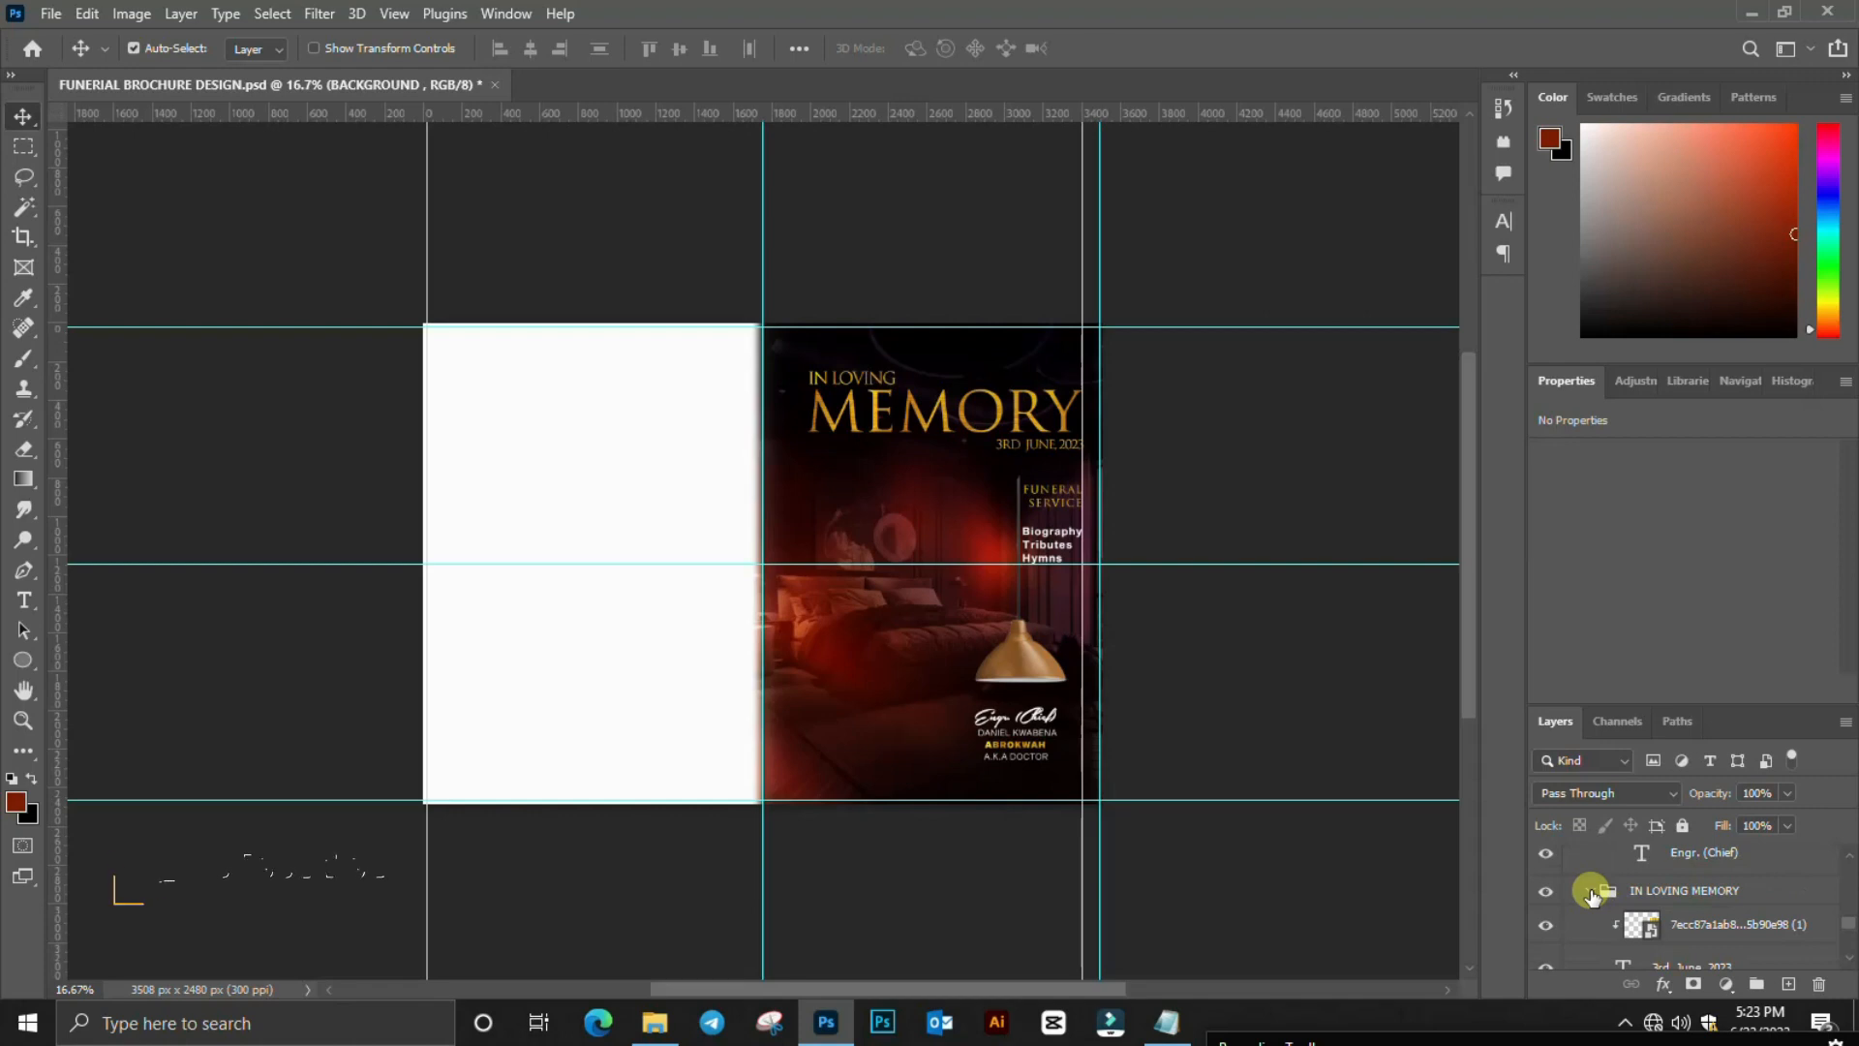
{"action": "scroll", "coordinate": [1591, 893], "scroll_direction": "up", "scroll_amount": 3}
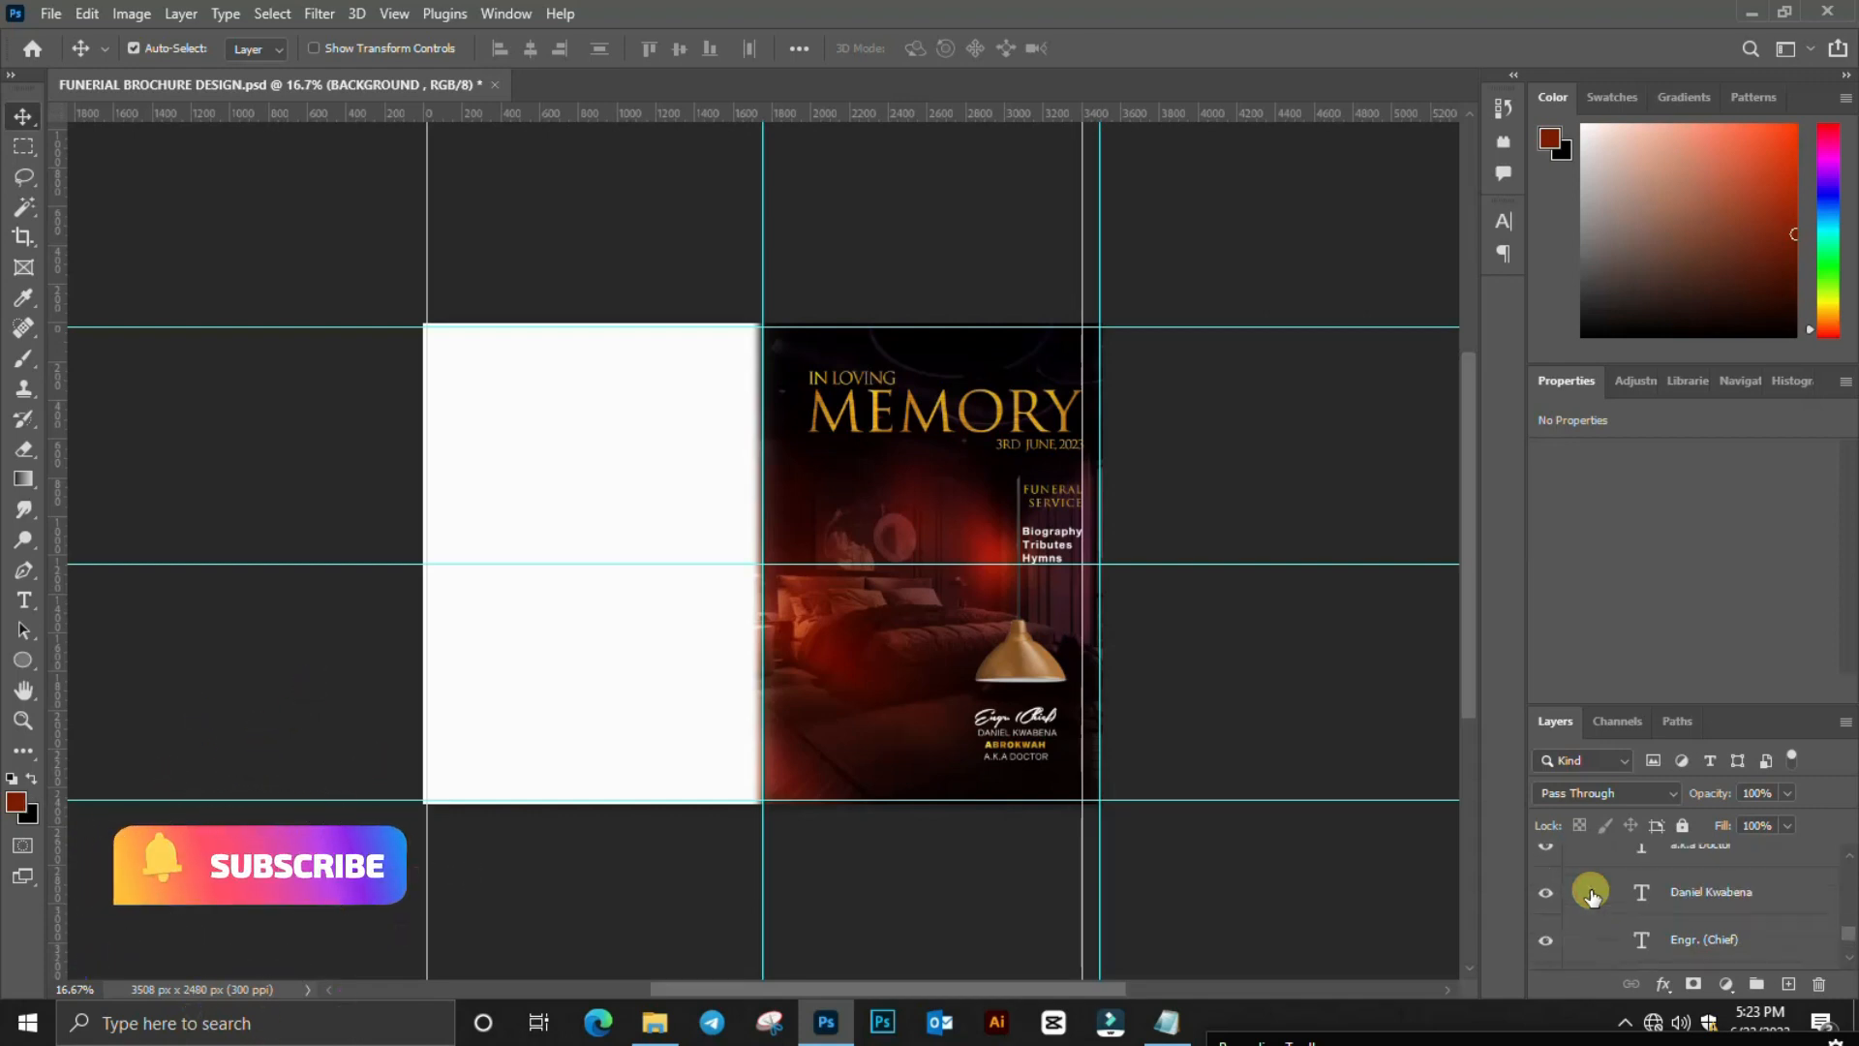
- Collapse Group 2 and the NAME, FUNERIAL SERVICES and FRONT PAGE groups in the layer stack
{"action": "scroll", "coordinate": [1591, 890], "scroll_direction": "up", "scroll_amount": 1}
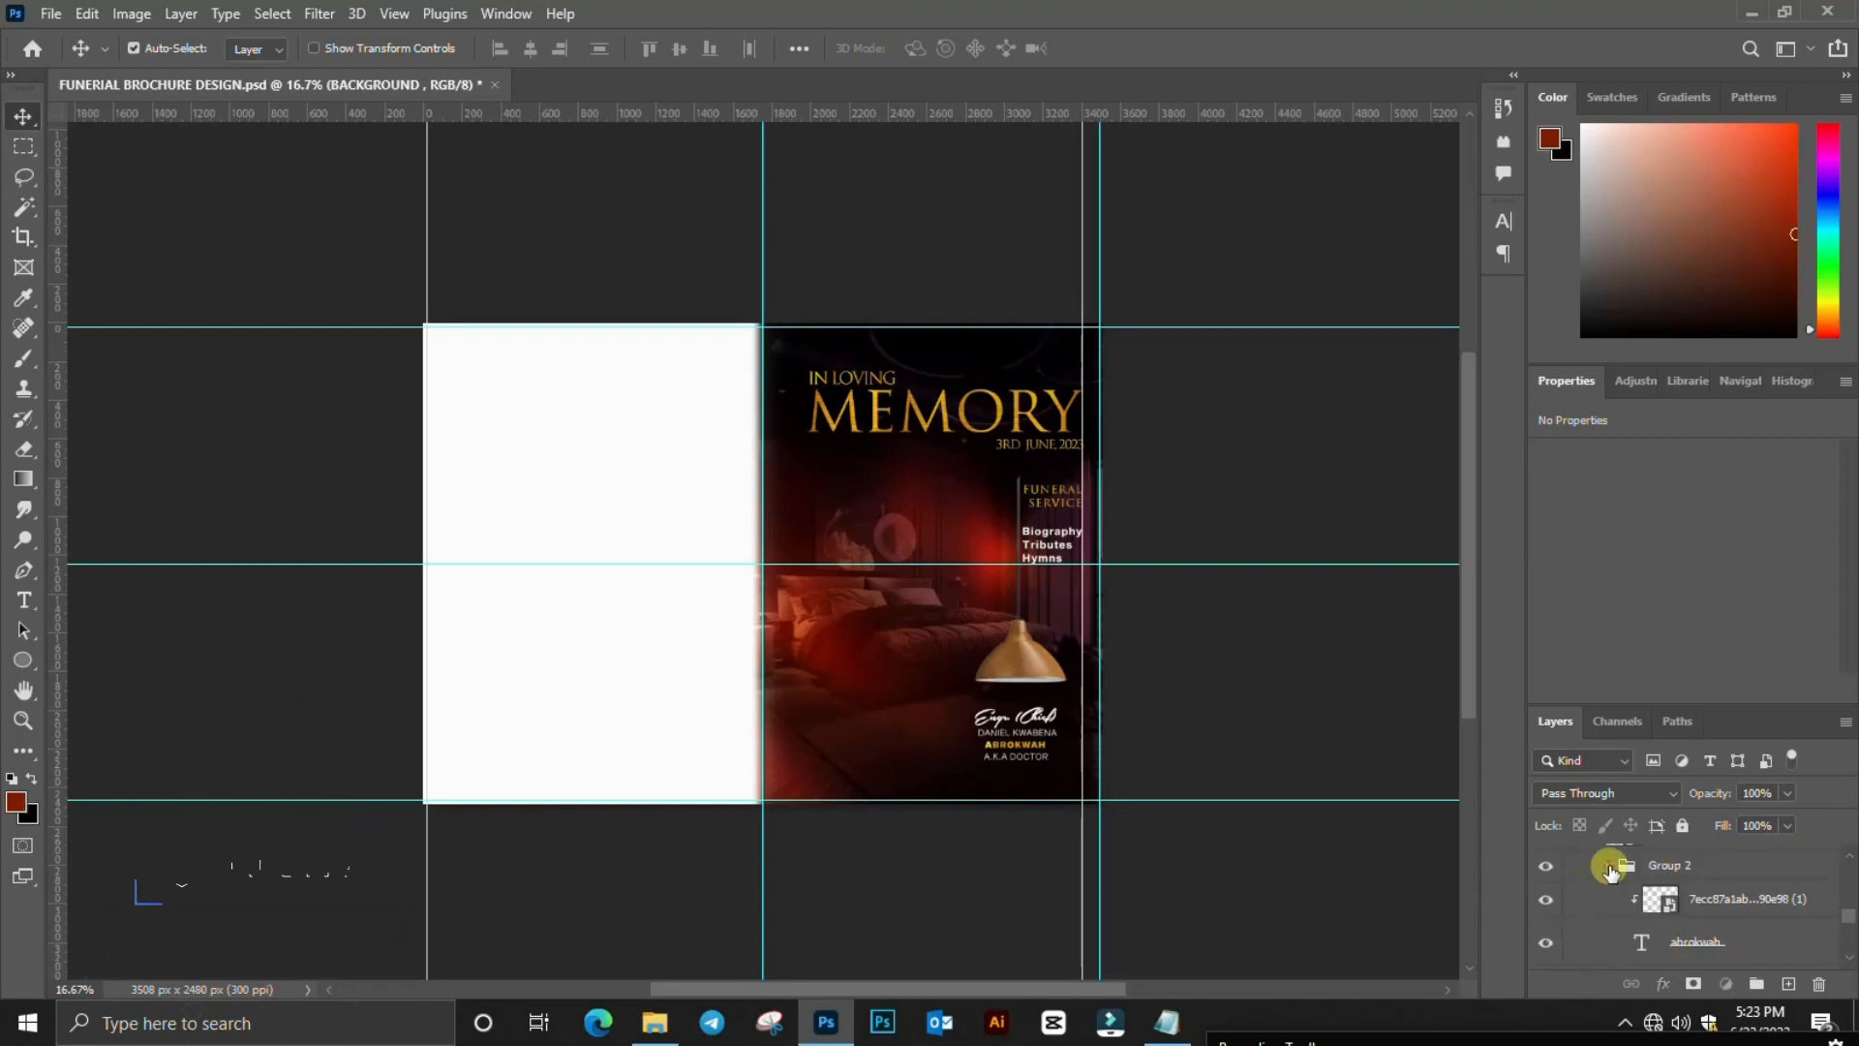
{"action": "left_click", "coordinate": [1609, 865]}
{"action": "scroll", "coordinate": [1608, 891], "scroll_direction": "up", "scroll_amount": 3}
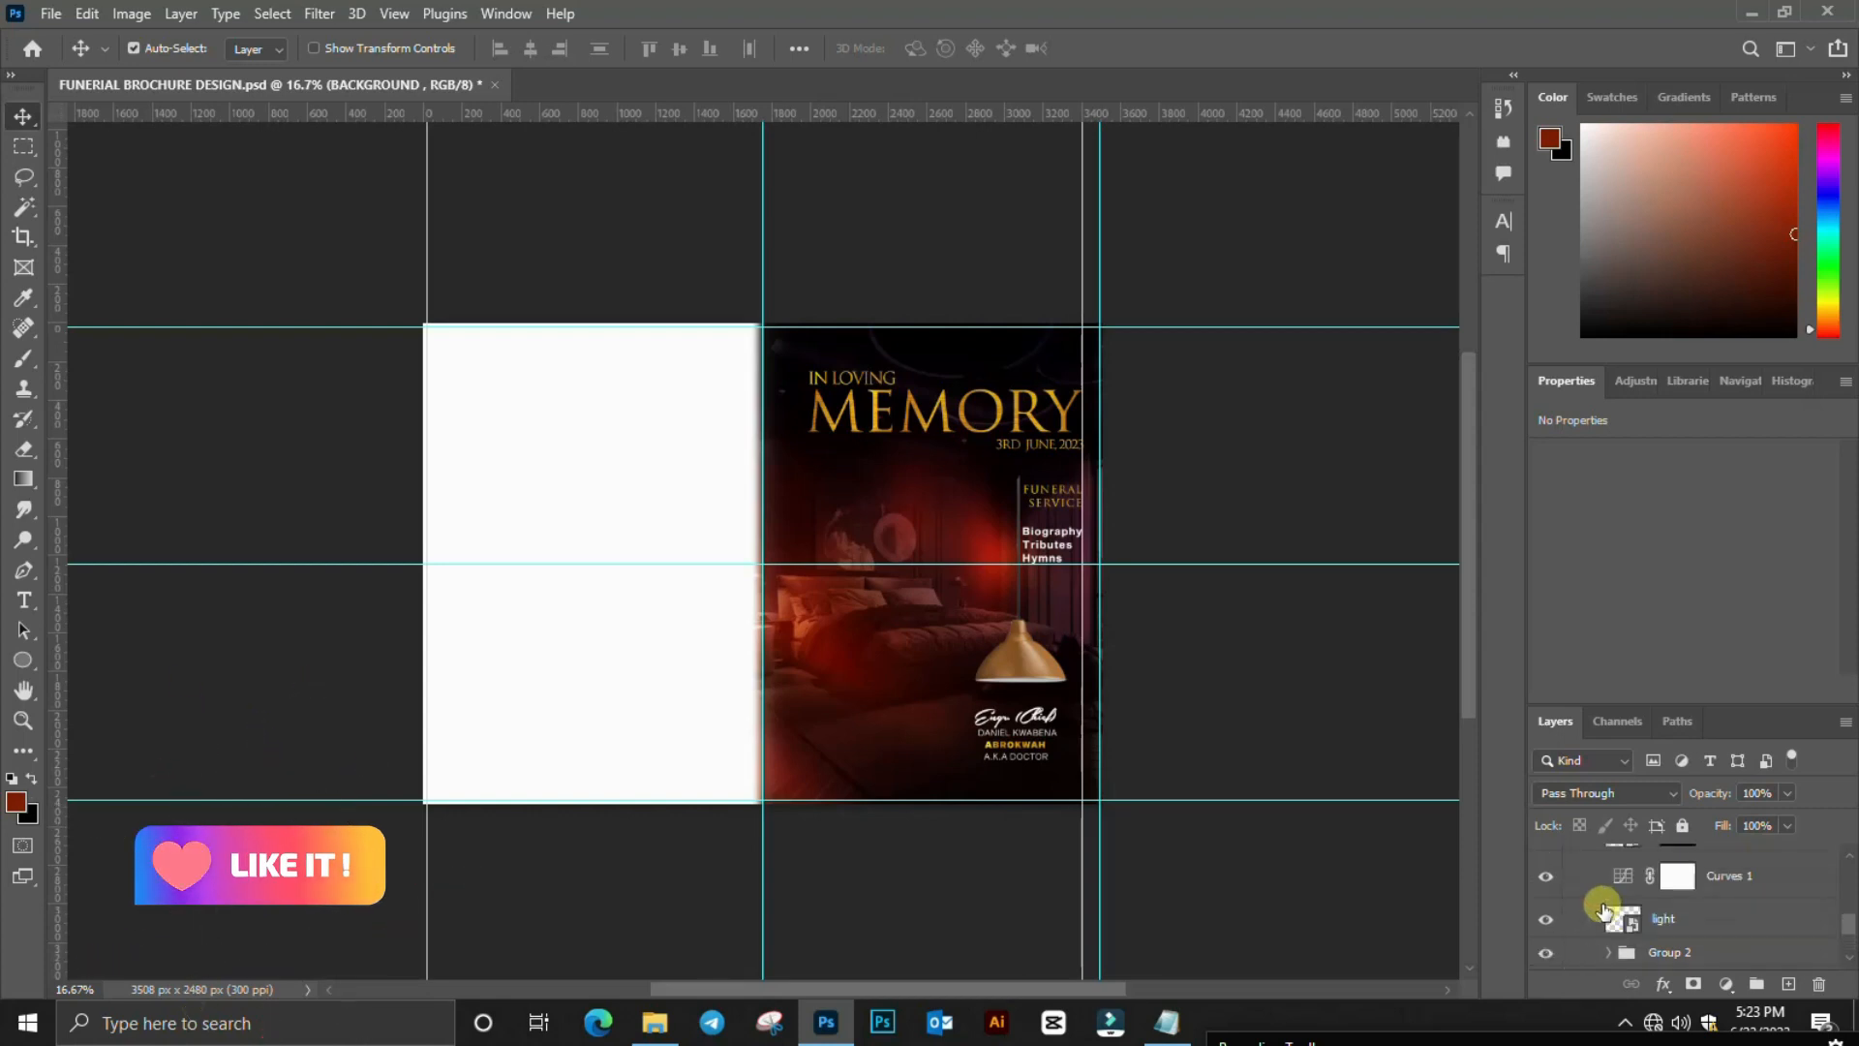
{"action": "scroll", "coordinate": [1602, 910], "scroll_direction": "up", "scroll_amount": 1}
{"action": "left_click", "coordinate": [1590, 915]}
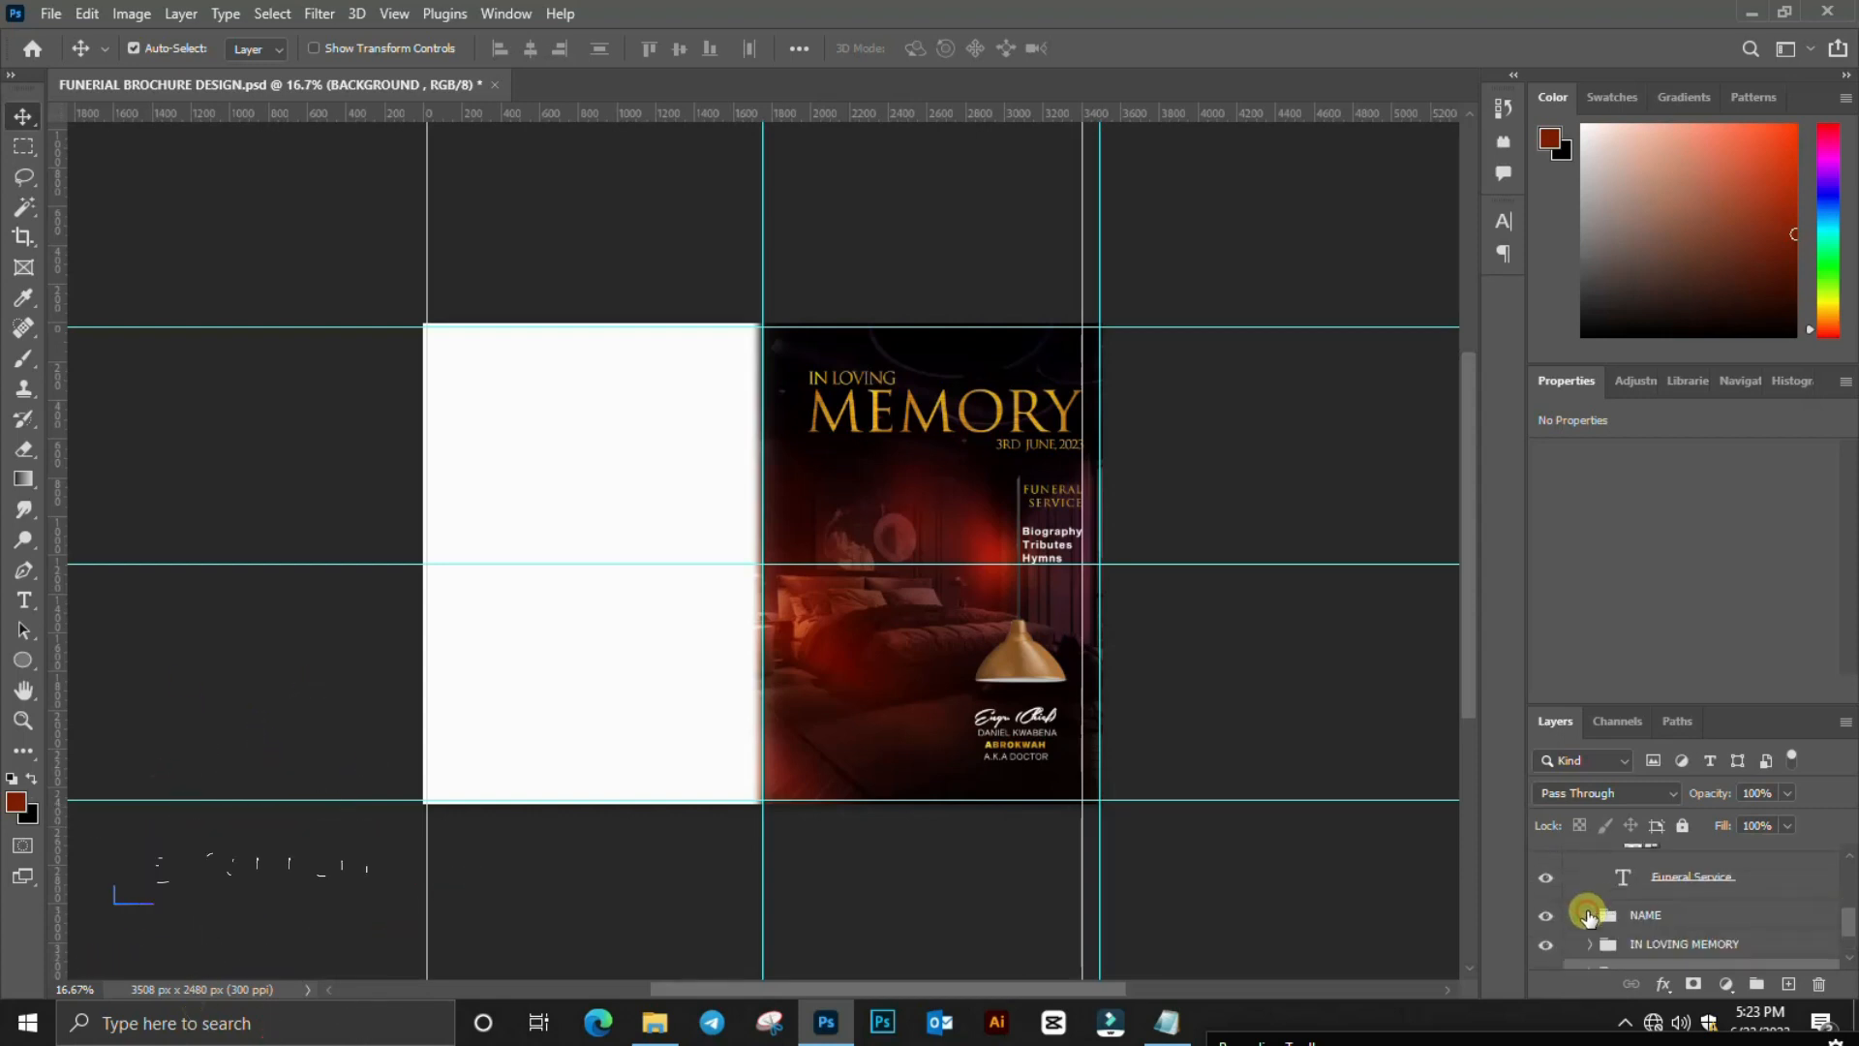
{"action": "scroll", "coordinate": [1588, 918], "scroll_direction": "up", "scroll_amount": 3}
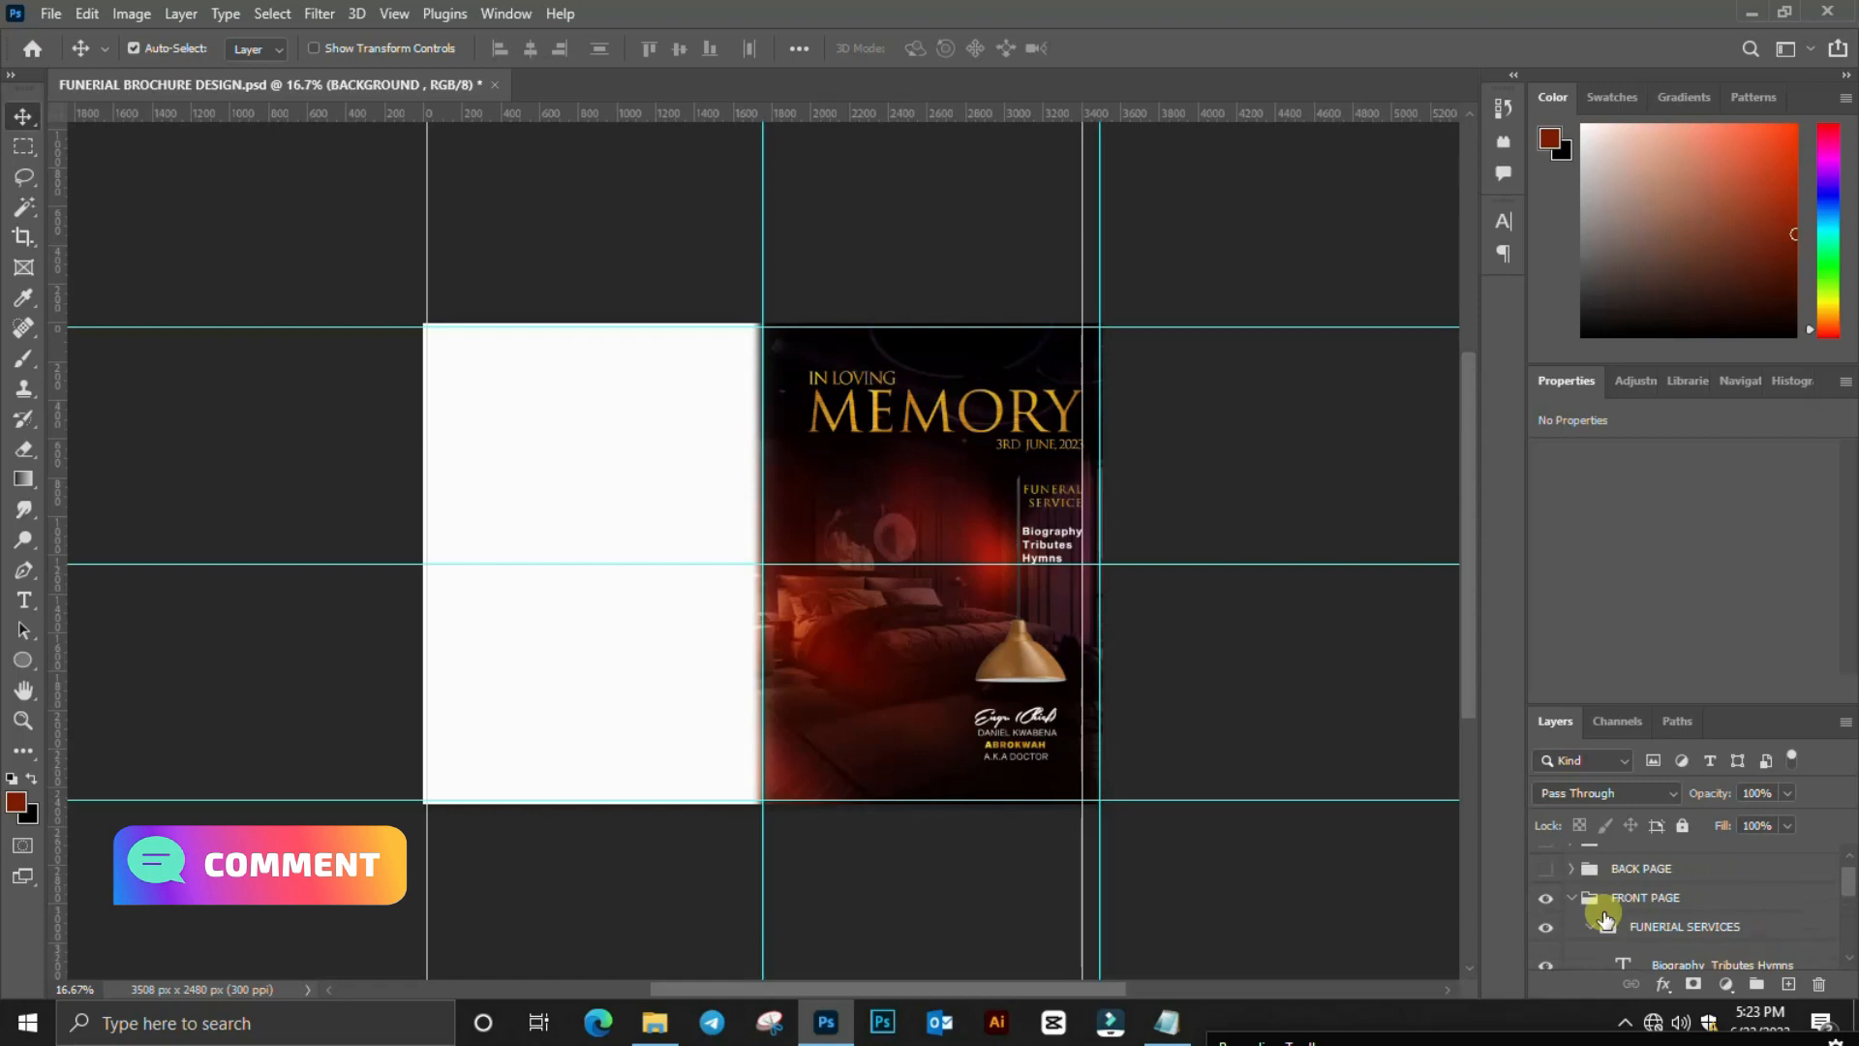
{"action": "left_click", "coordinate": [1588, 926]}
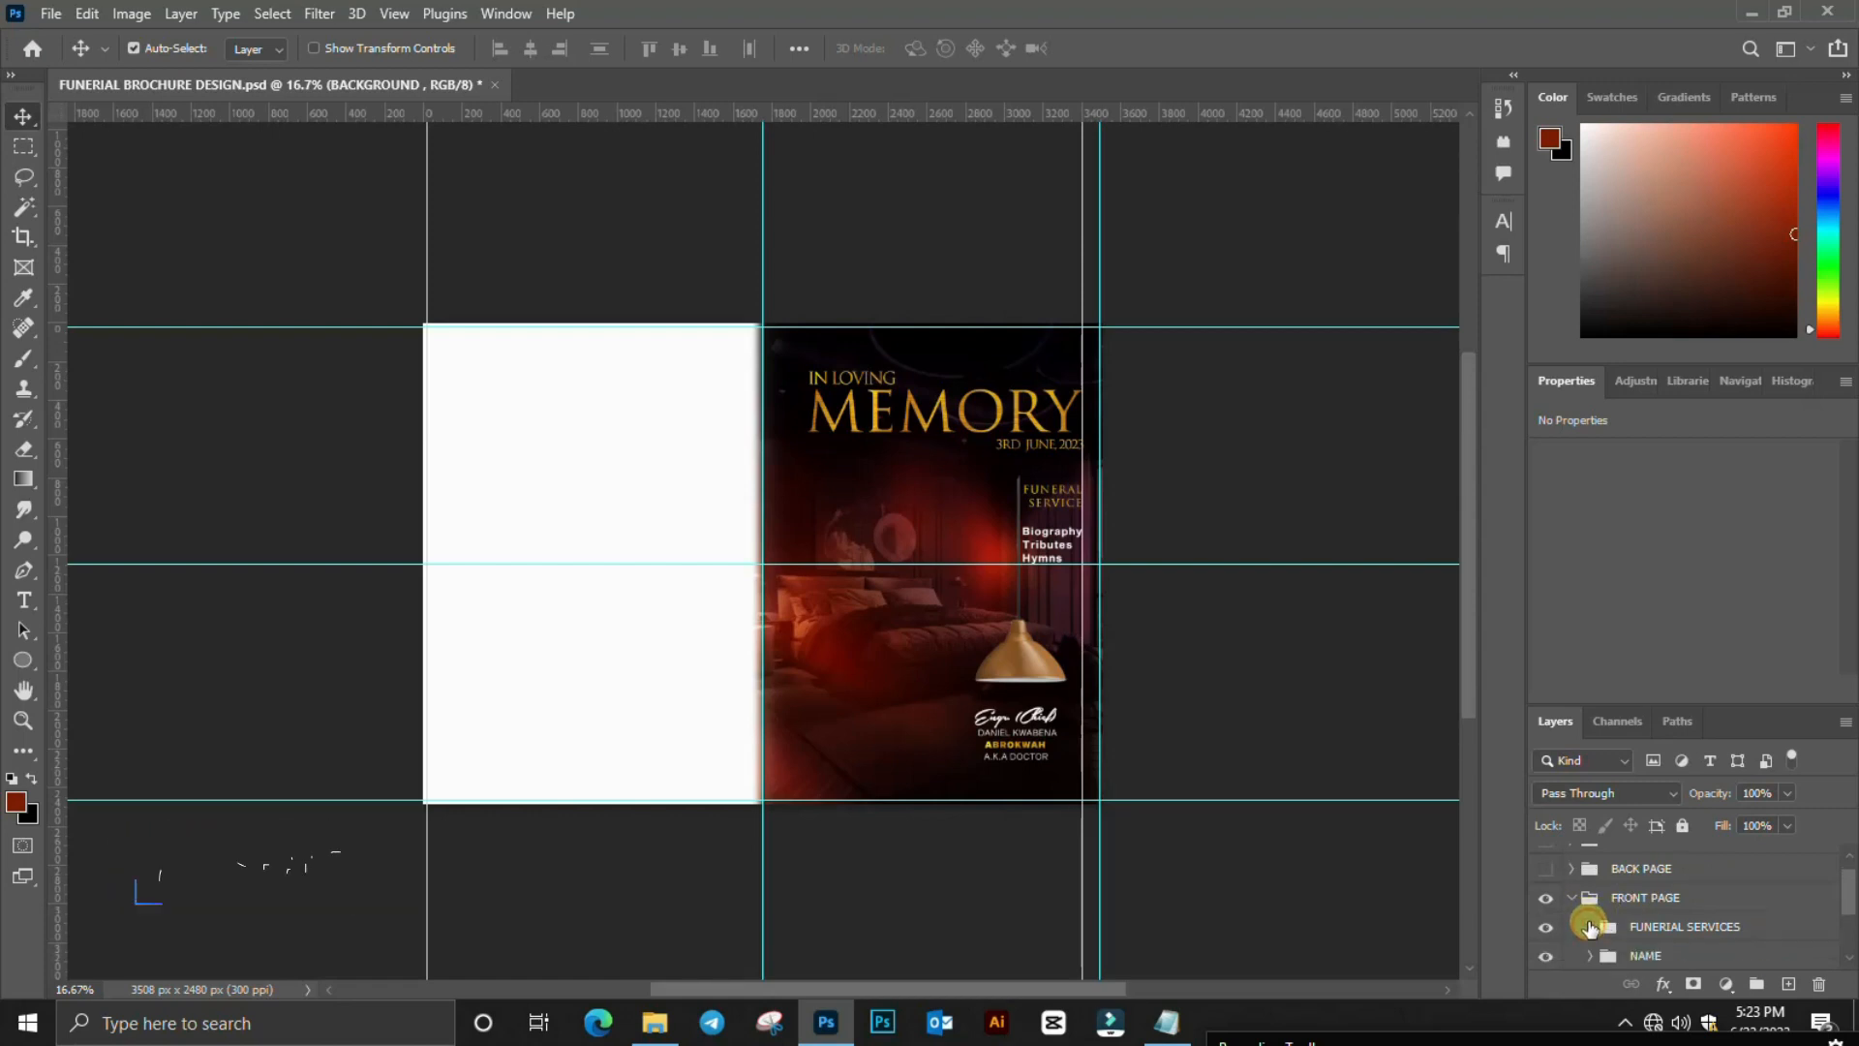
{"action": "left_click", "coordinate": [1573, 901]}
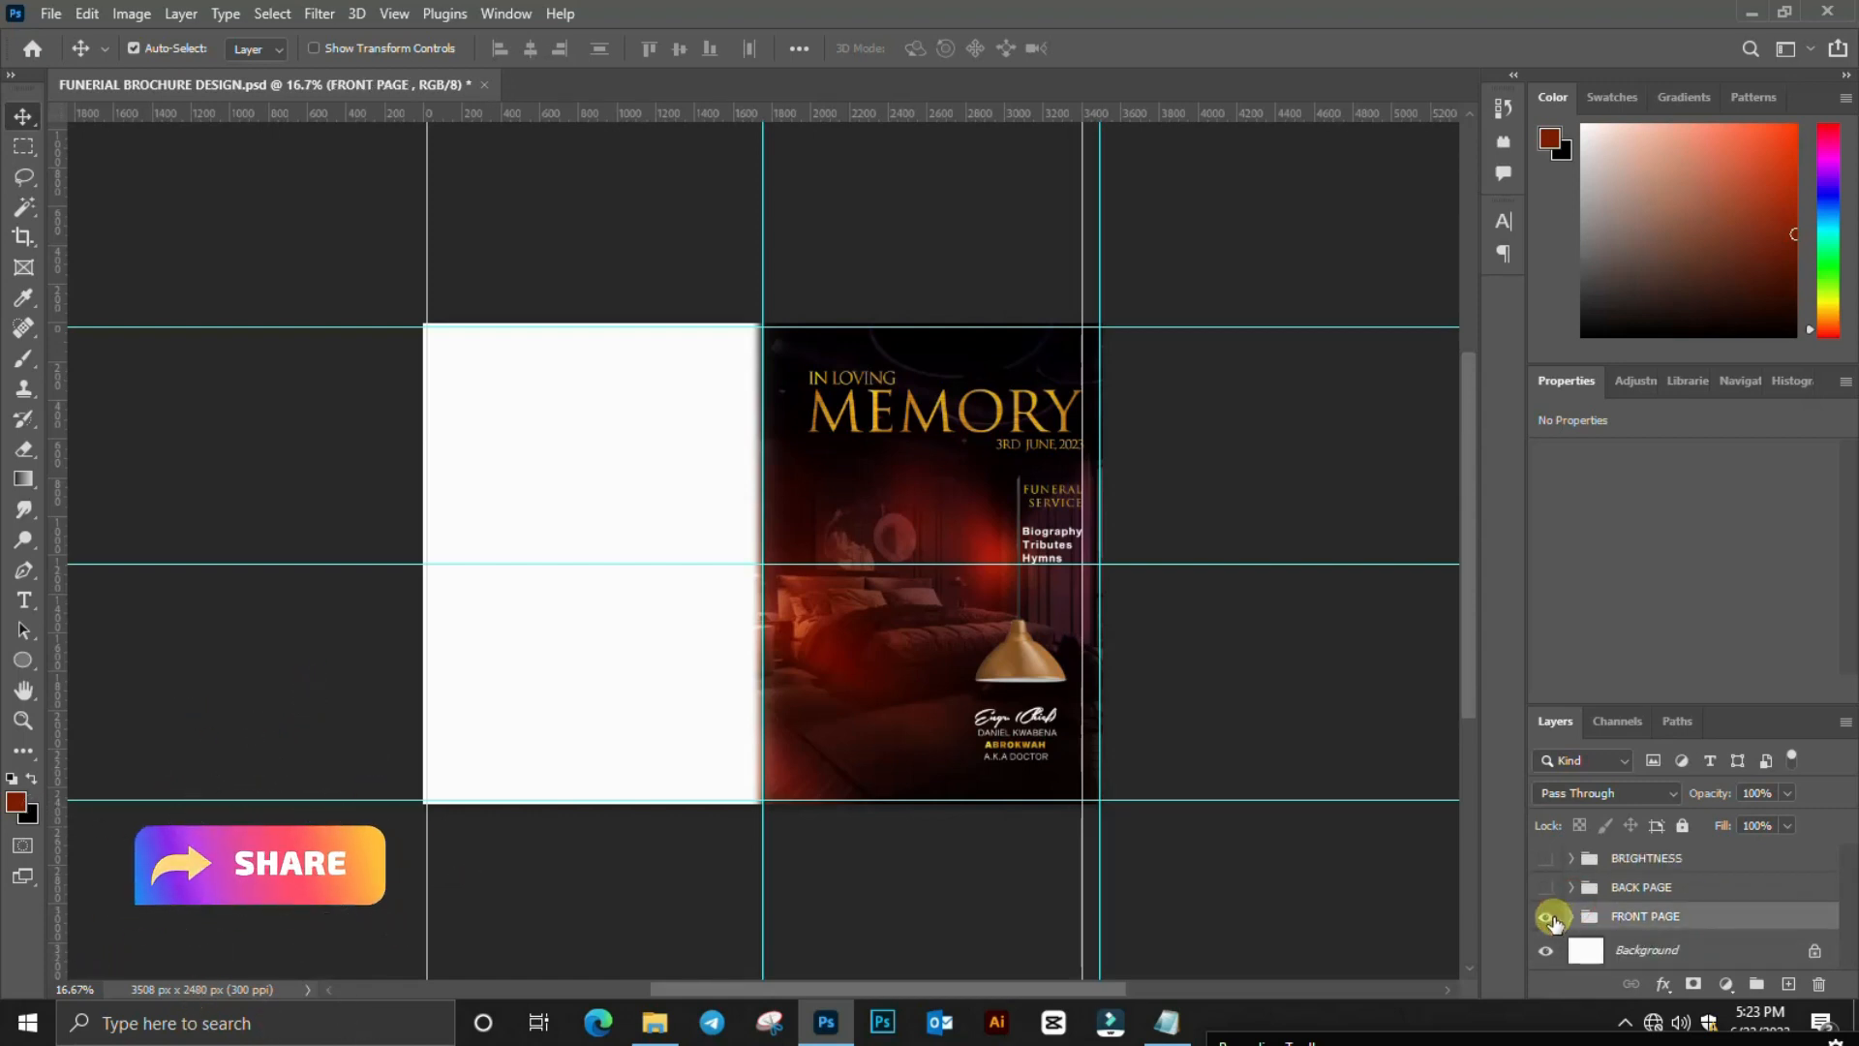
- Hide the FRONT PAGE group and show the BACK PAGE group
{"action": "left_click", "coordinate": [1548, 917]}
{"action": "left_click", "coordinate": [1548, 917]}
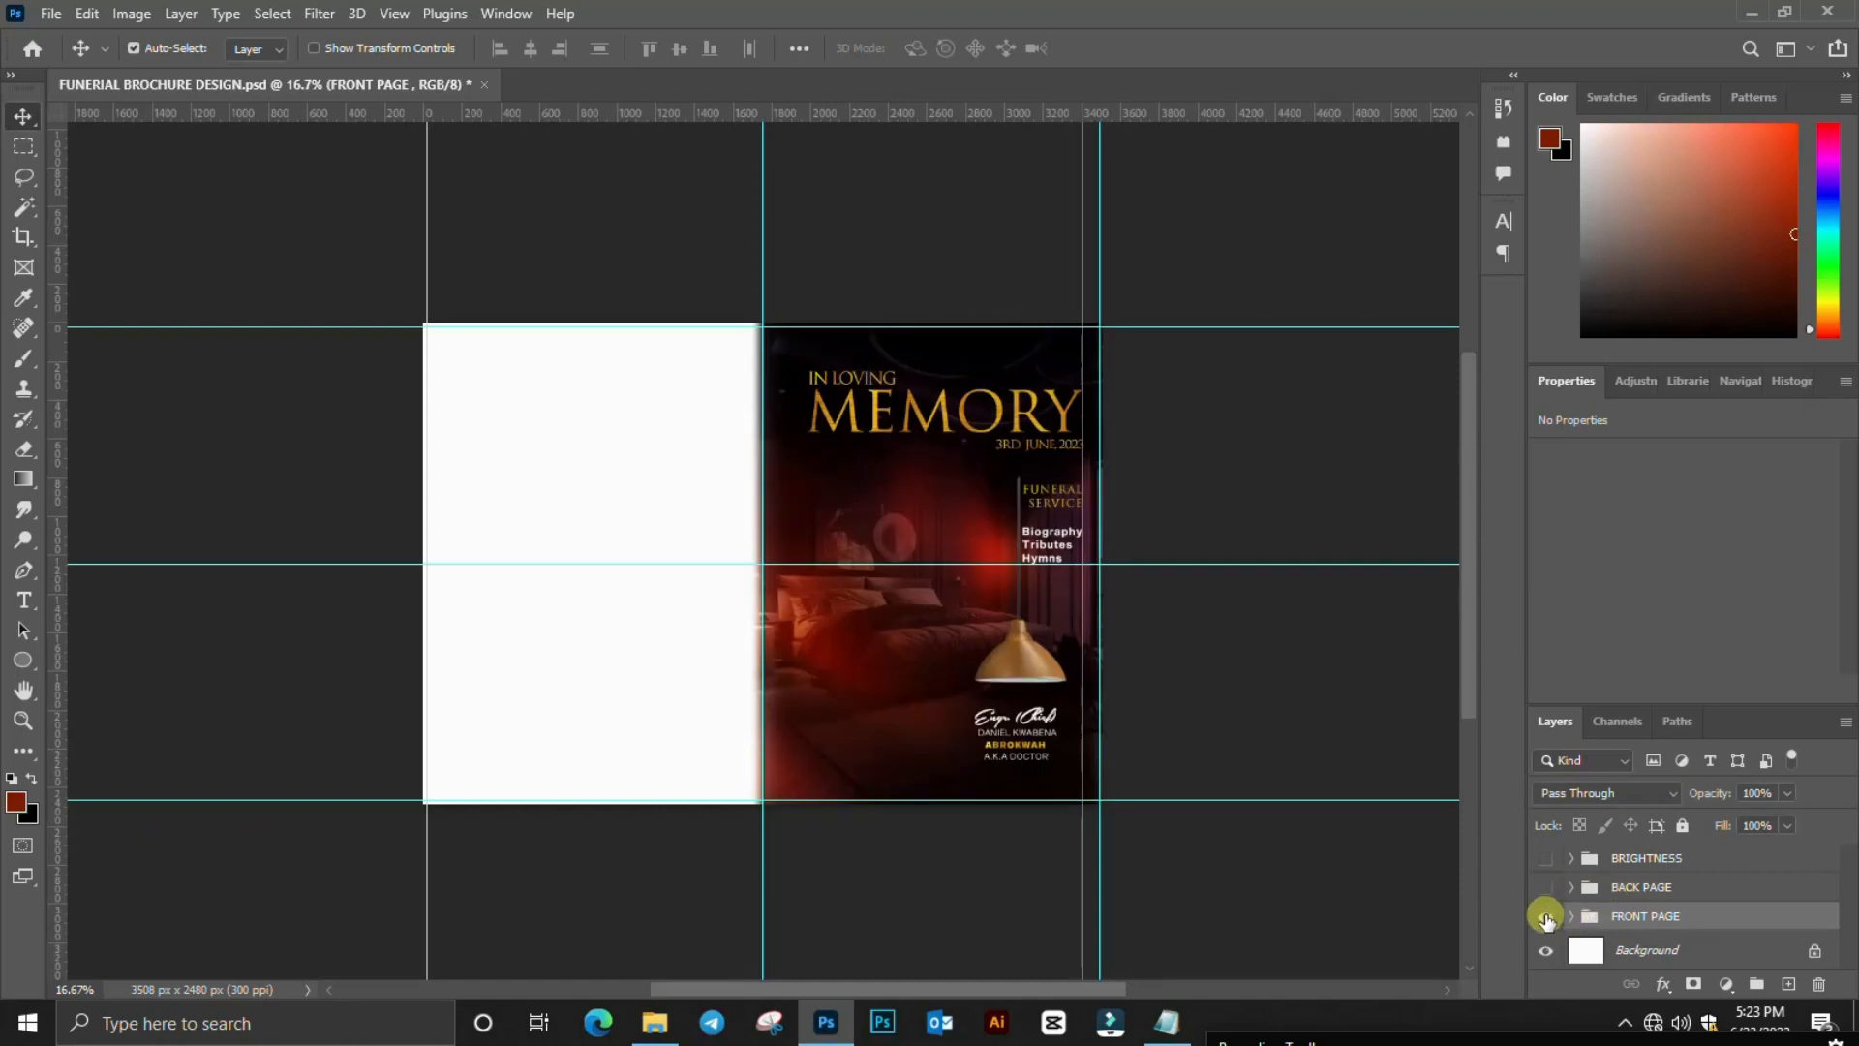
{"action": "left_click", "coordinate": [1546, 917]}
{"action": "left_click", "coordinate": [1546, 887]}
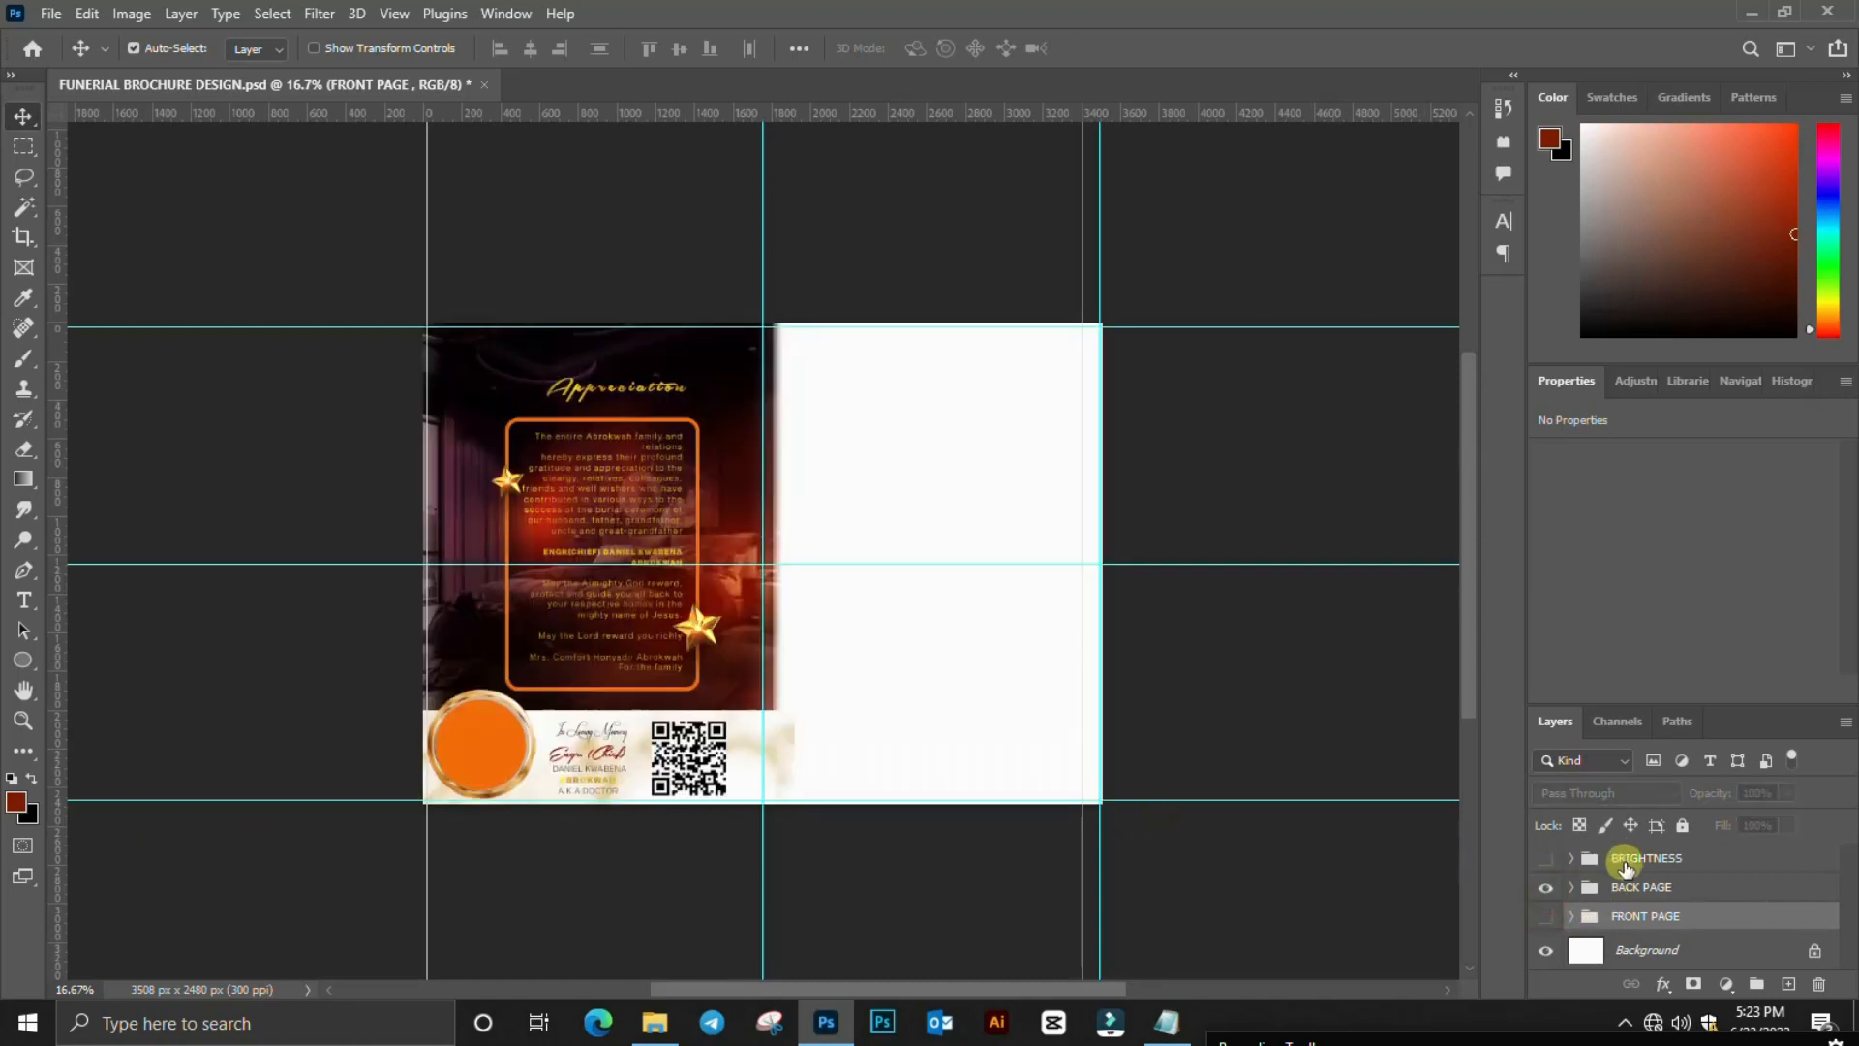
- Expand the BACK PAGE group and toggle its BACKGROUND group off and on to inspect the backdrop
{"action": "left_click", "coordinate": [1615, 887]}
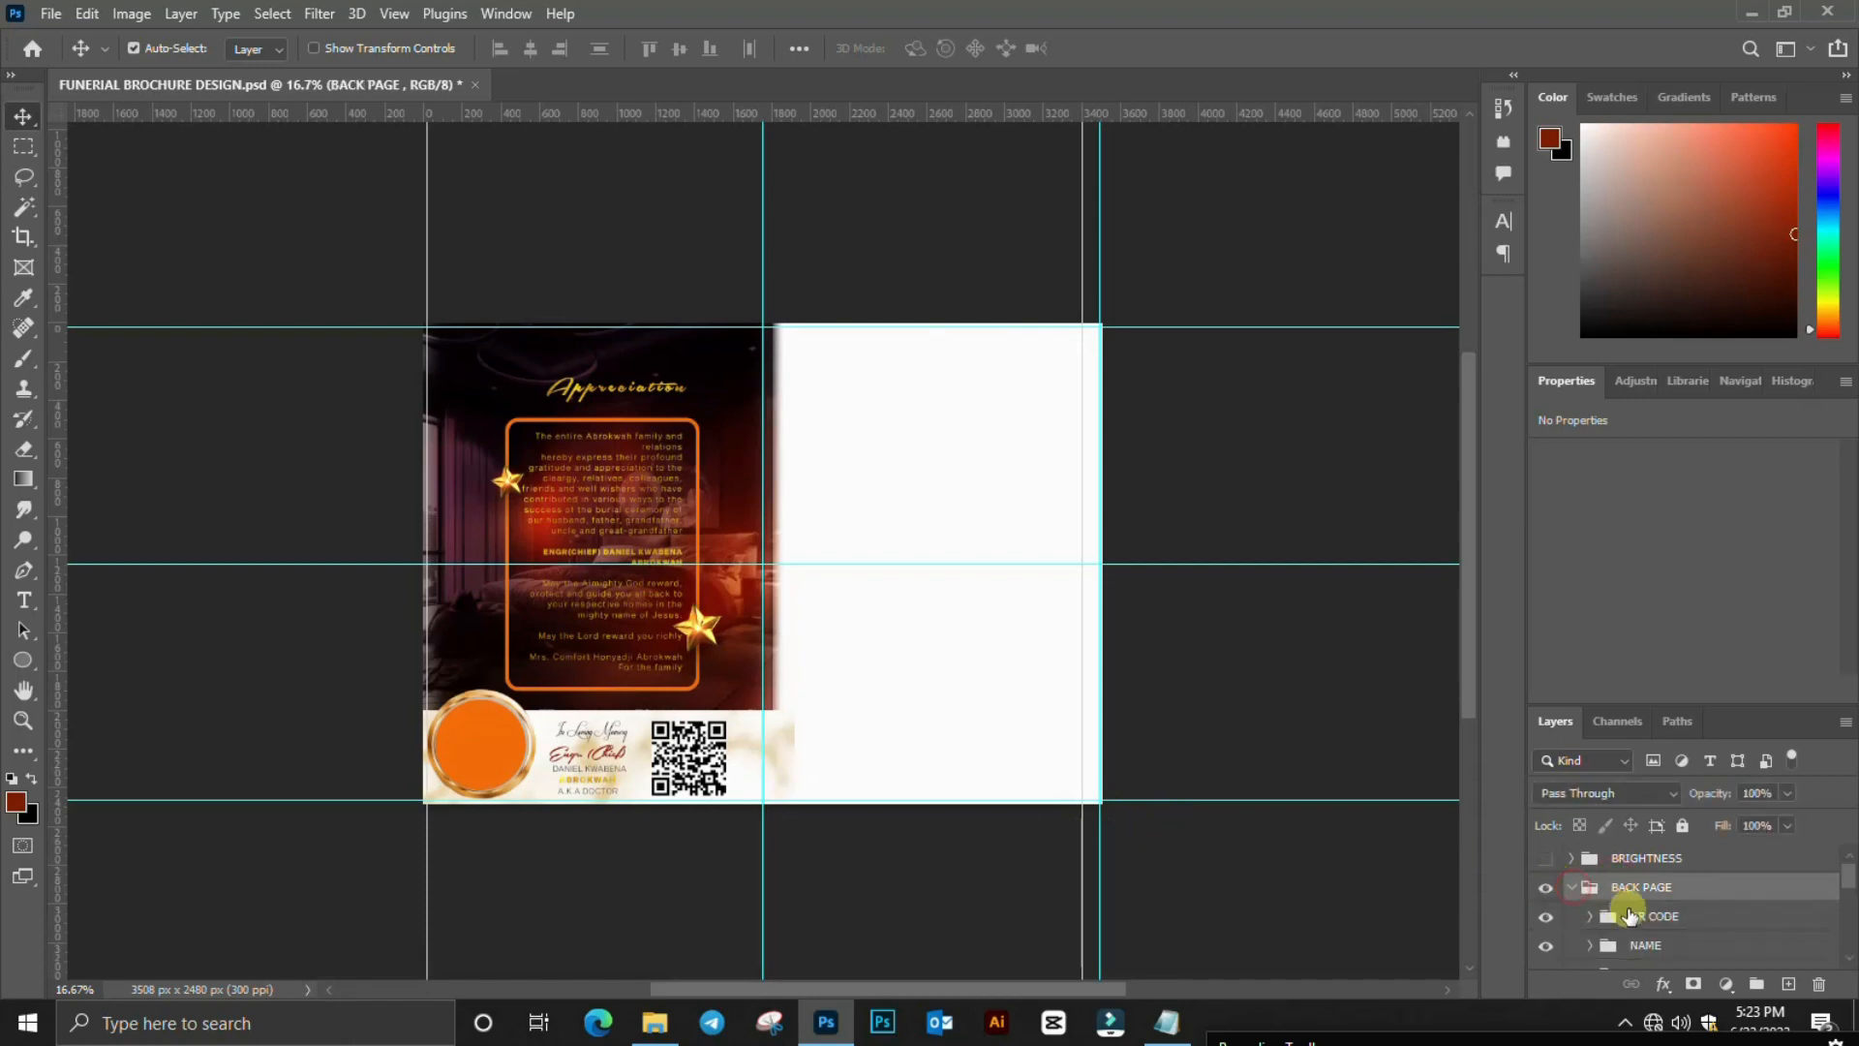
{"action": "left_click", "coordinate": [1572, 888]}
{"action": "scroll", "coordinate": [1627, 915], "scroll_direction": "down", "scroll_amount": 2}
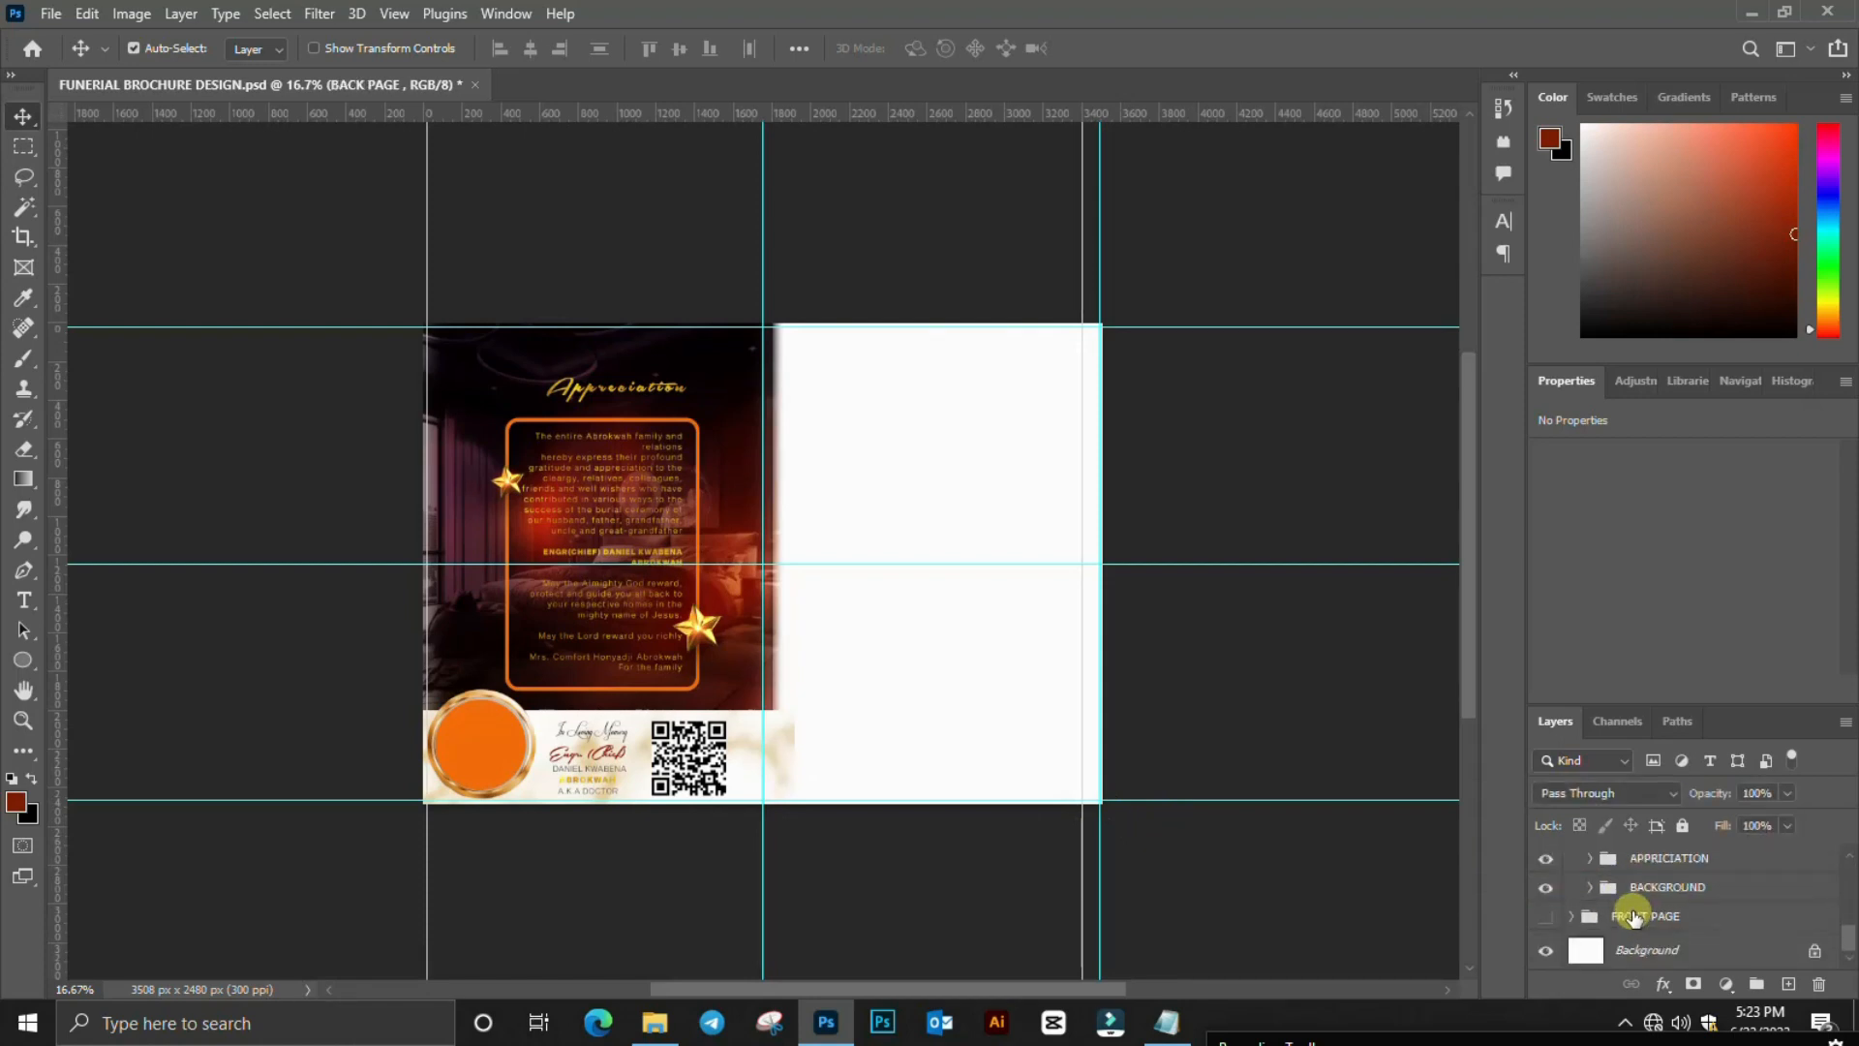
{"action": "left_click", "coordinate": [1546, 887]}
{"action": "left_click", "coordinate": [1546, 888]}
{"action": "left_click", "coordinate": [1546, 888]}
{"action": "left_click", "coordinate": [1546, 888]}
{"action": "left_click", "coordinate": [1586, 886]}
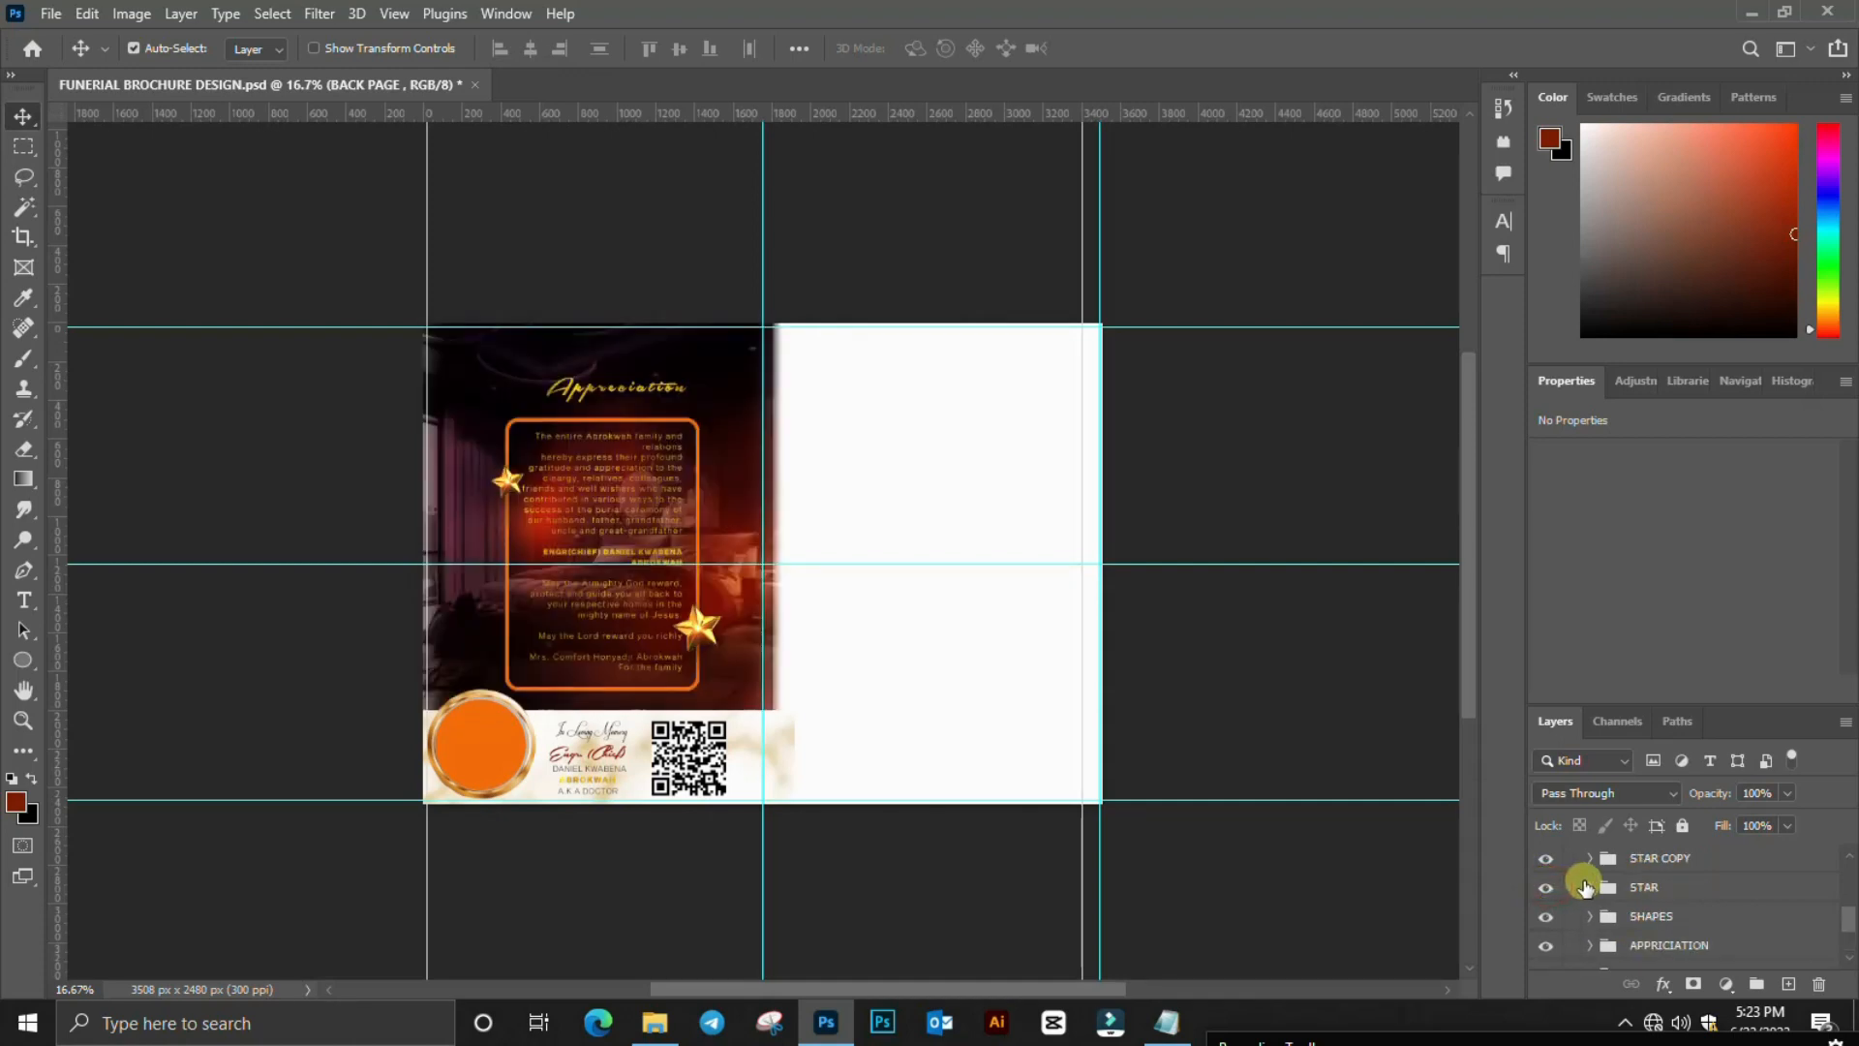
- Toggle the QR CODE group off and on to inspect the code on the back page
{"action": "scroll", "coordinate": [1584, 887], "scroll_direction": "up", "scroll_amount": 1}
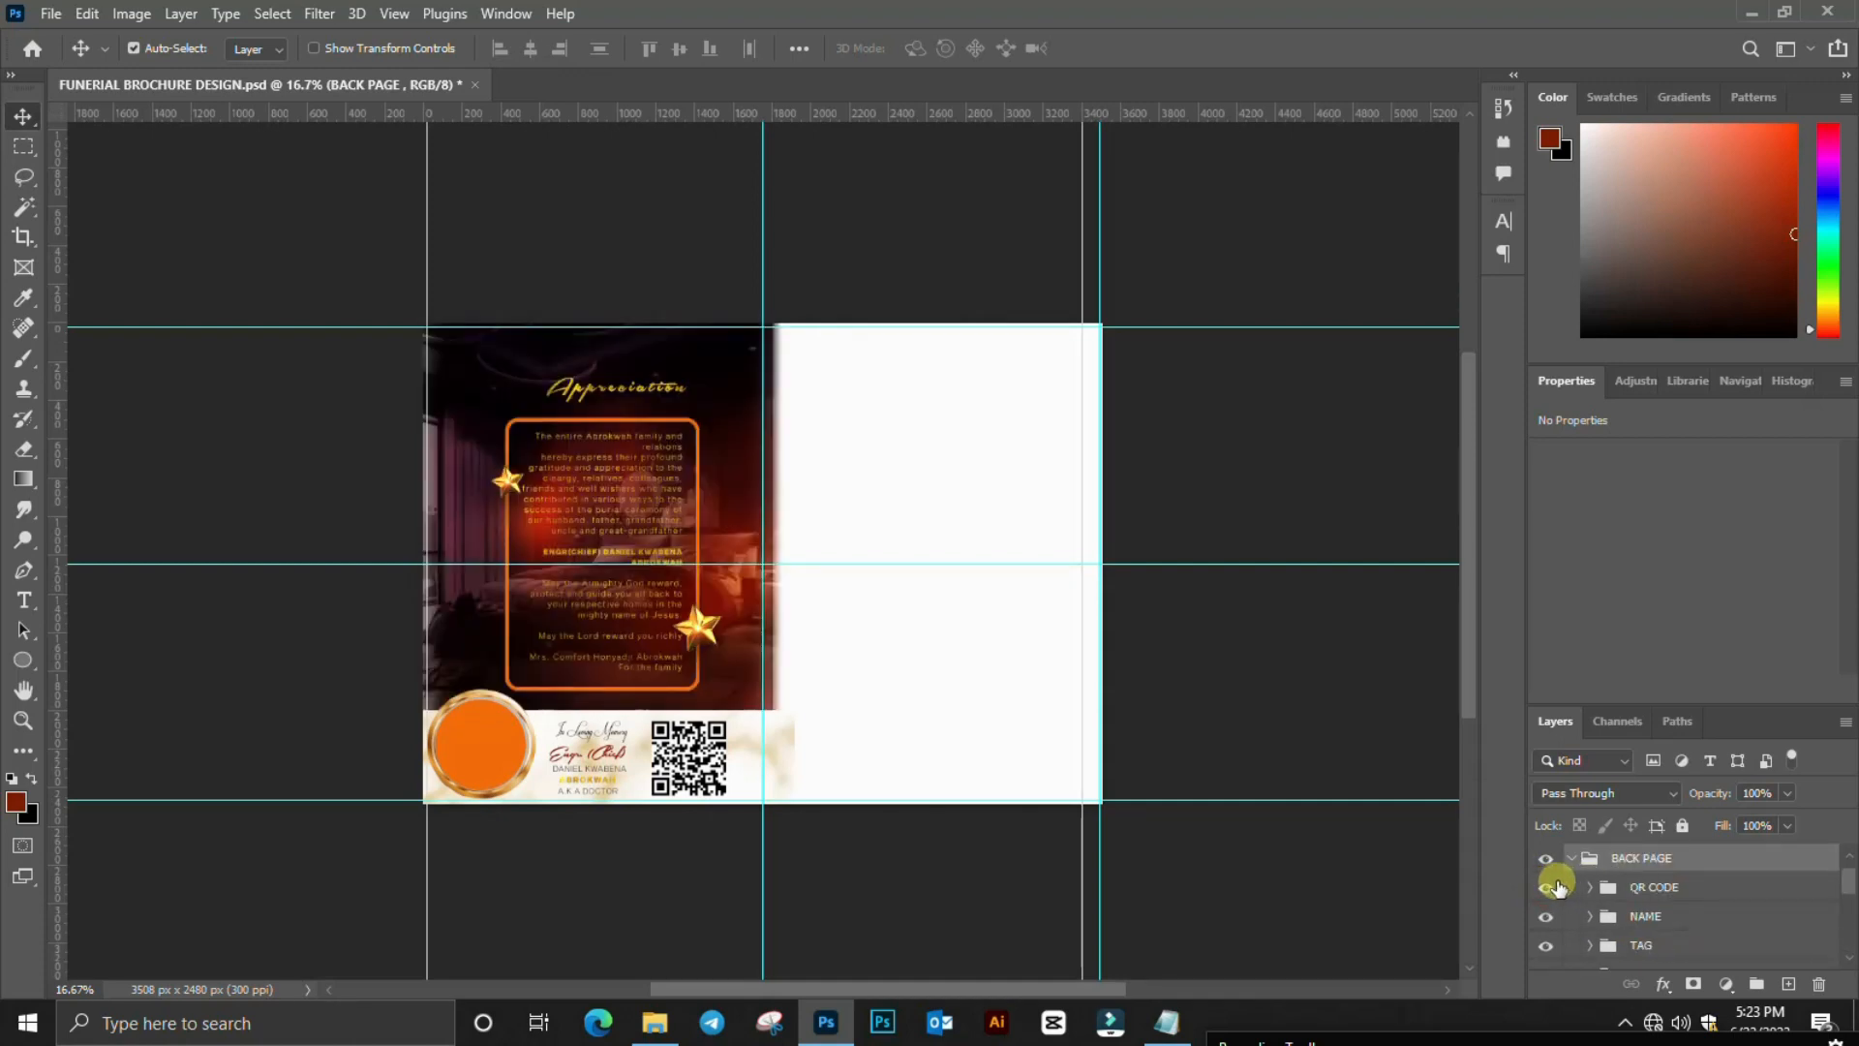
{"action": "left_click", "coordinate": [1547, 887]}
{"action": "left_click", "coordinate": [1546, 887]}
{"action": "left_click", "coordinate": [1639, 887]}
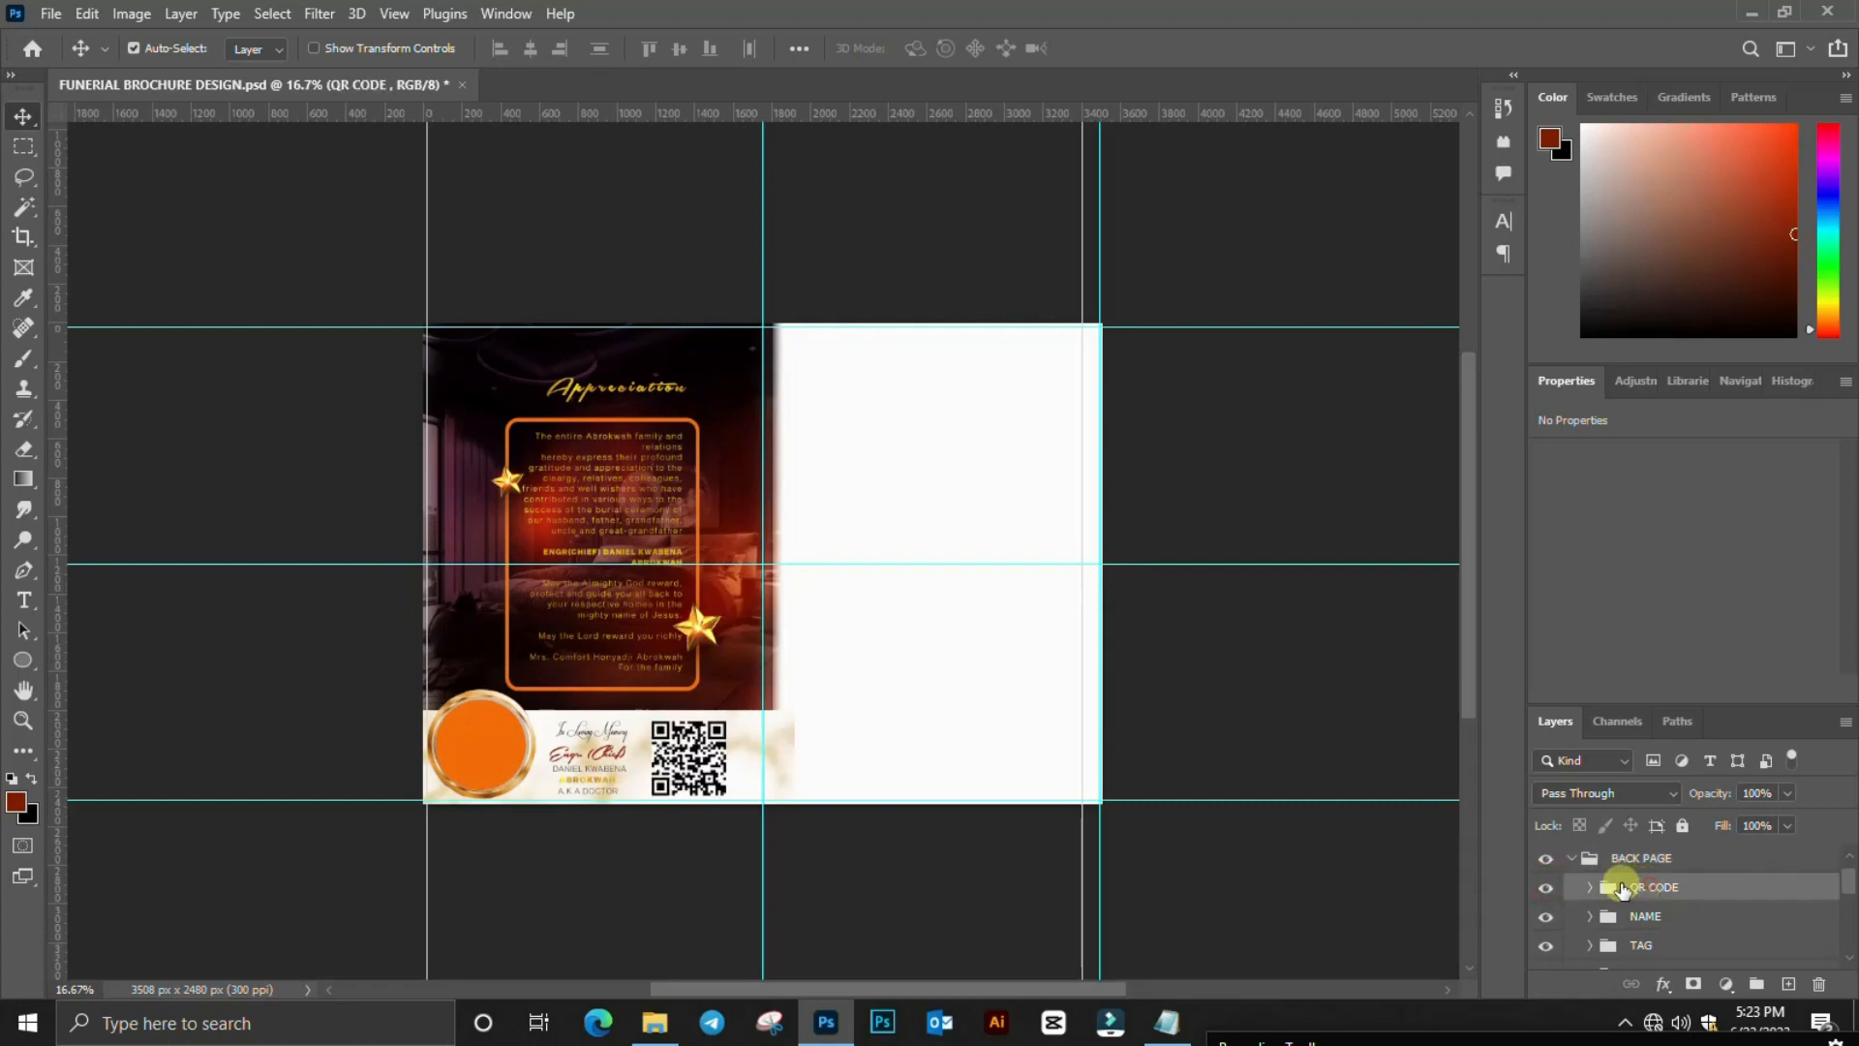
{"action": "left_click", "coordinate": [1547, 888]}
{"action": "left_click", "coordinate": [1548, 888]}
- Toggle the NAME and TAG groups of the back page to inspect their content
{"action": "left_click", "coordinate": [1547, 916]}
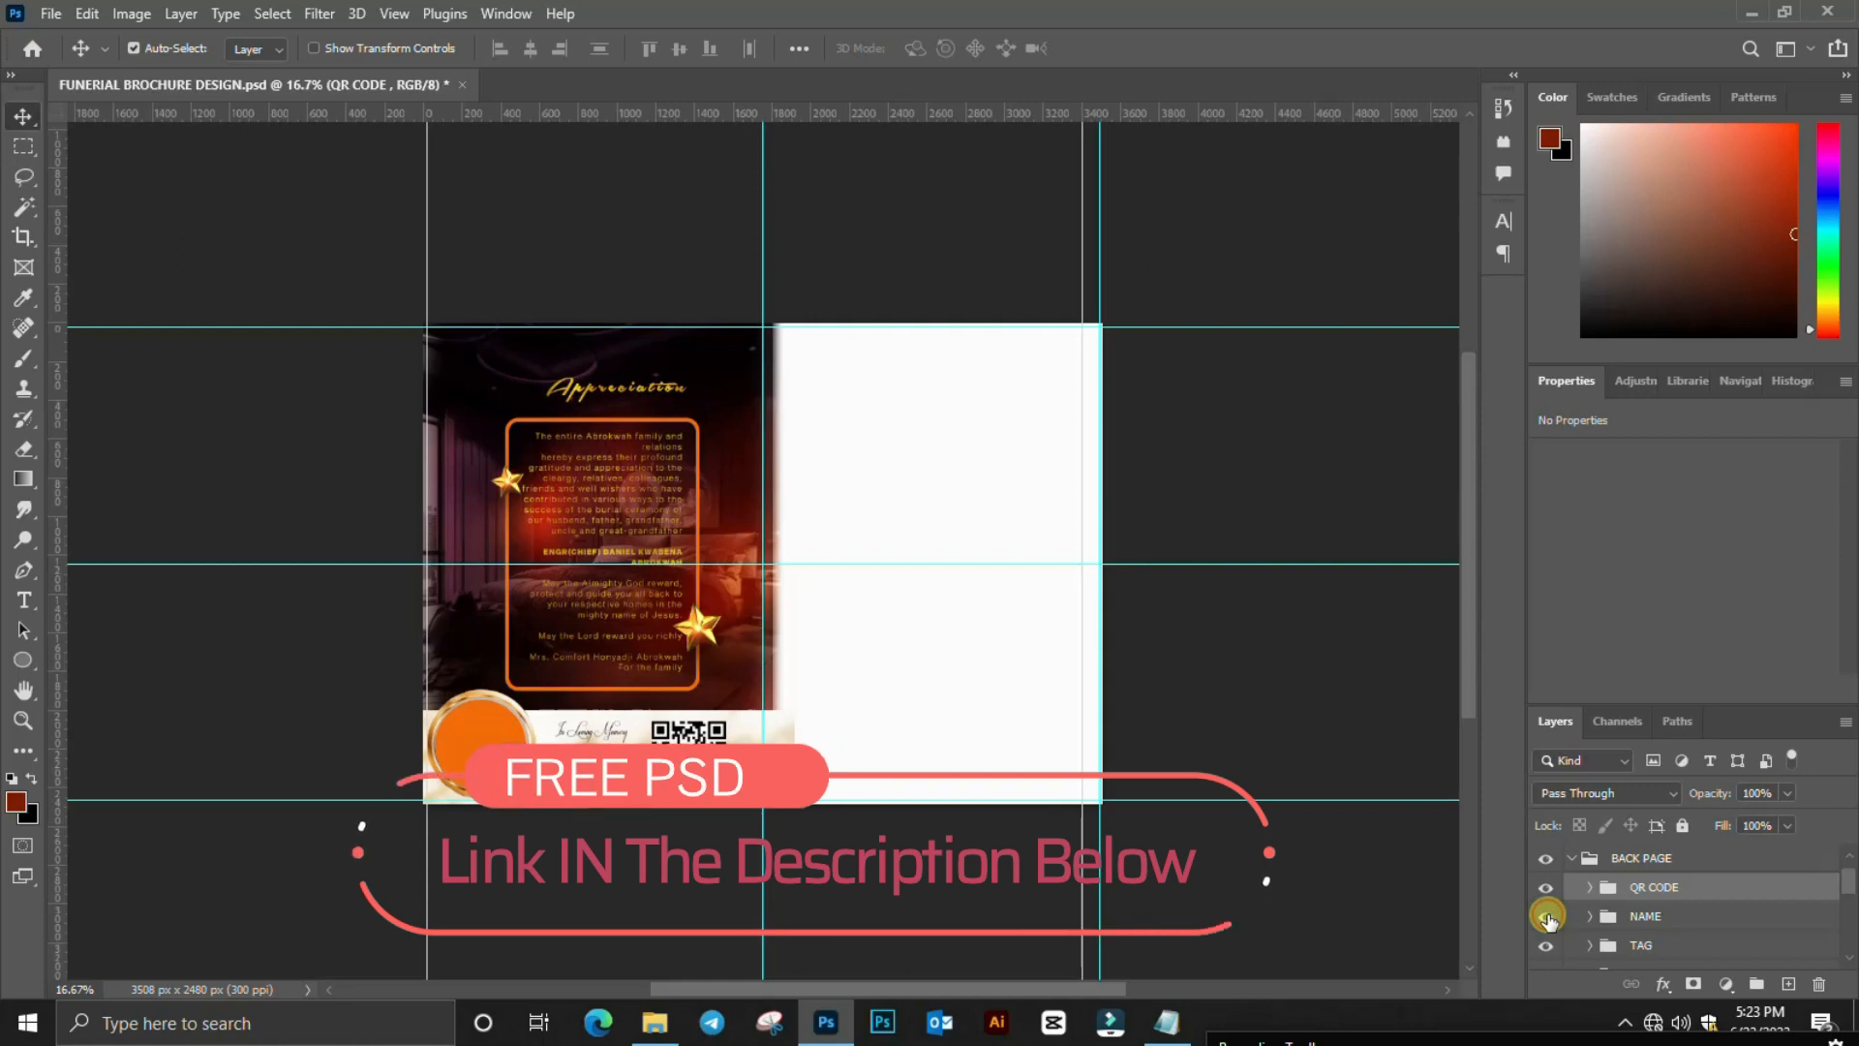
{"action": "left_click", "coordinate": [1542, 946]}
{"action": "left_click", "coordinate": [1544, 946]}
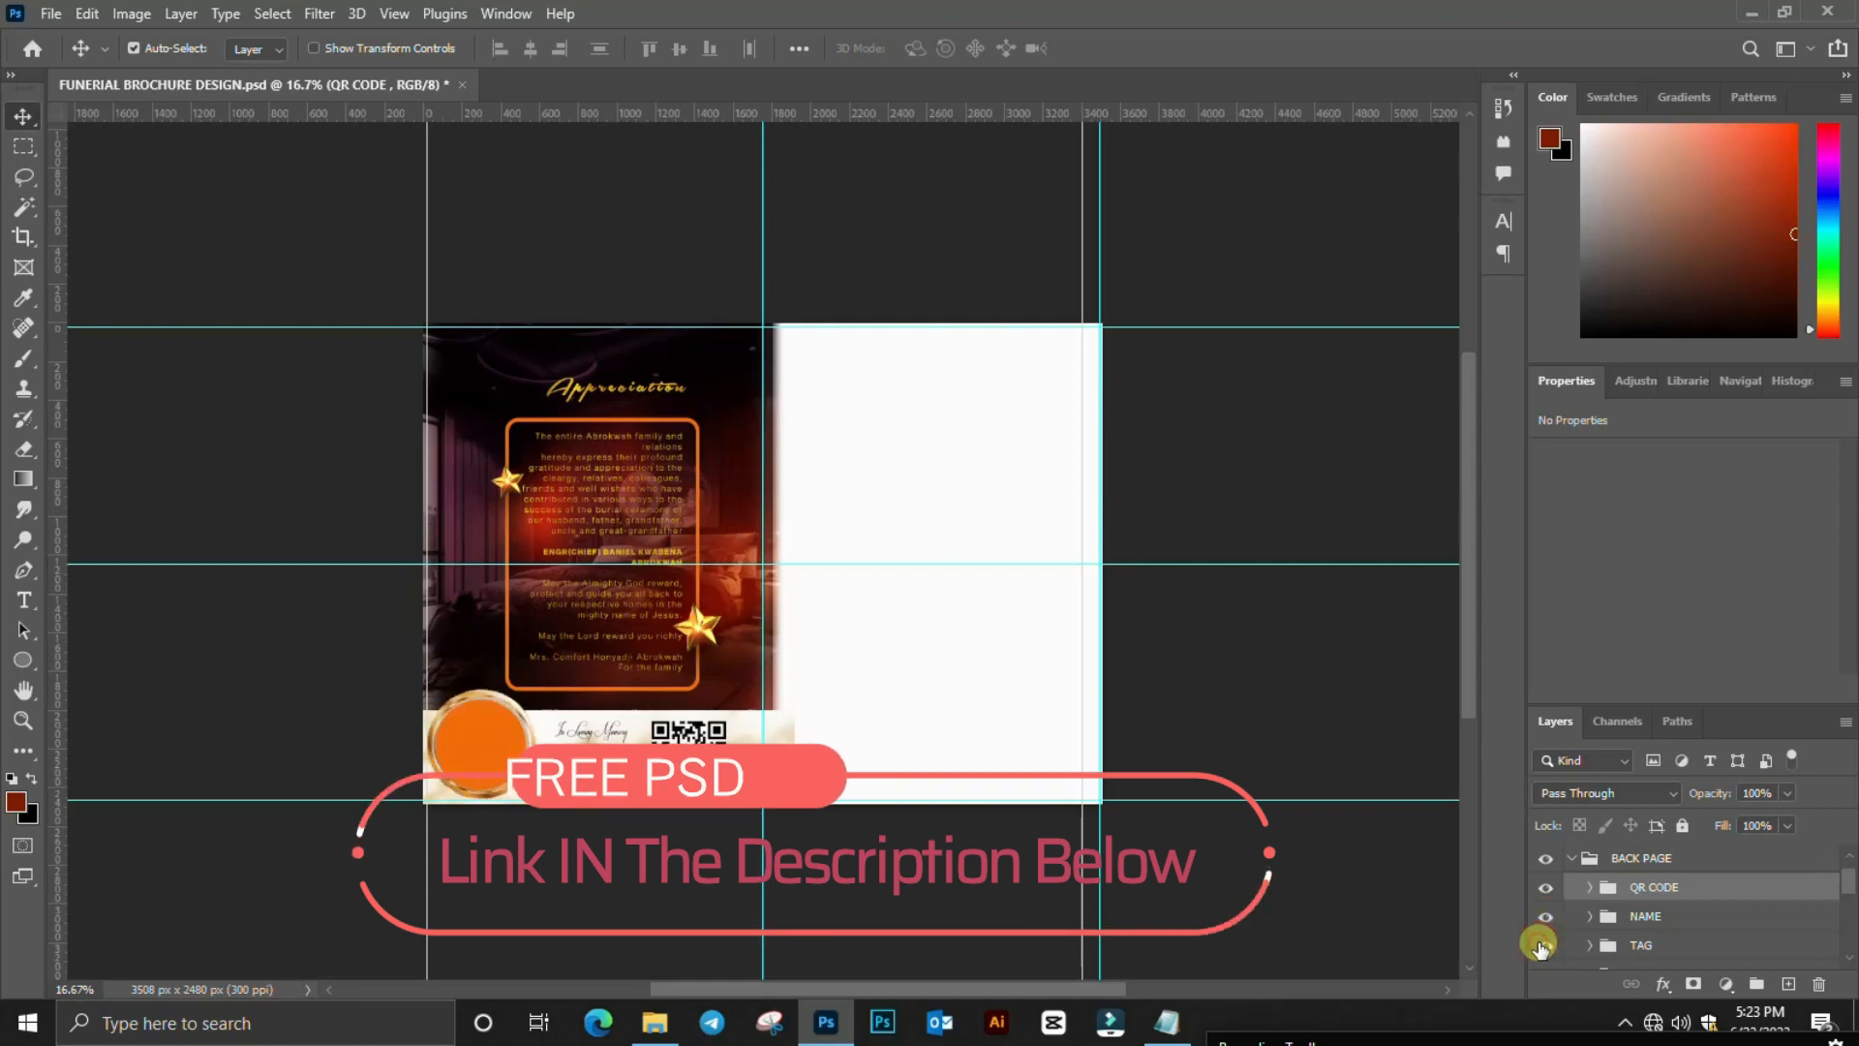
{"action": "left_click", "coordinate": [1548, 946]}
{"action": "left_click", "coordinate": [1548, 946]}
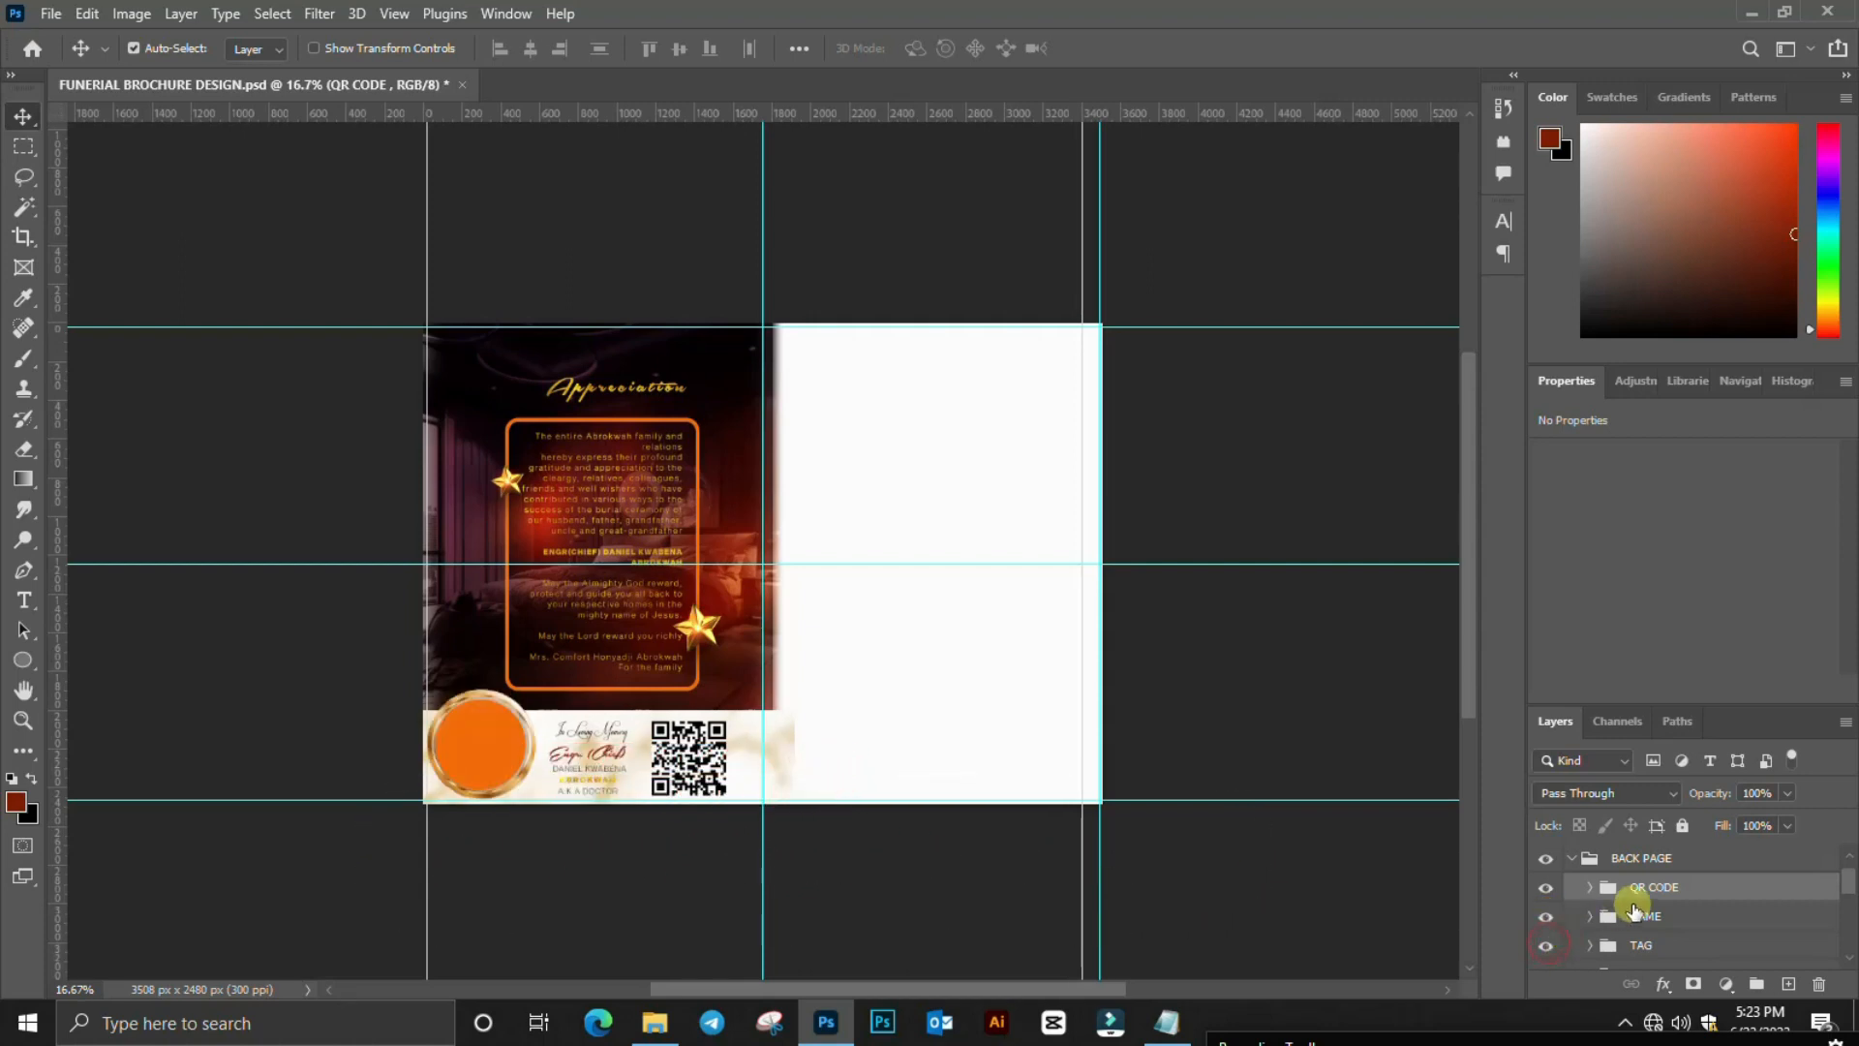
- Toggle the SHAPES group below TAG off and on to inspect the white strip along the back page's lower edge
{"action": "scroll", "coordinate": [1635, 906], "scroll_direction": "down", "scroll_amount": 1}
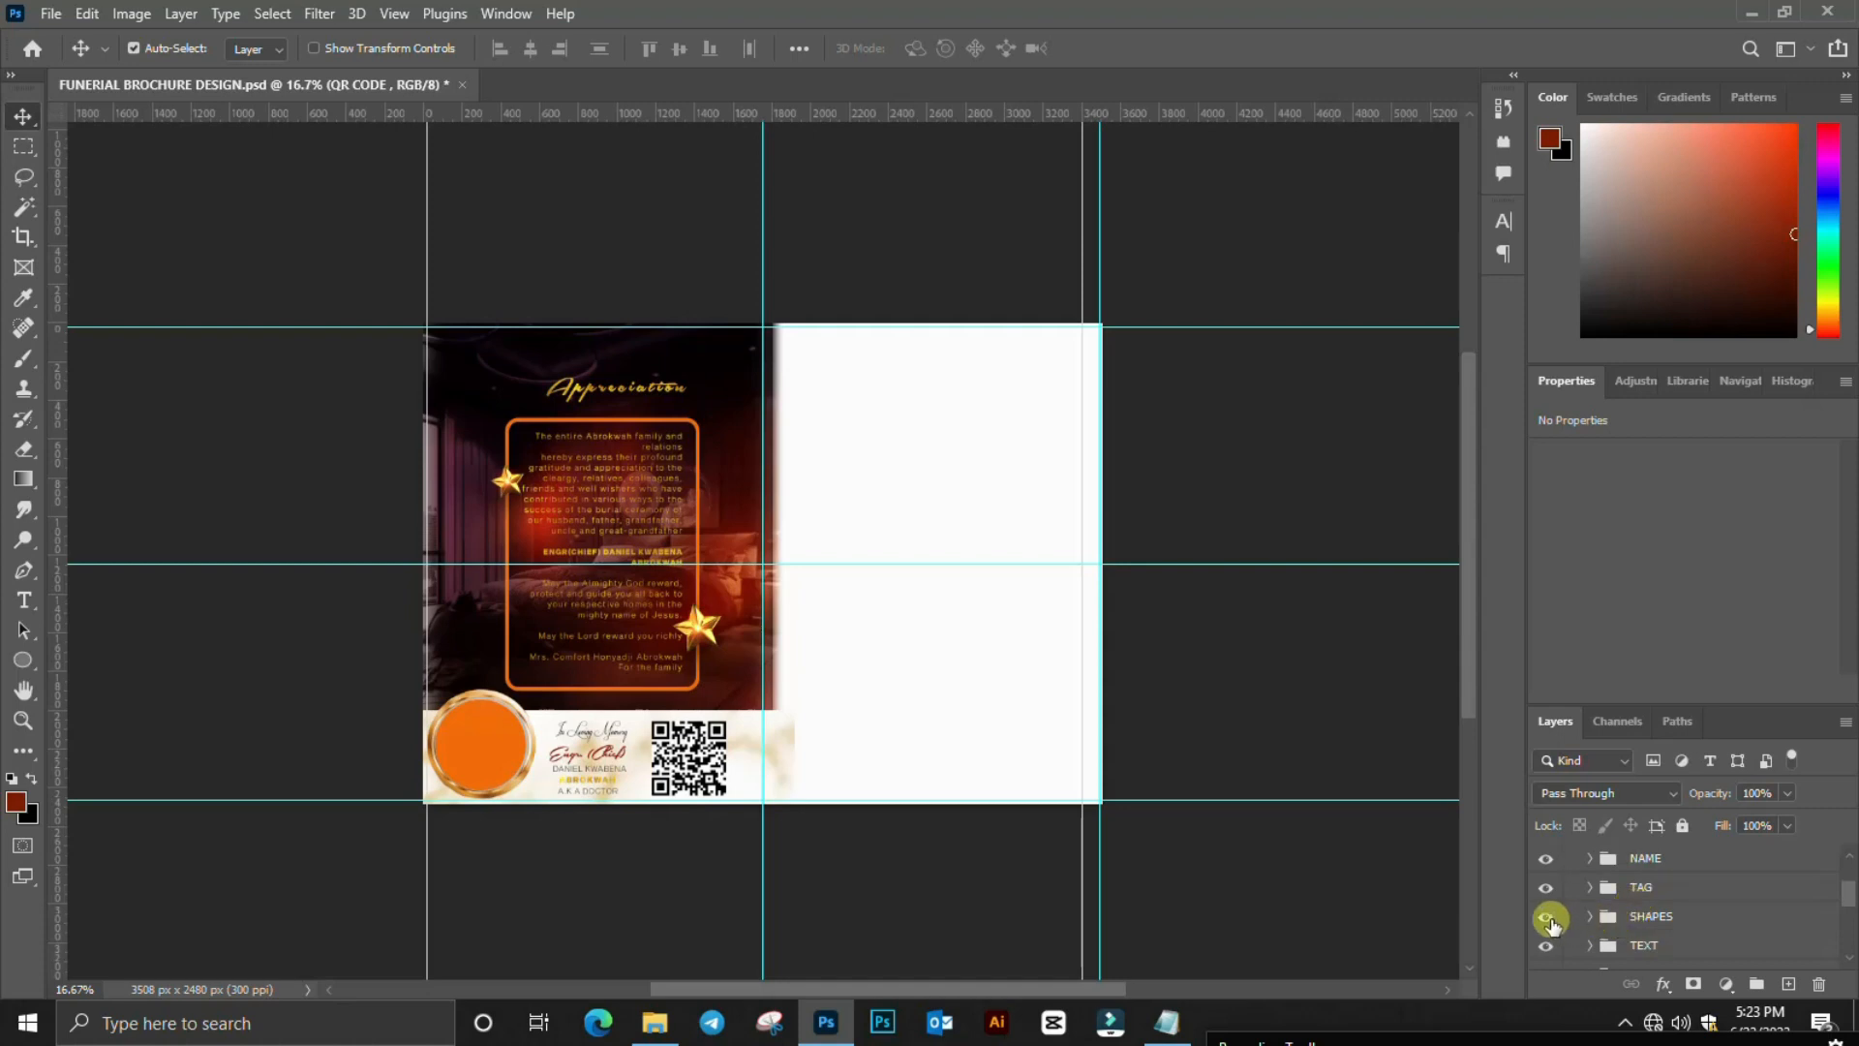
{"action": "left_click", "coordinate": [1549, 918]}
{"action": "left_click", "coordinate": [1548, 917]}
{"action": "left_click", "coordinate": [1548, 918]}
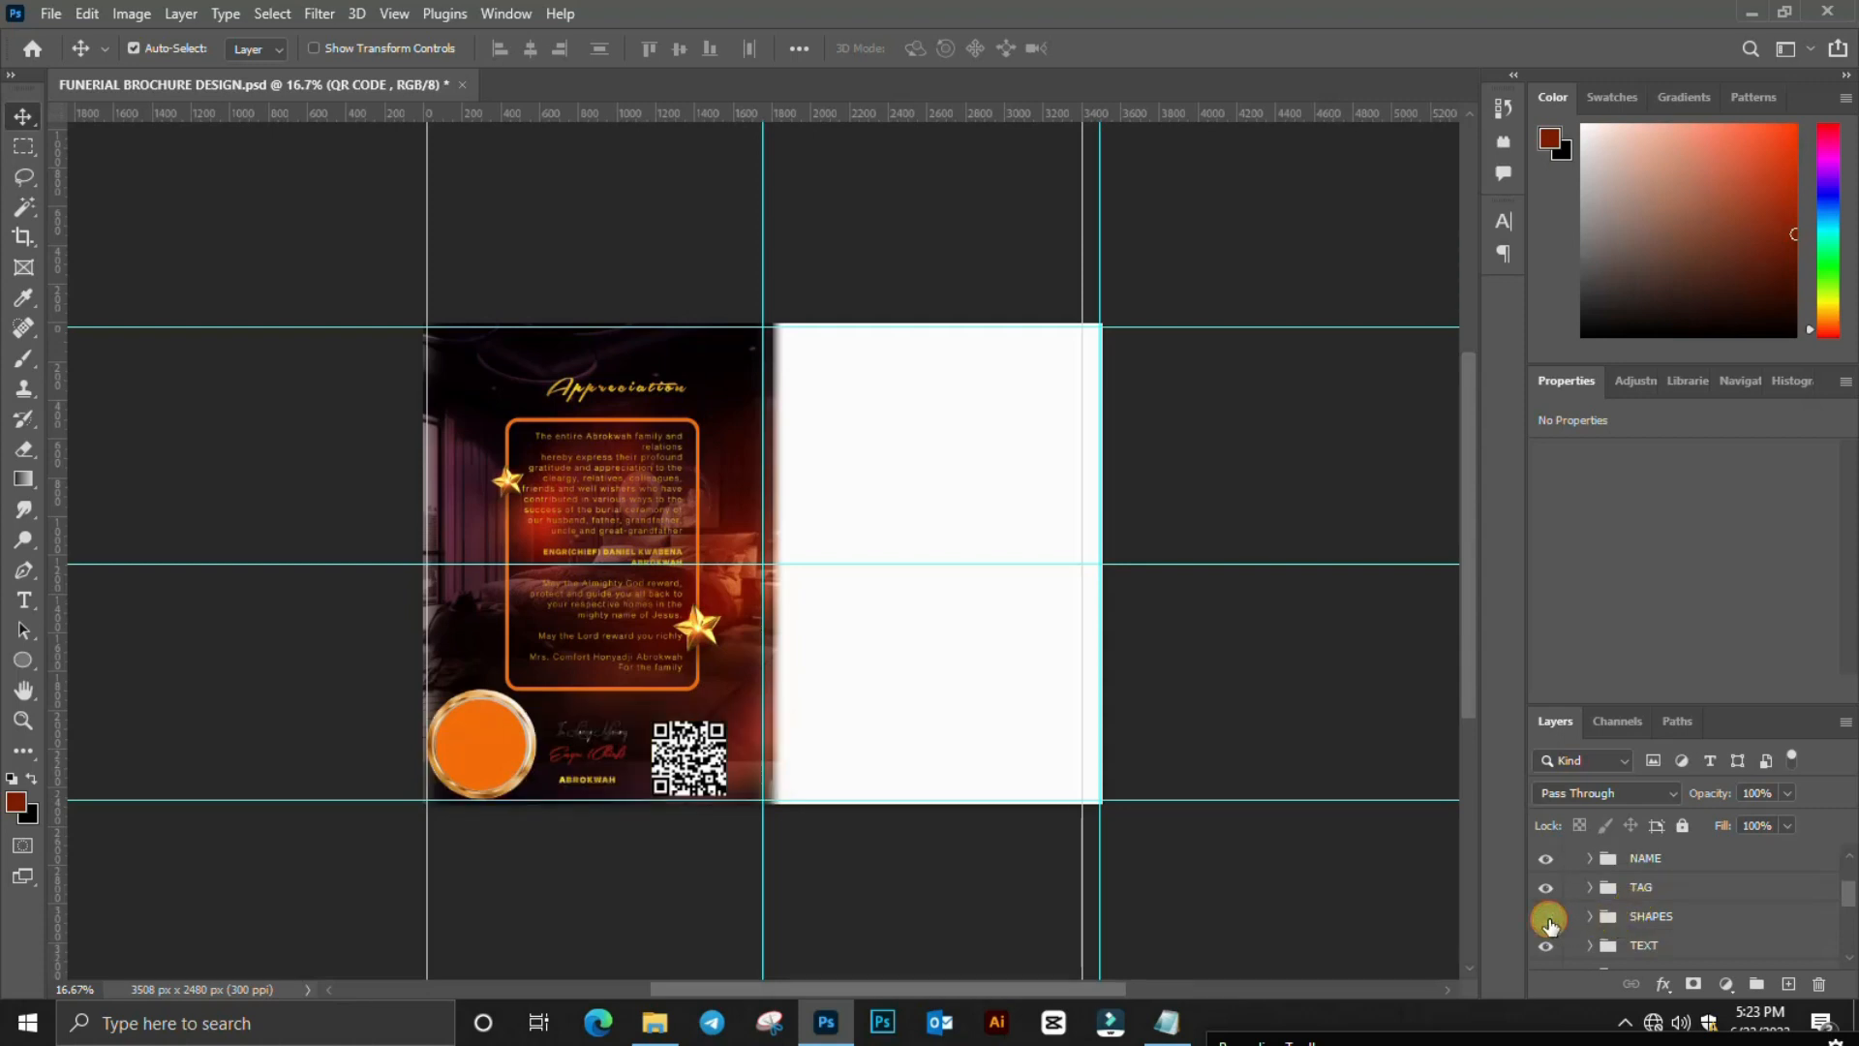
{"action": "left_click", "coordinate": [1548, 918]}
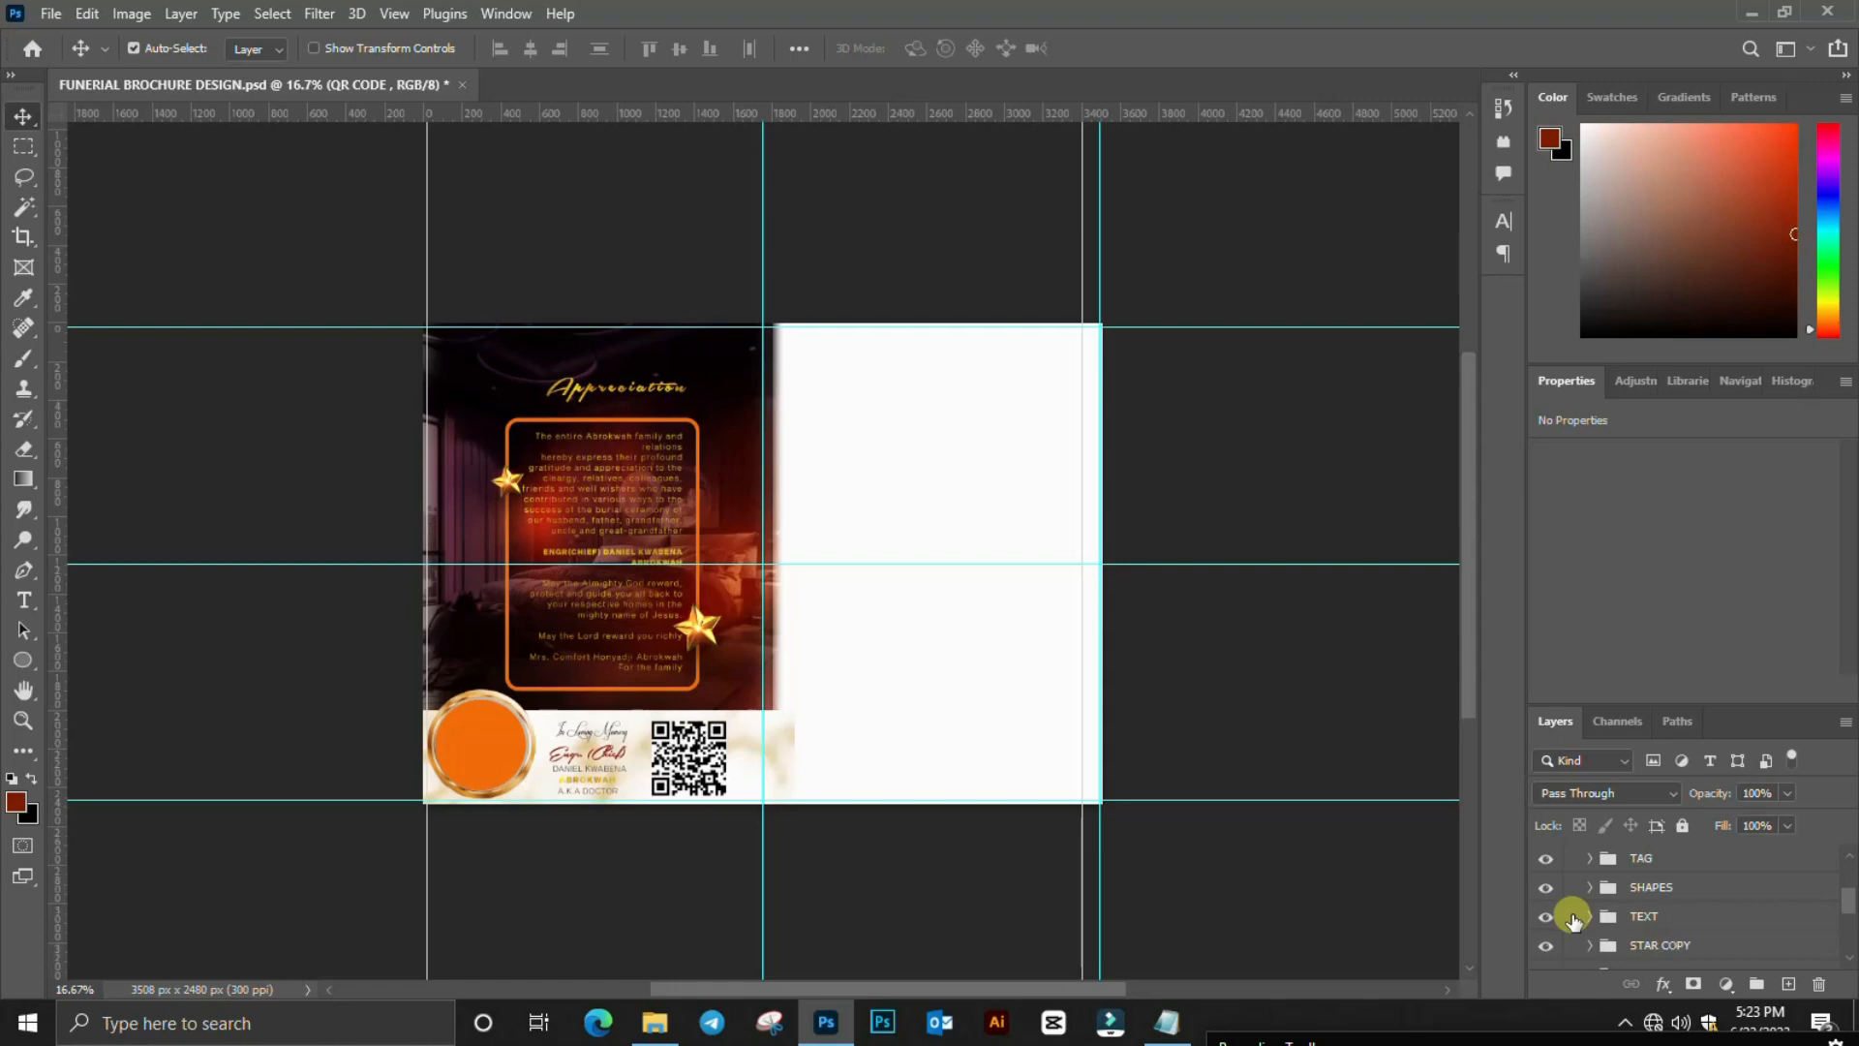
- Toggle the TEXT group off and on to inspect the appreciation message, and select the group
{"action": "left_click", "coordinate": [1547, 918]}
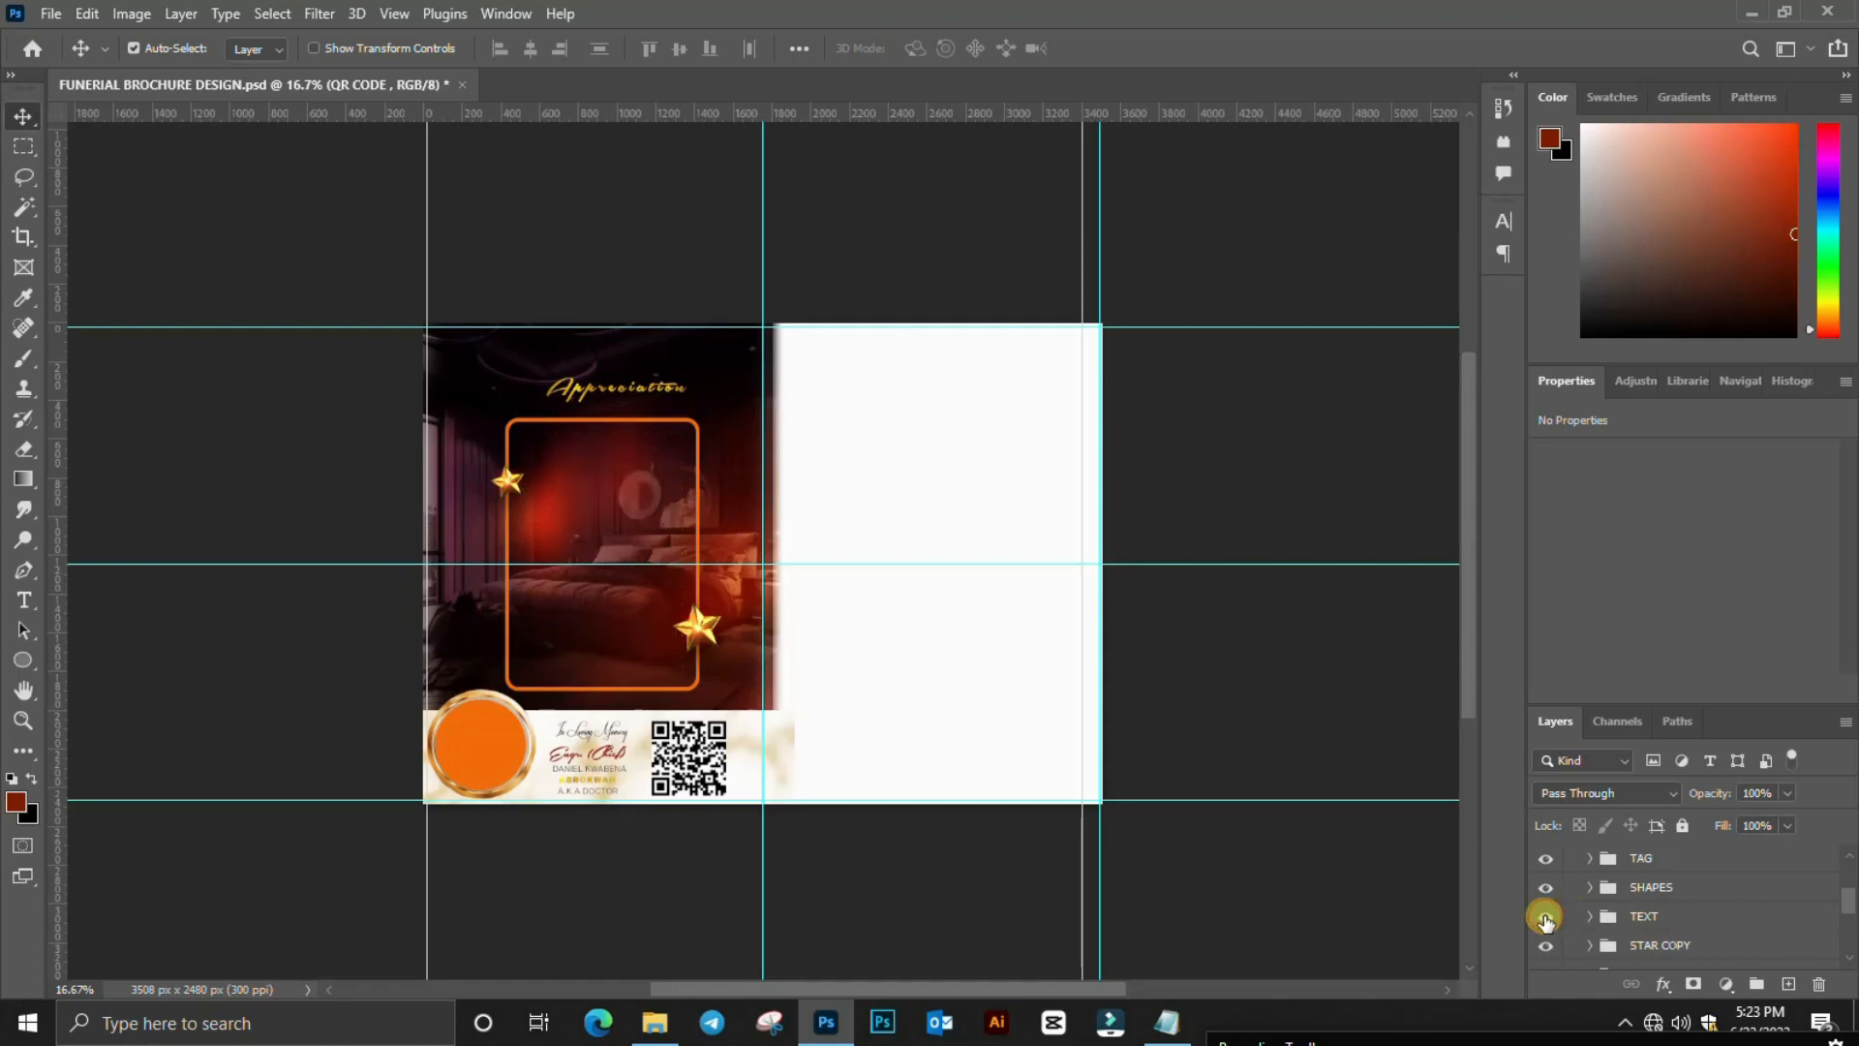
{"action": "left_click", "coordinate": [1547, 918]}
{"action": "left_click", "coordinate": [1632, 919]}
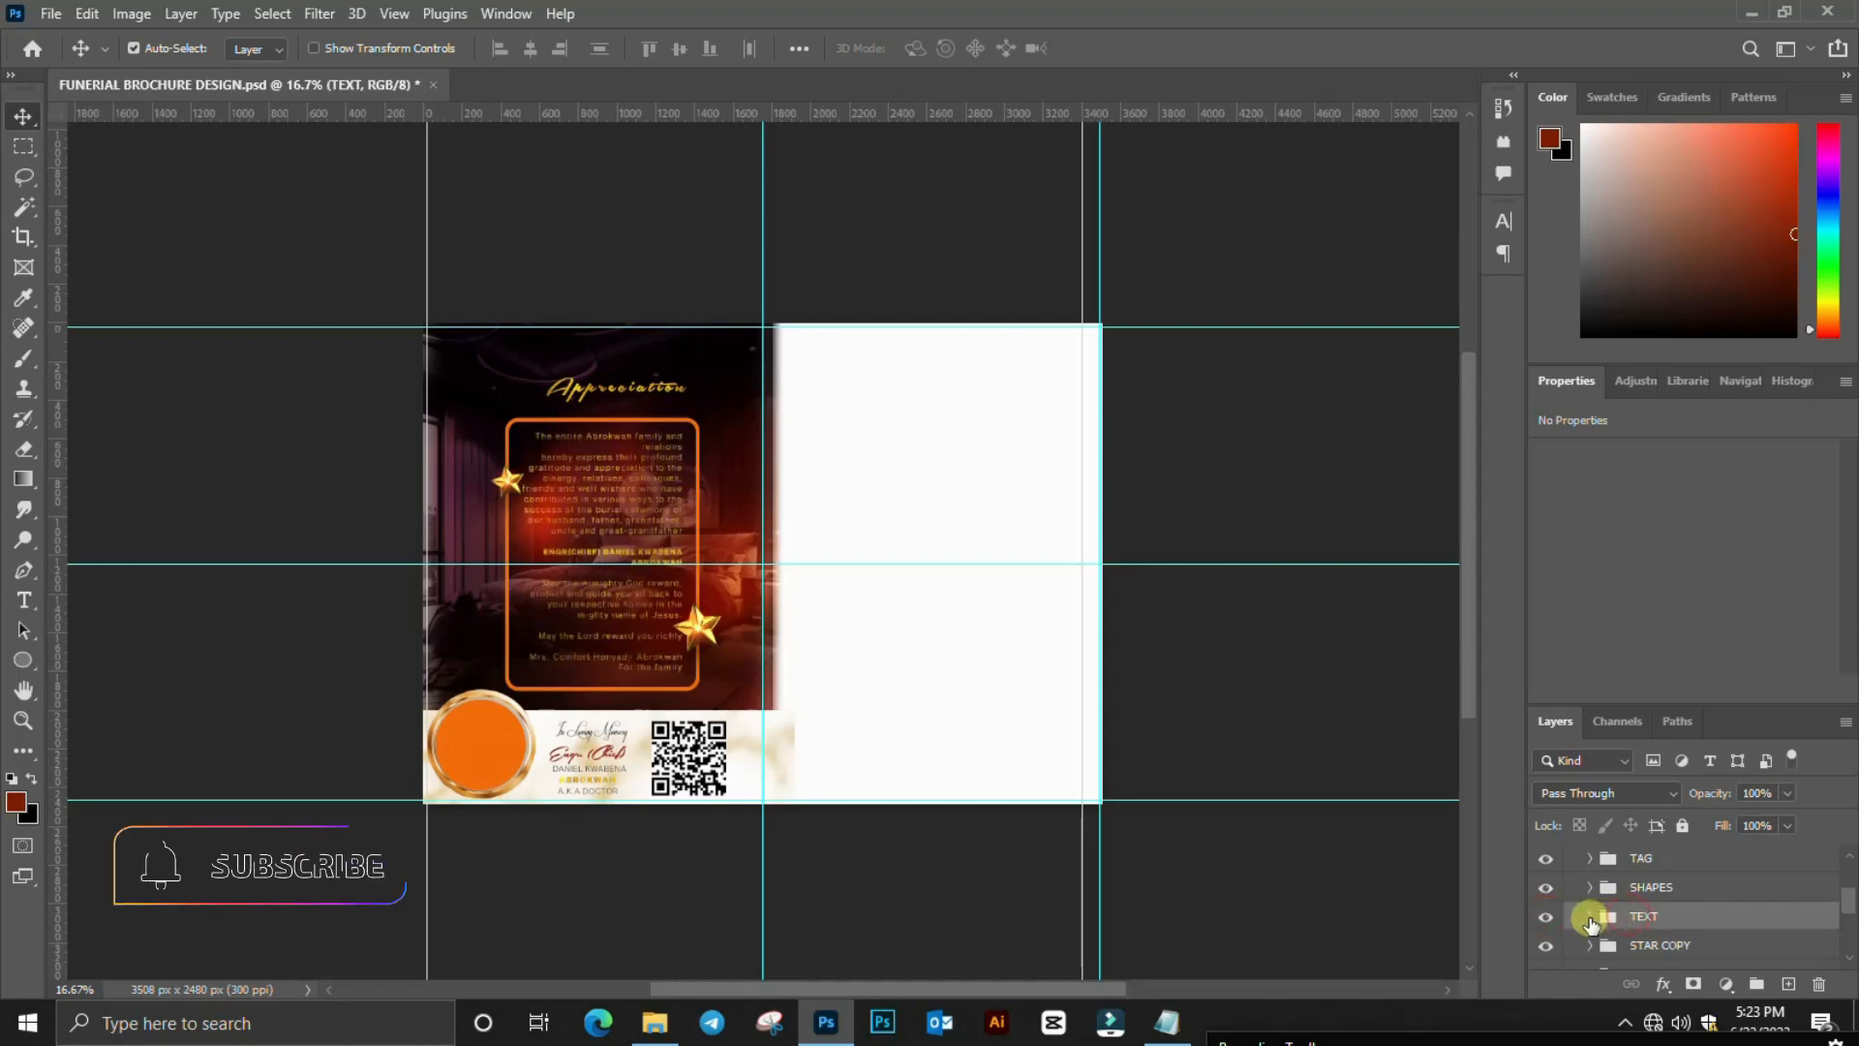
- Expand the TEXT group, open the appreciation paragraph for editing with its text selected to check its font, and return to the Move tool
{"action": "left_click", "coordinate": [1590, 917]}
{"action": "scroll", "coordinate": [1632, 920], "scroll_direction": "down", "scroll_amount": 3}
{"action": "left_click", "coordinate": [1624, 881]}
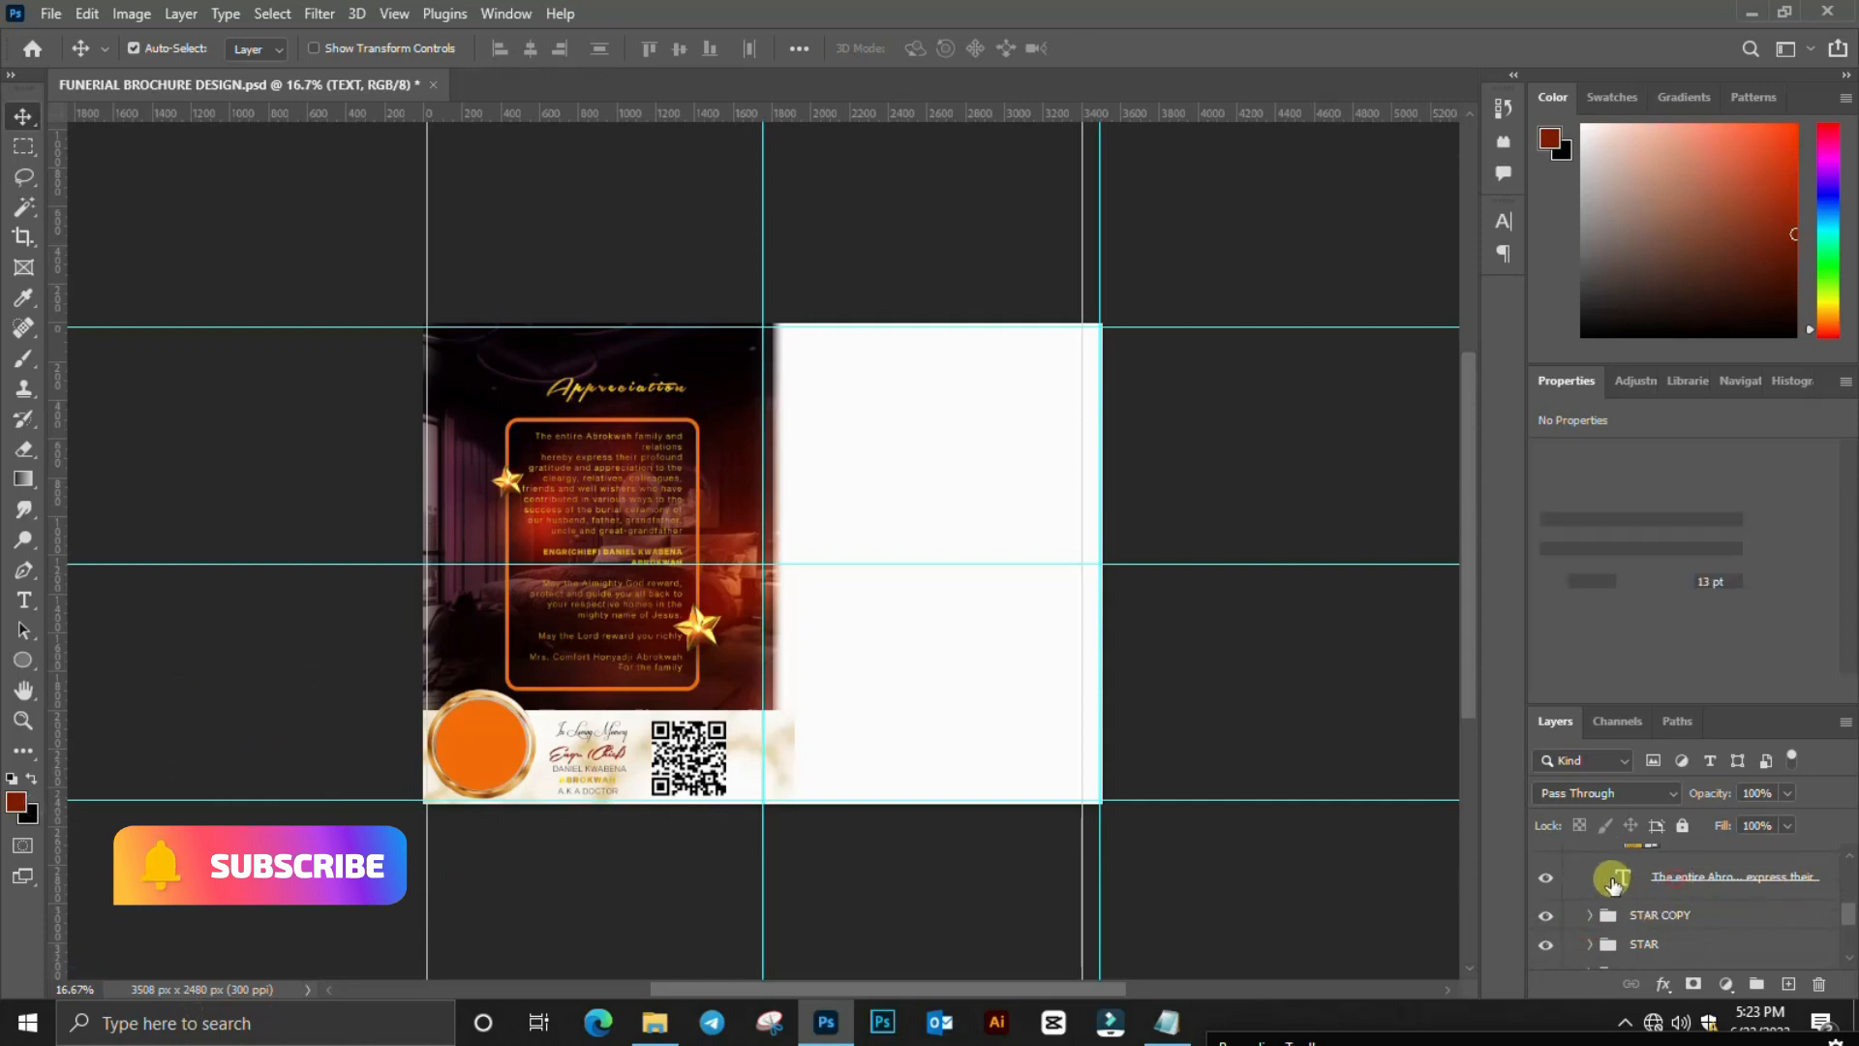
{"action": "double_click", "coordinate": [1616, 881]}
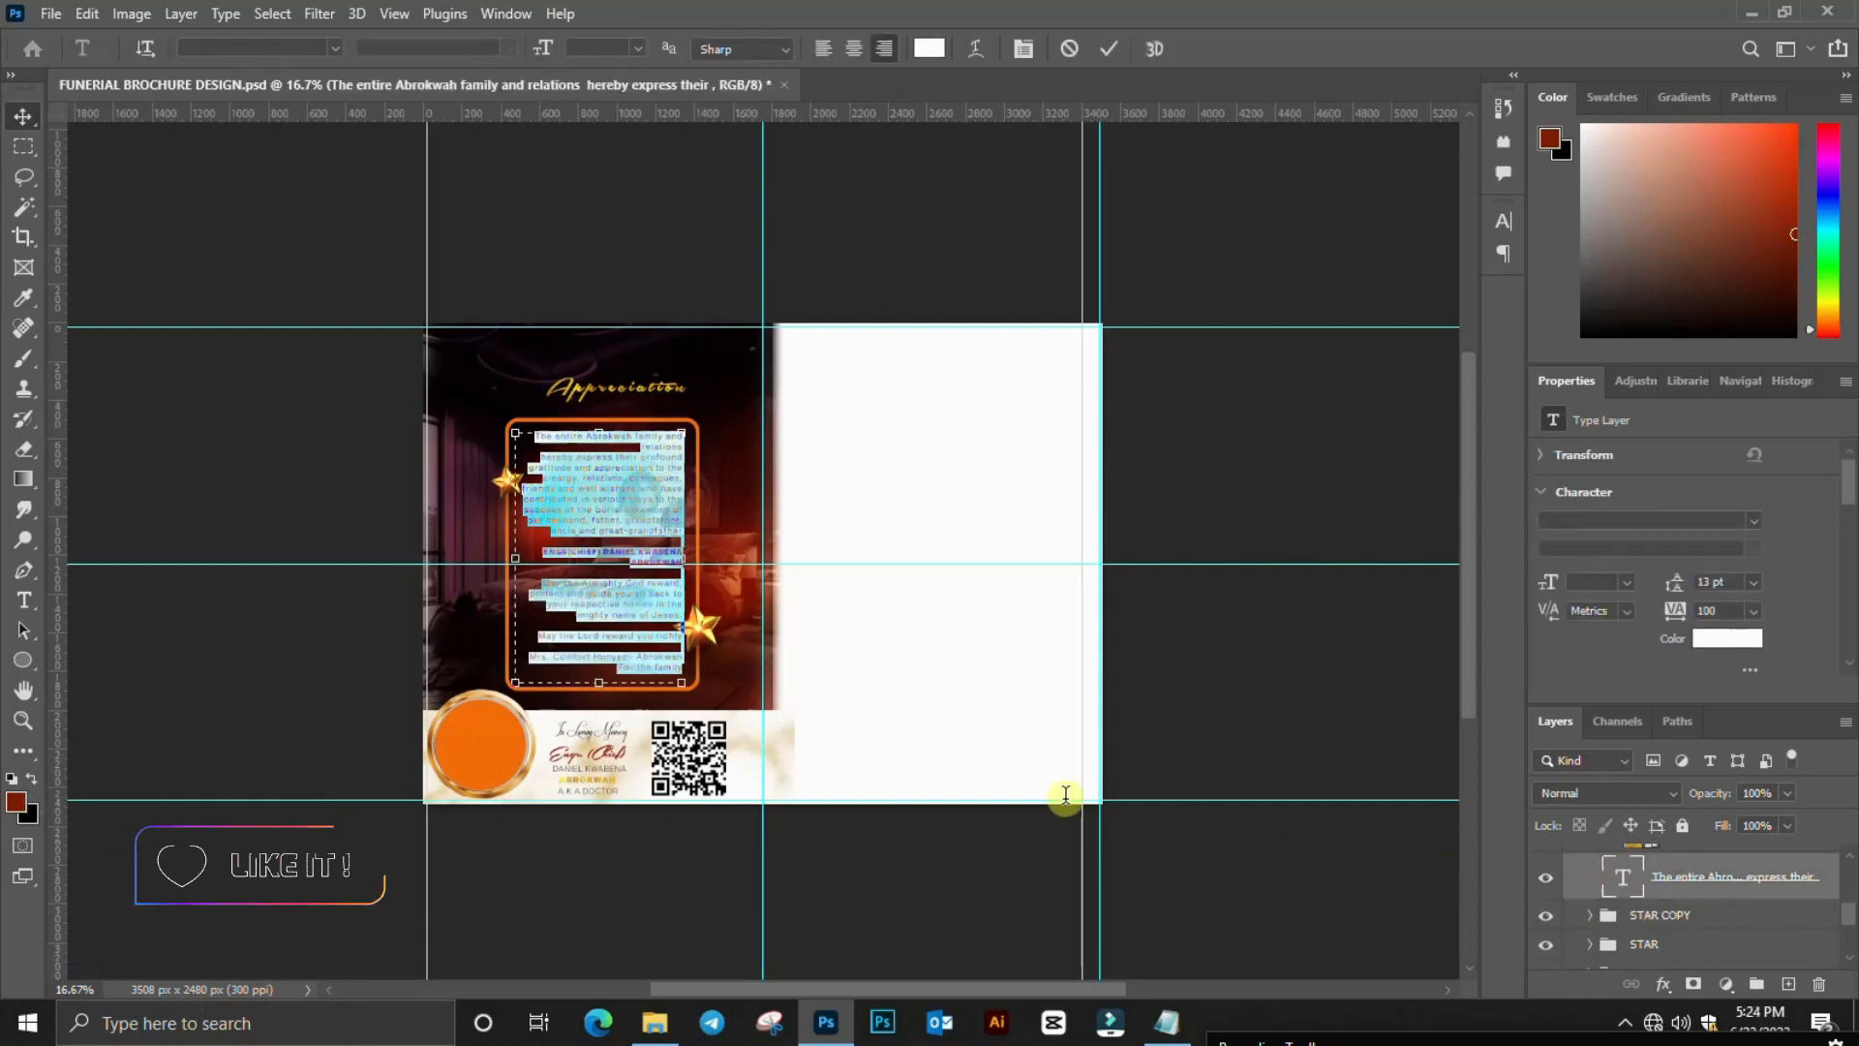
{"action": "left_click", "coordinate": [668, 656]}
{"action": "left_click_drag", "start_coordinate": [668, 656], "coordinate": [527, 406]}
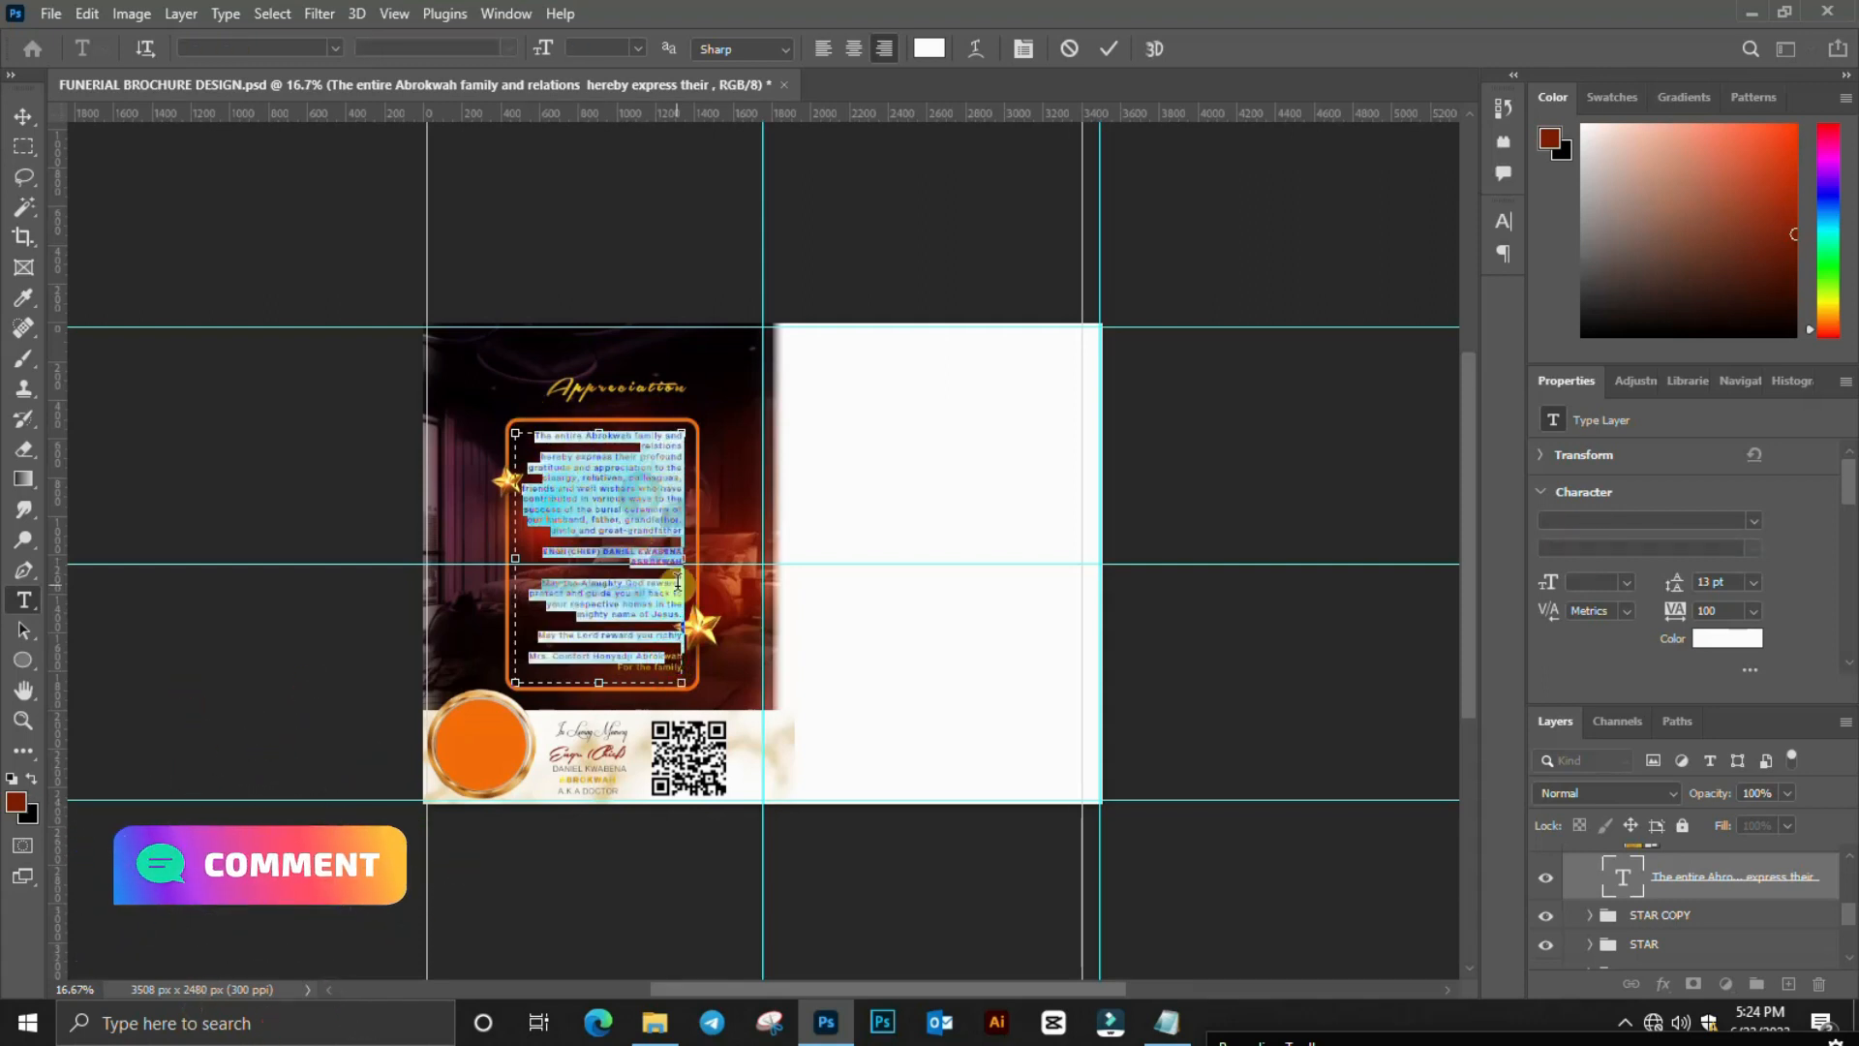
{"action": "left_click", "coordinate": [708, 608]}
{"action": "key", "text": "v"}
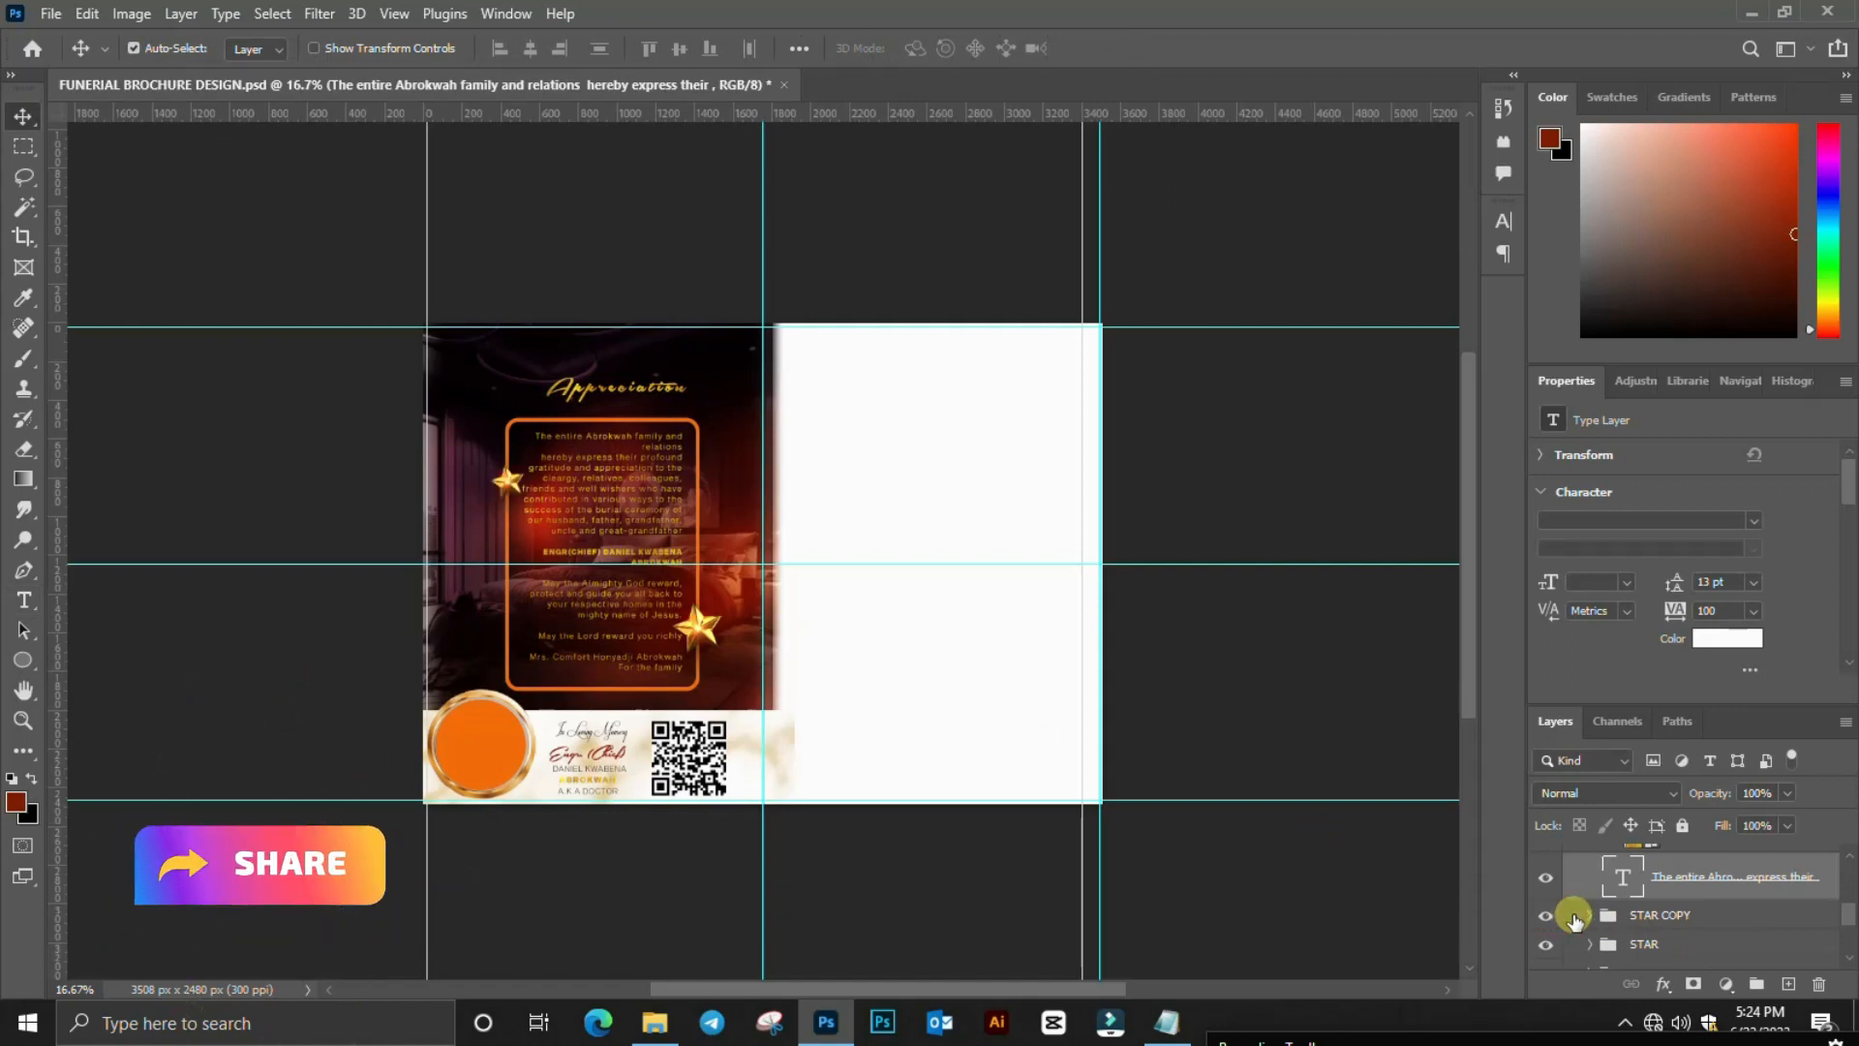
- Toggle the STAR group and the SHAPES group below it off and on to inspect the star and frame
{"action": "left_click", "coordinate": [1546, 947]}
{"action": "left_click", "coordinate": [1546, 947]}
{"action": "scroll", "coordinate": [1627, 944], "scroll_direction": "down", "scroll_amount": 1}
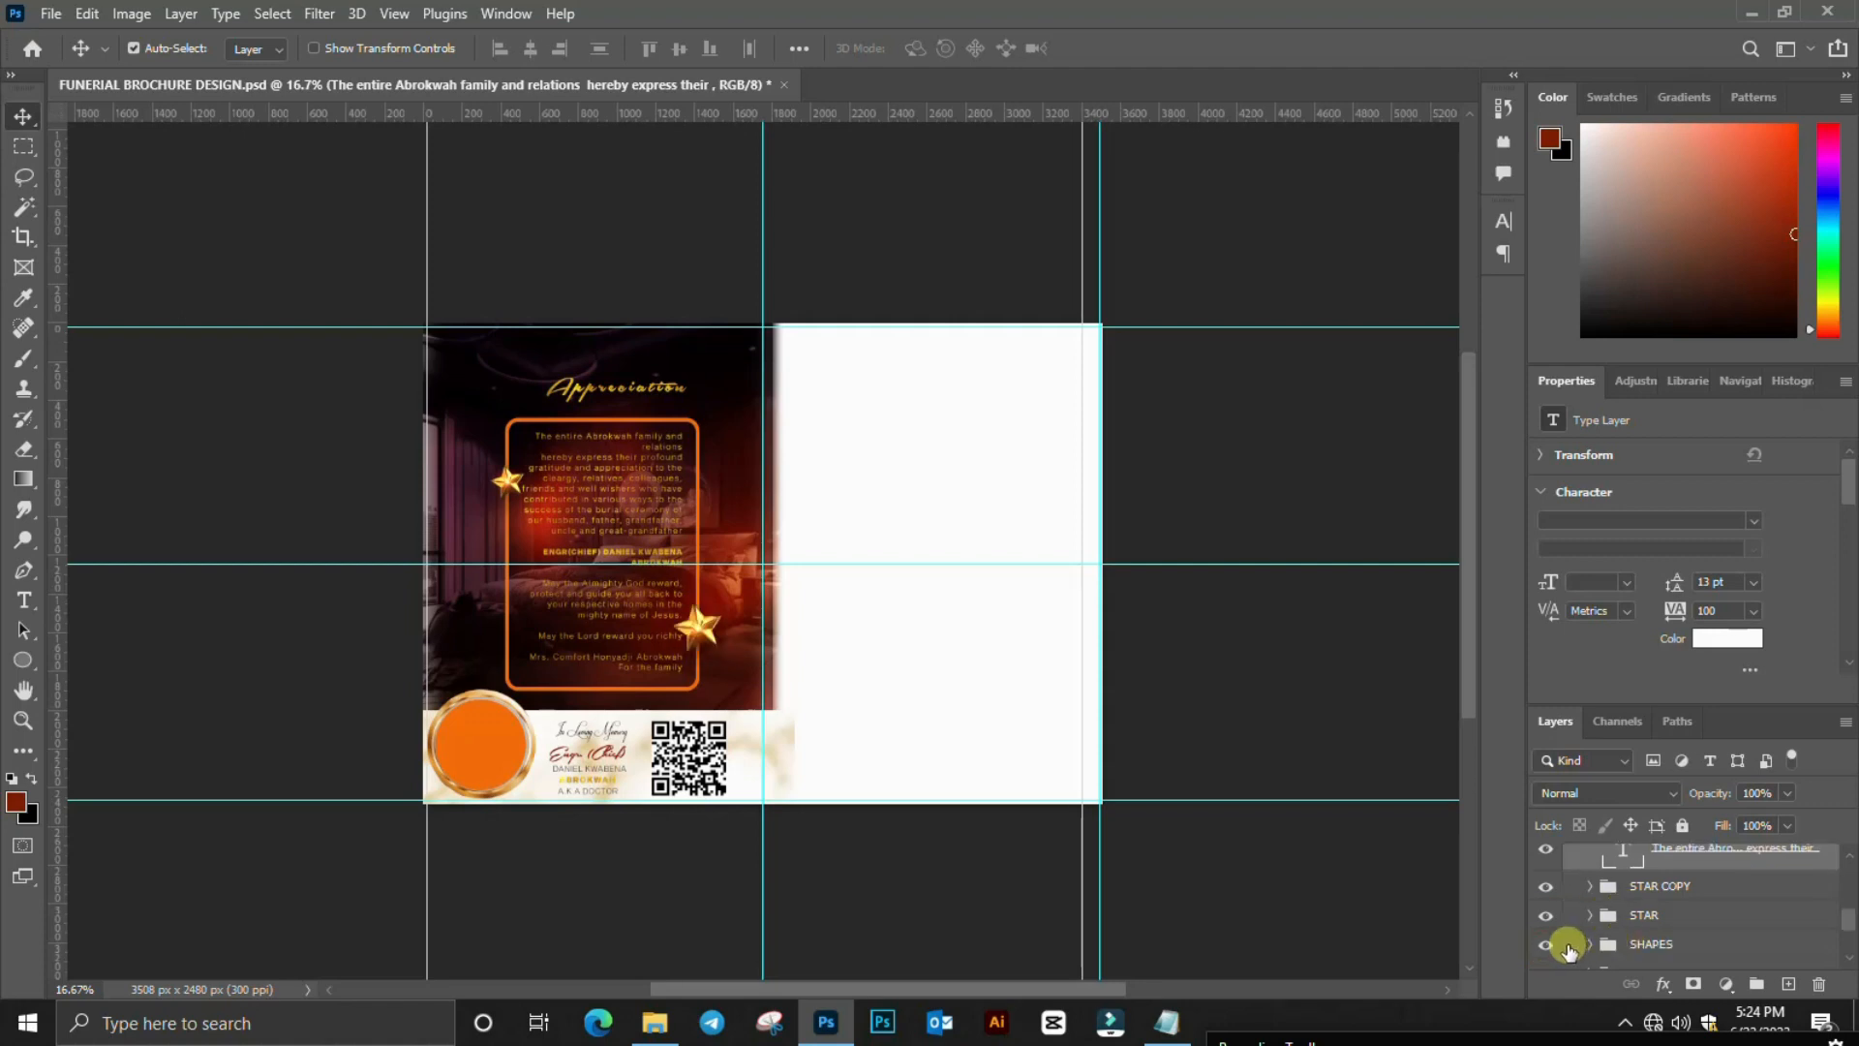
{"action": "left_click", "coordinate": [1596, 947]}
{"action": "left_click", "coordinate": [1545, 945]}
{"action": "left_click", "coordinate": [1545, 945]}
- Toggle and expand the APPRICIATION group, and inspect the font of its "Appreciation" heading layer
{"action": "scroll", "coordinate": [1663, 941], "scroll_direction": "down", "scroll_amount": 1}
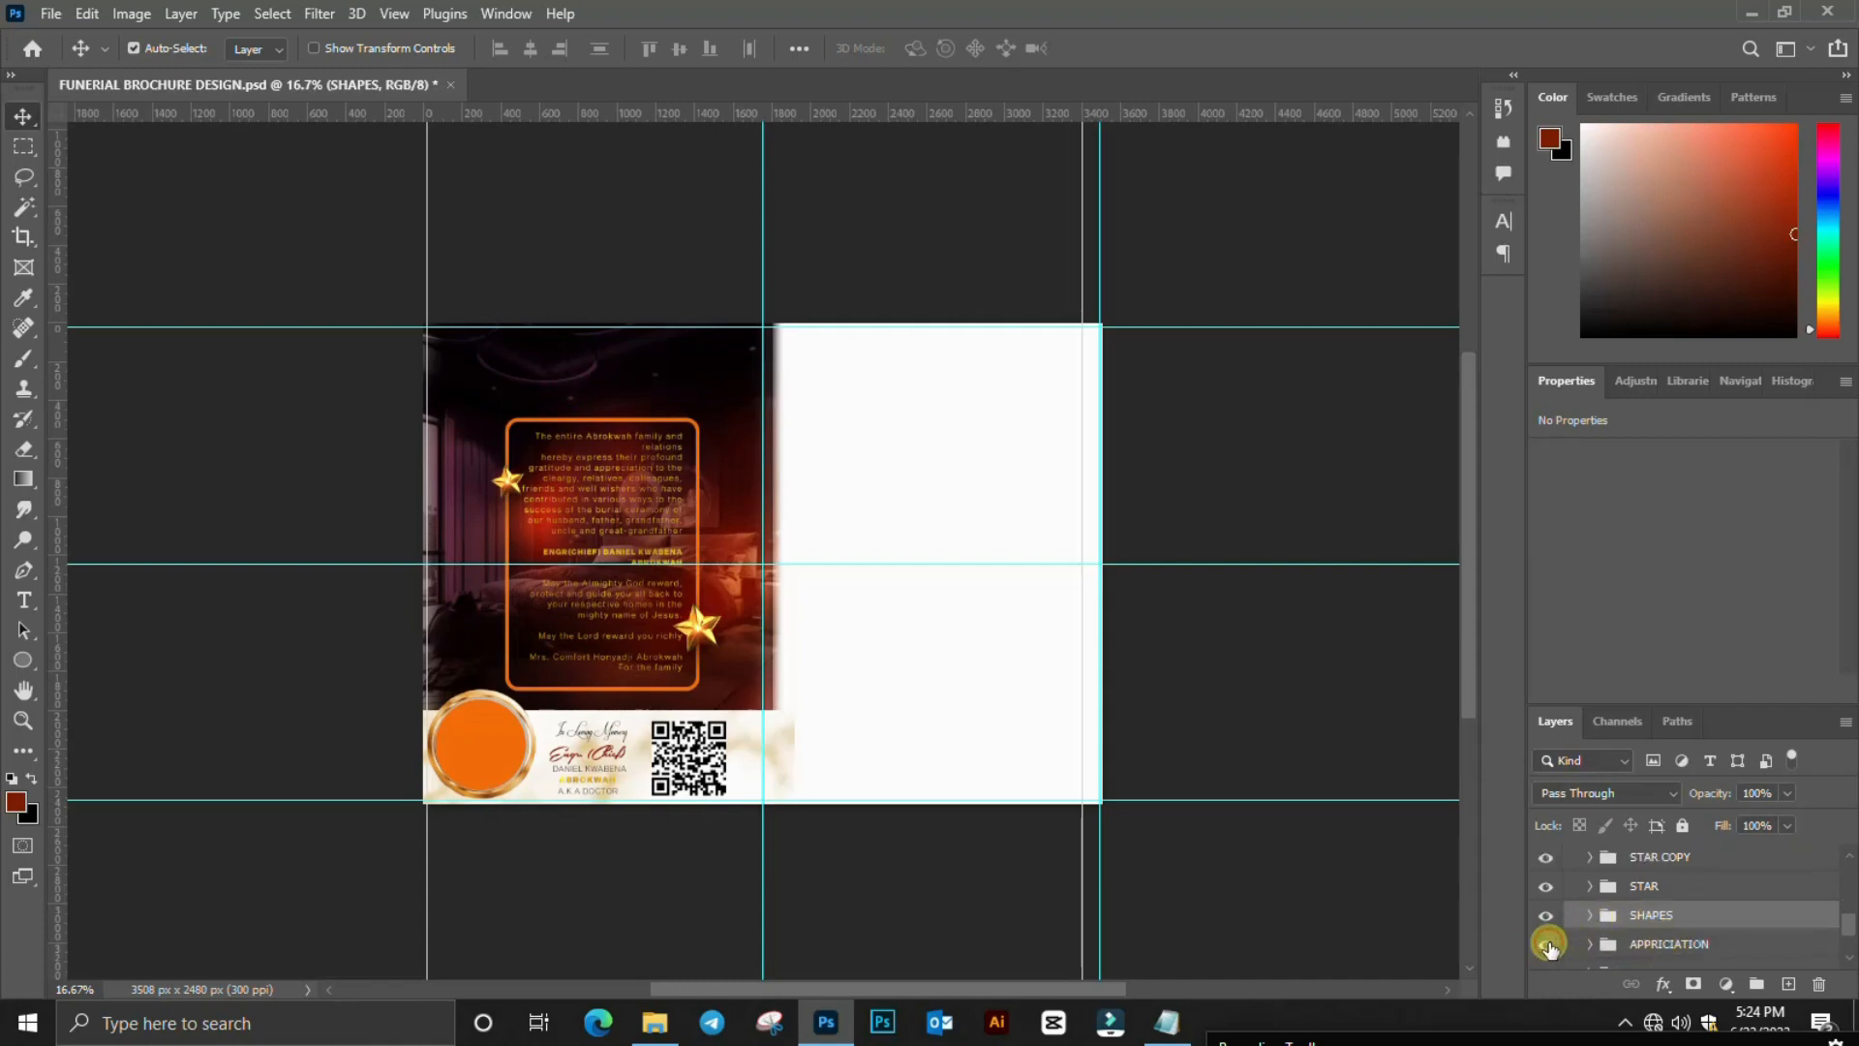
{"action": "left_click", "coordinate": [1547, 945]}
{"action": "left_click", "coordinate": [1598, 945]}
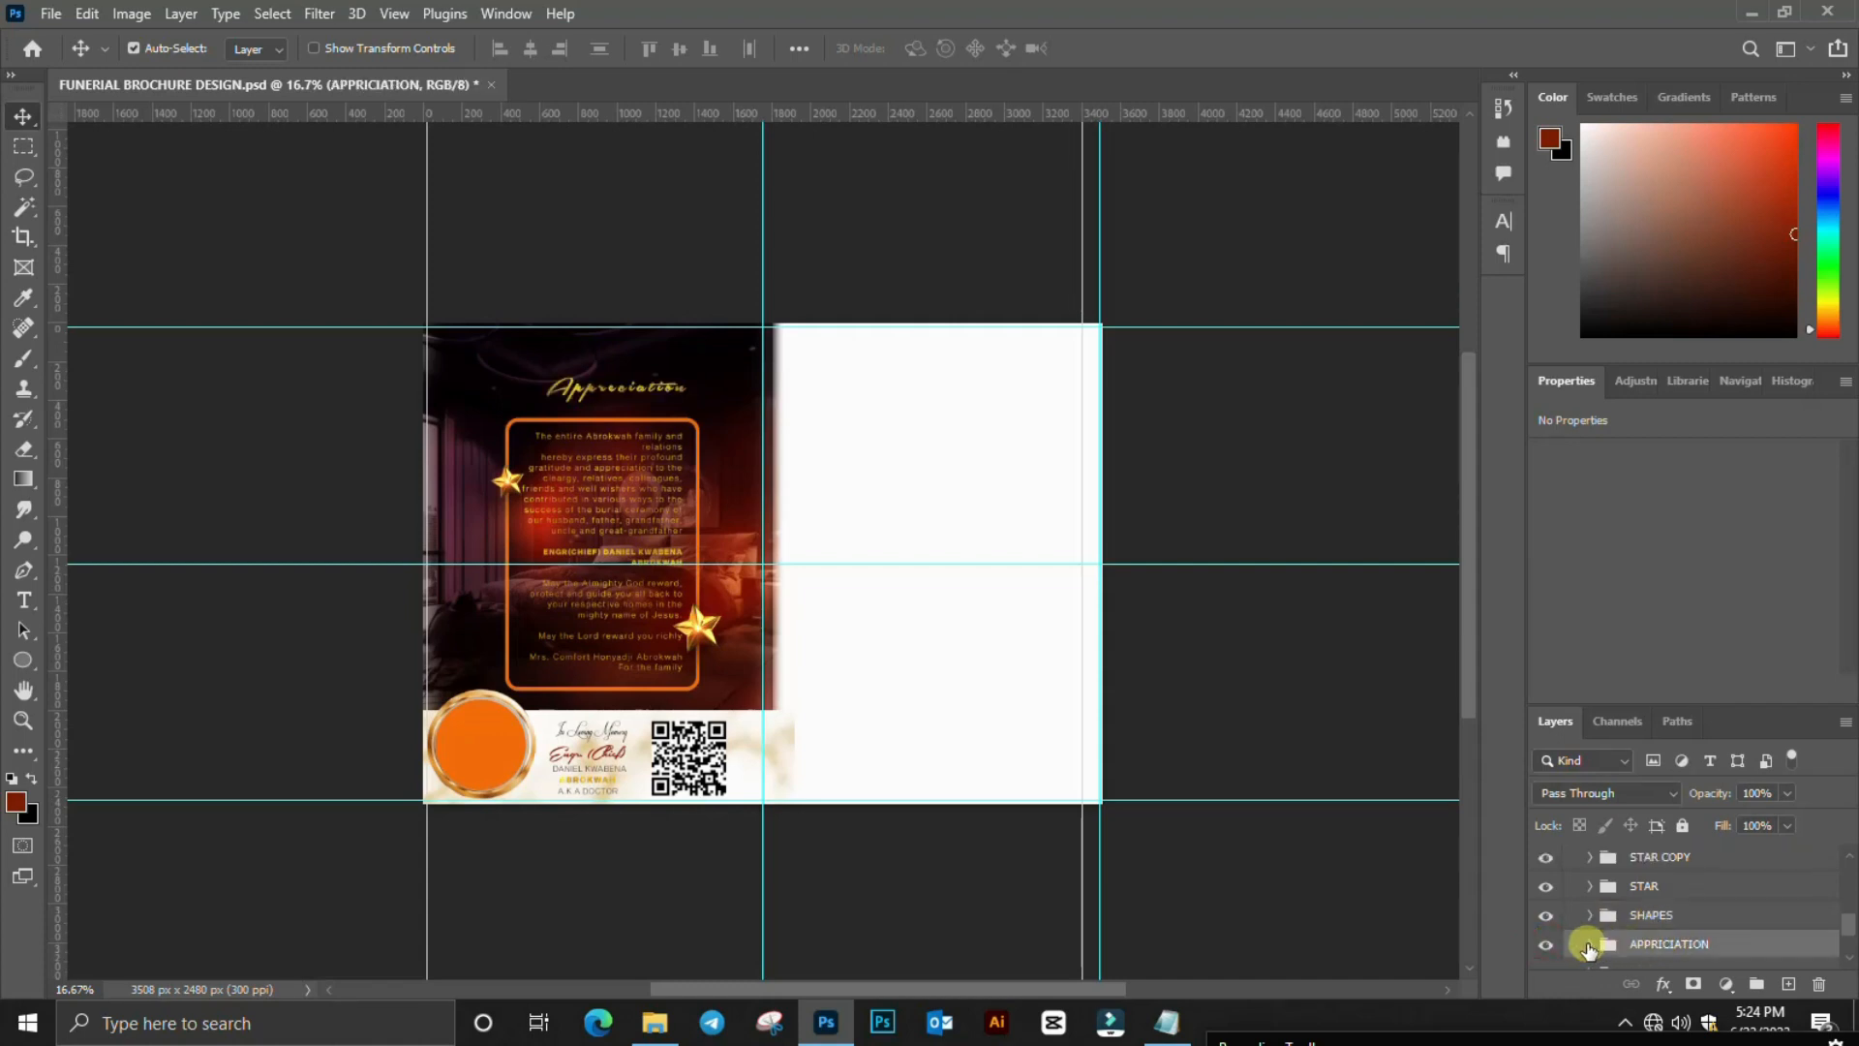
{"action": "left_click", "coordinate": [1591, 945]}
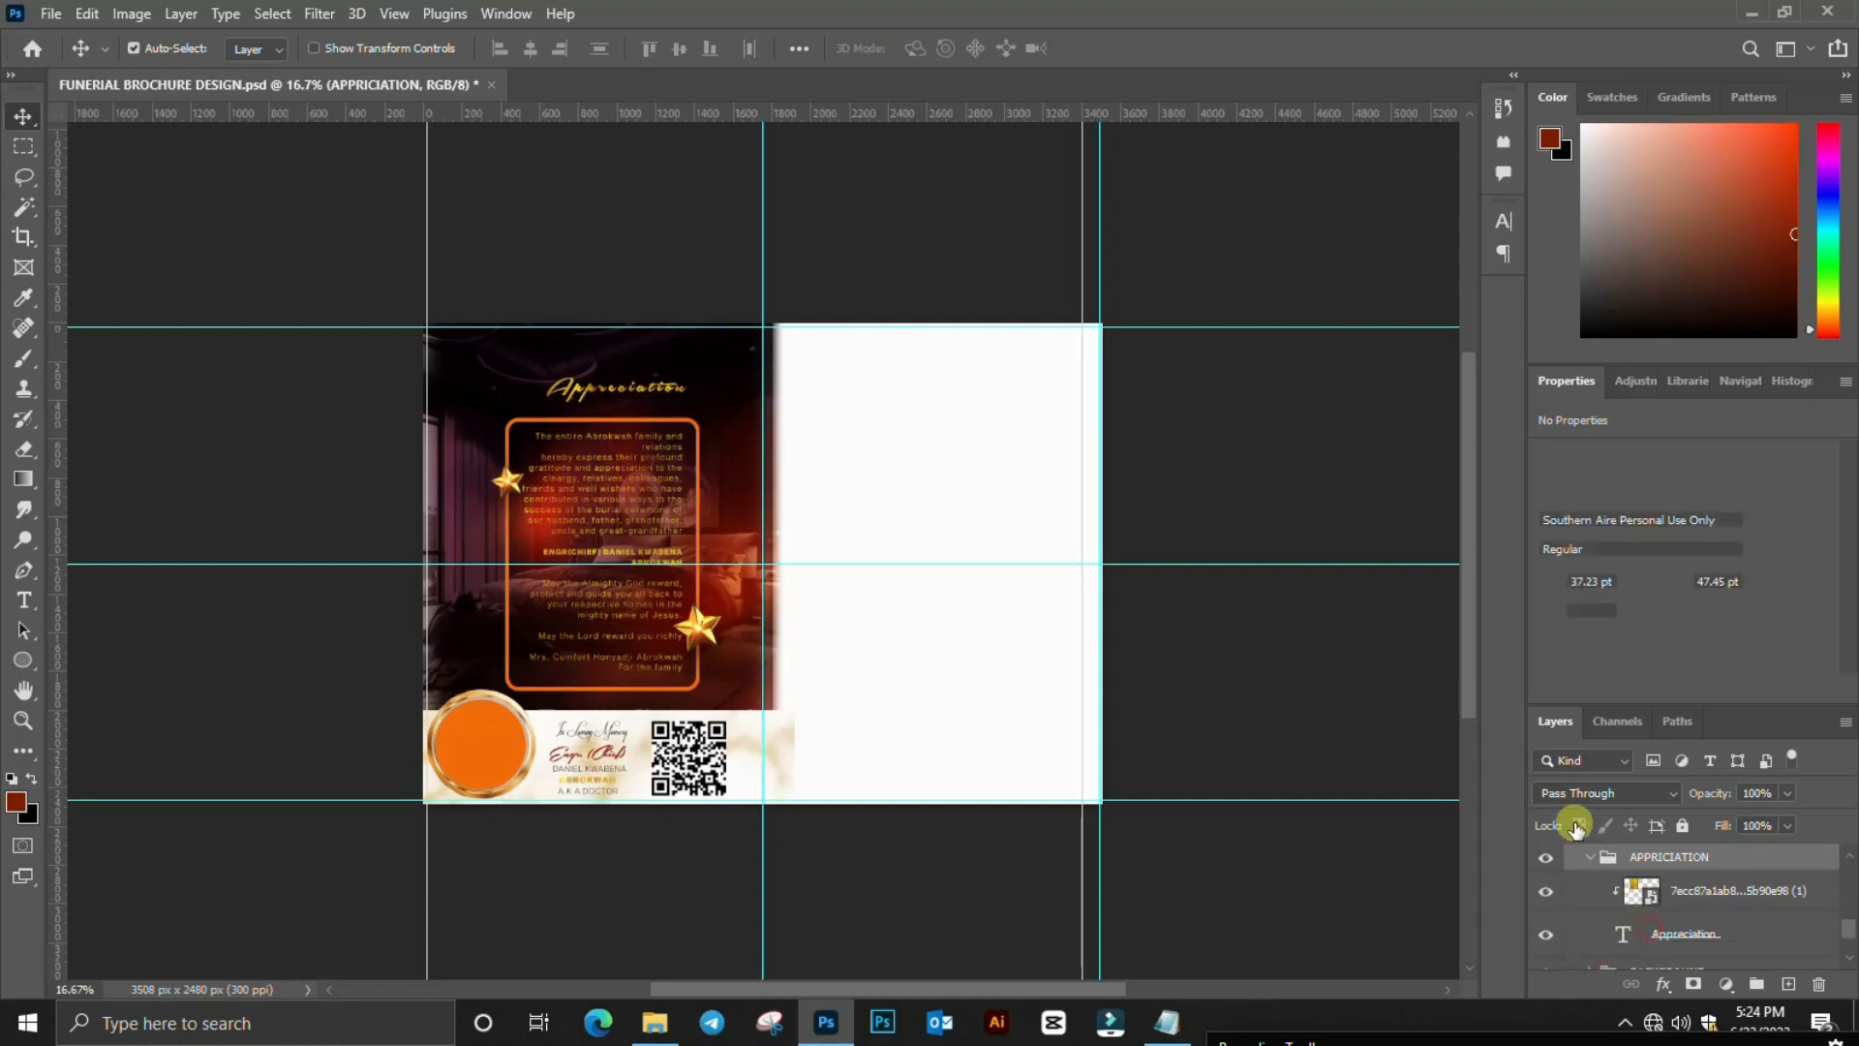
{"action": "left_click", "coordinate": [1549, 520]}
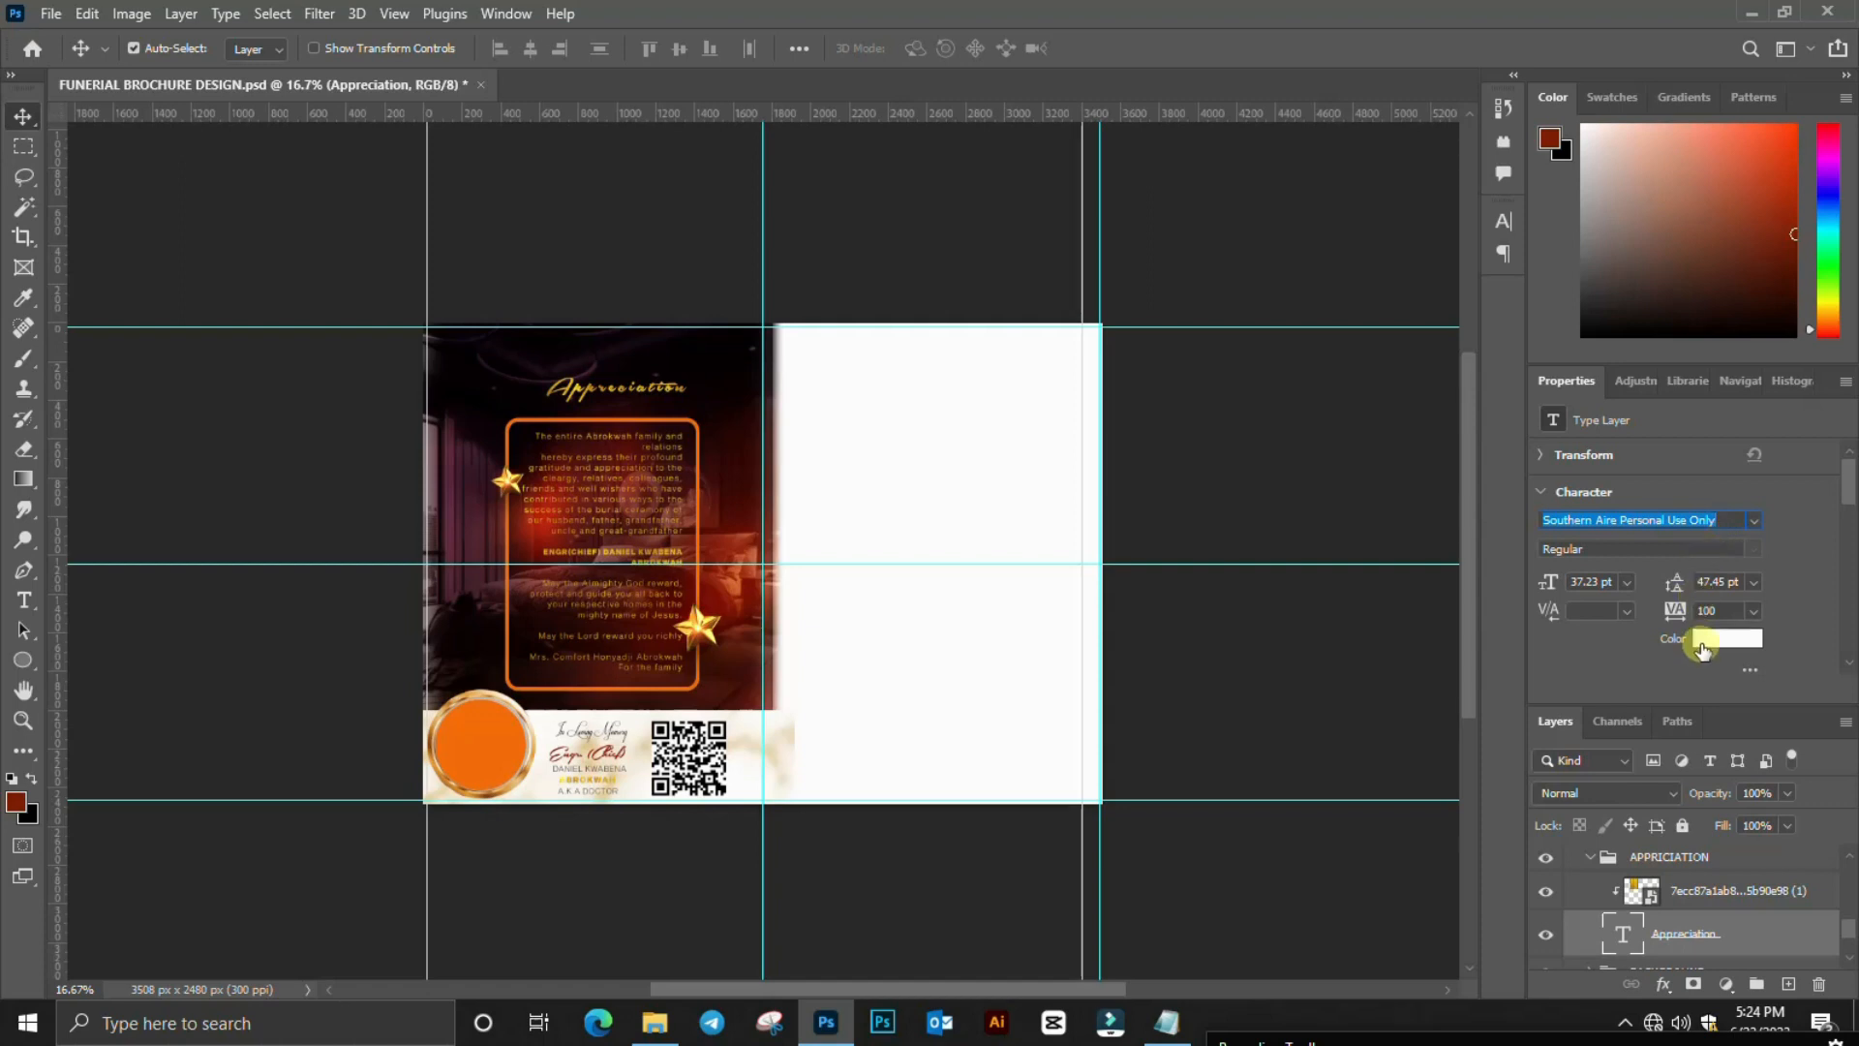
{"action": "left_click", "coordinate": [1703, 601]}
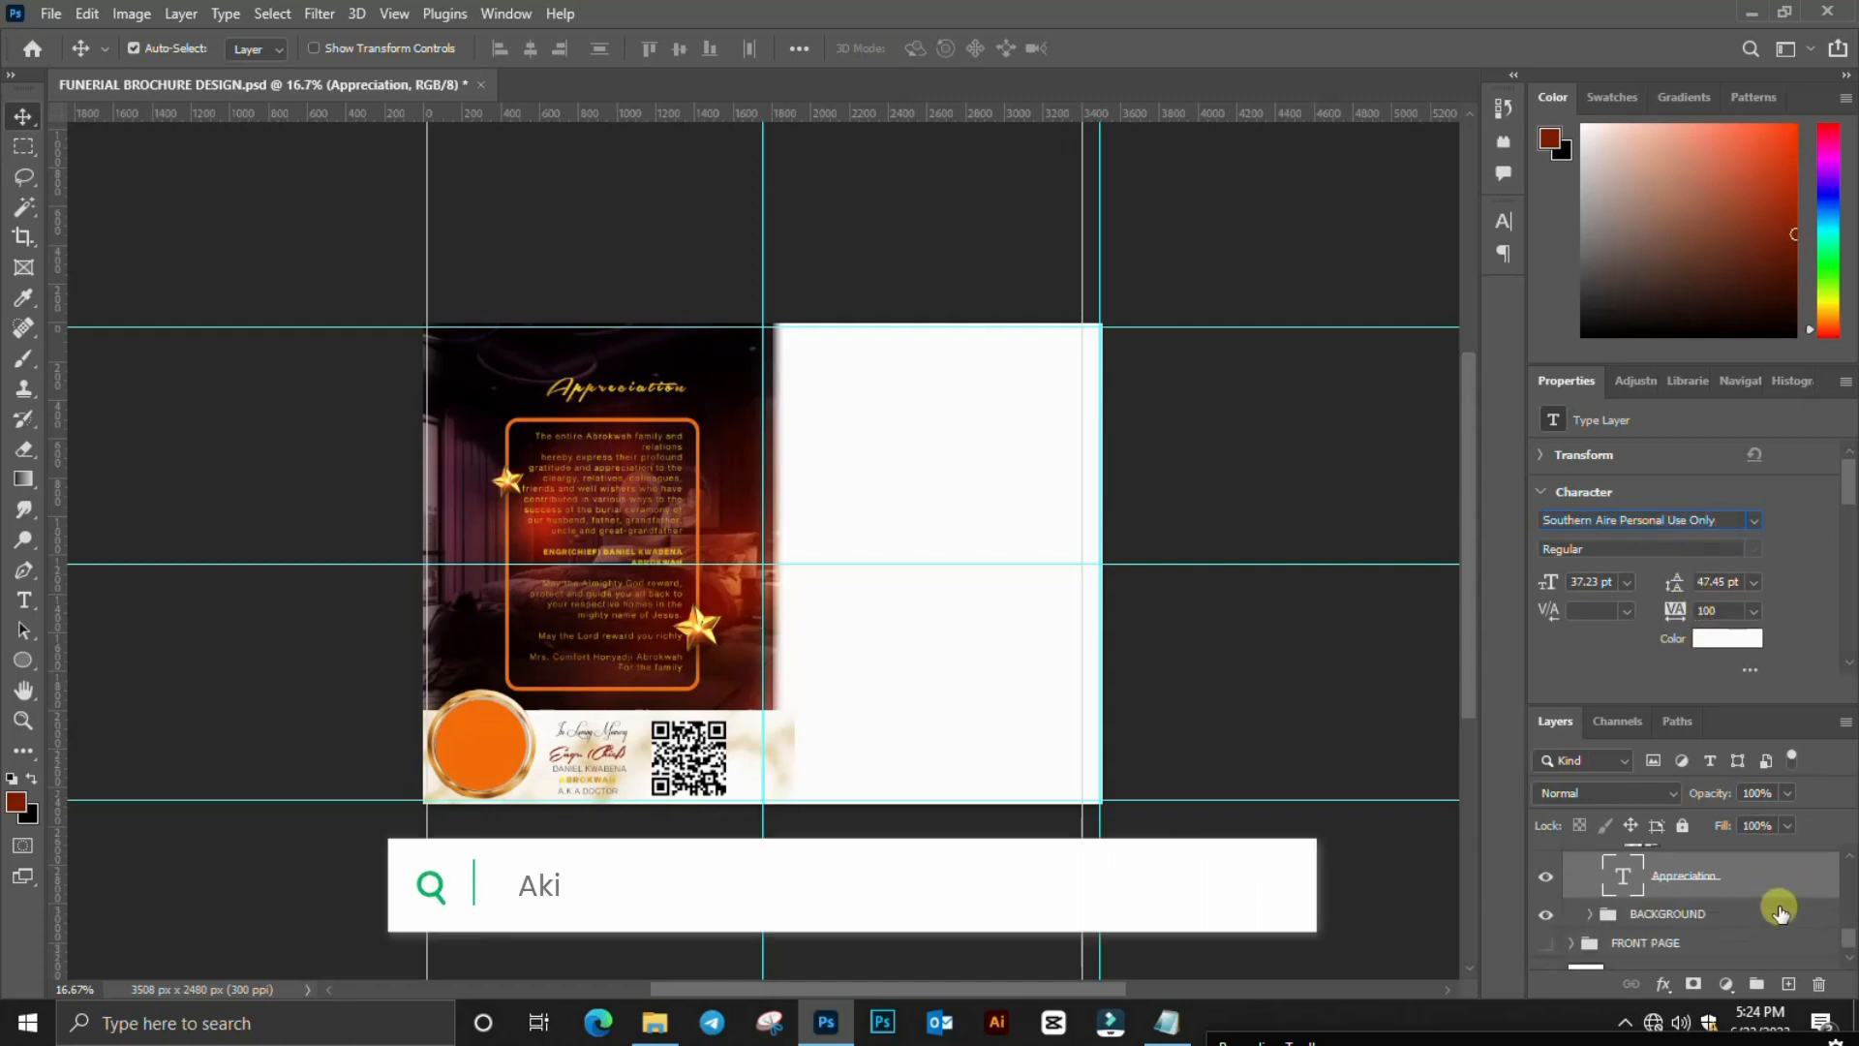
- Collapse the APPRICIATION, TEXT and BACK PAGE groups, and show the FRONT PAGE group alongside the back page
{"action": "left_click", "coordinate": [1596, 862]}
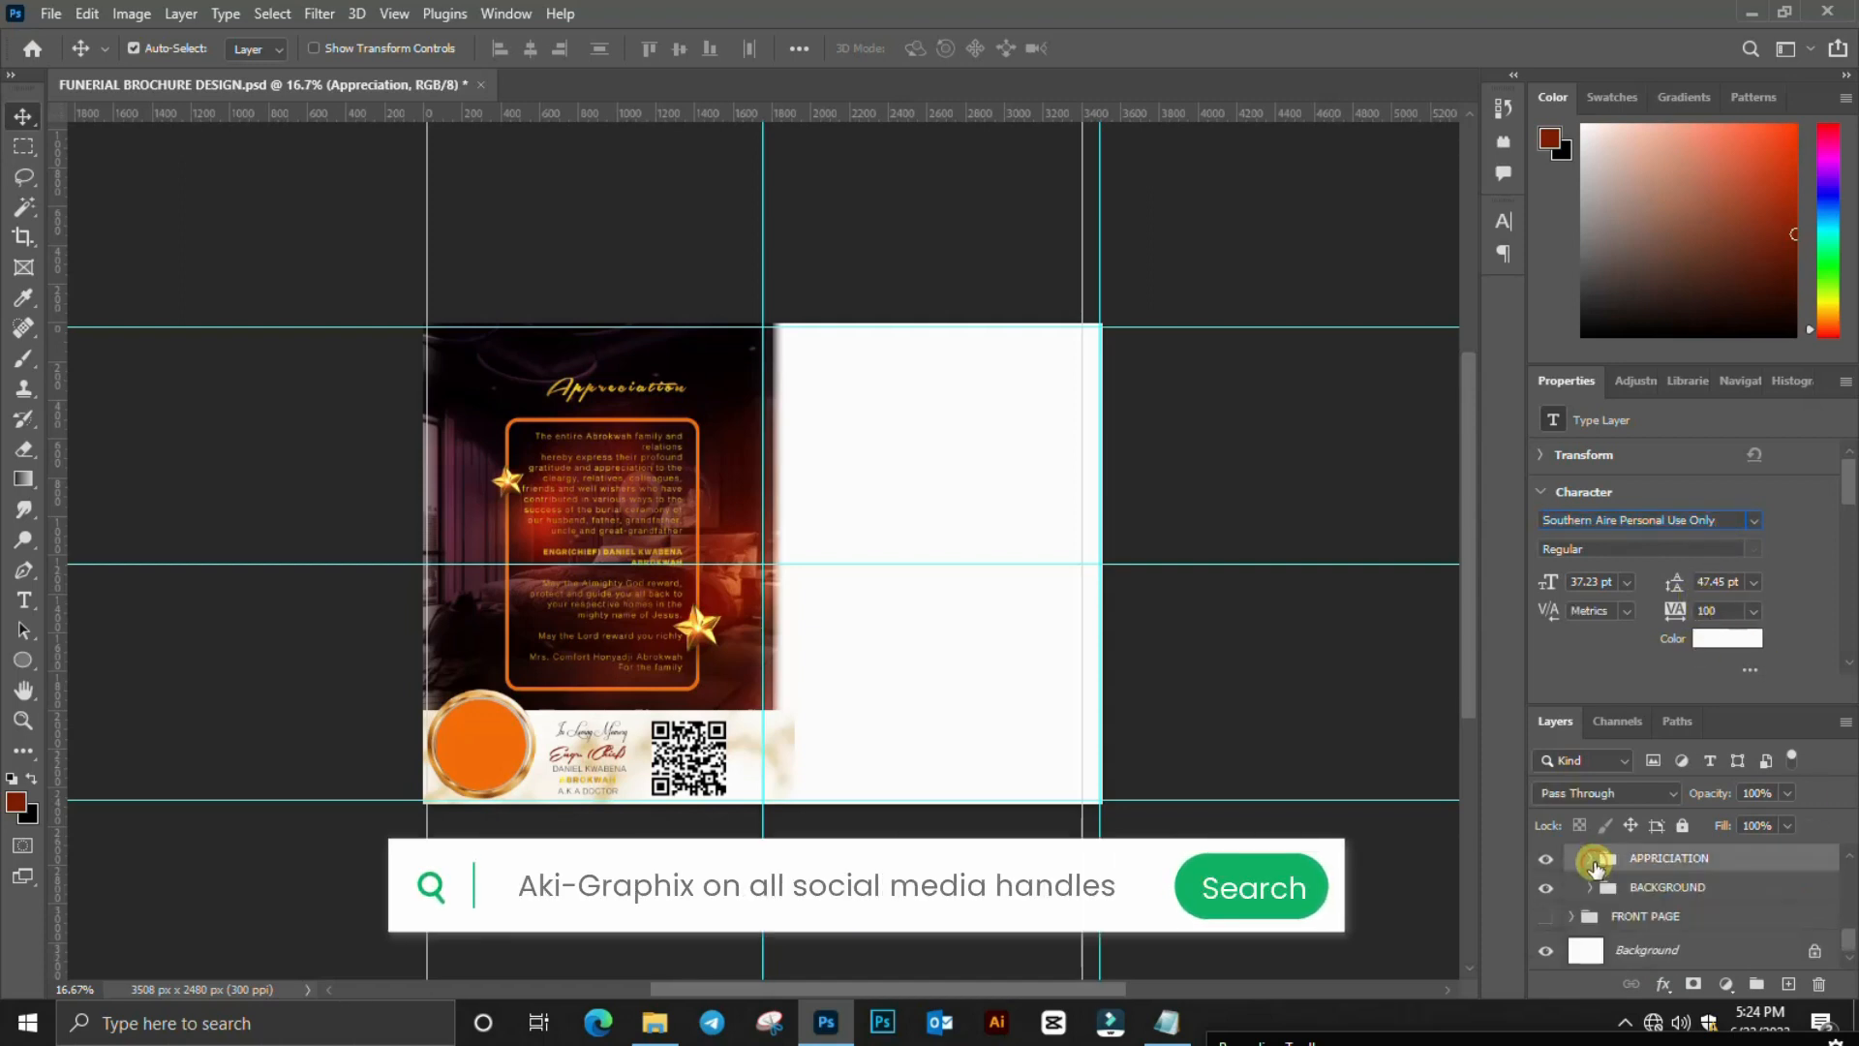
{"action": "scroll", "coordinate": [1590, 890], "scroll_direction": "down", "scroll_amount": 2}
{"action": "scroll", "coordinate": [1593, 902], "scroll_direction": "up", "scroll_amount": 3}
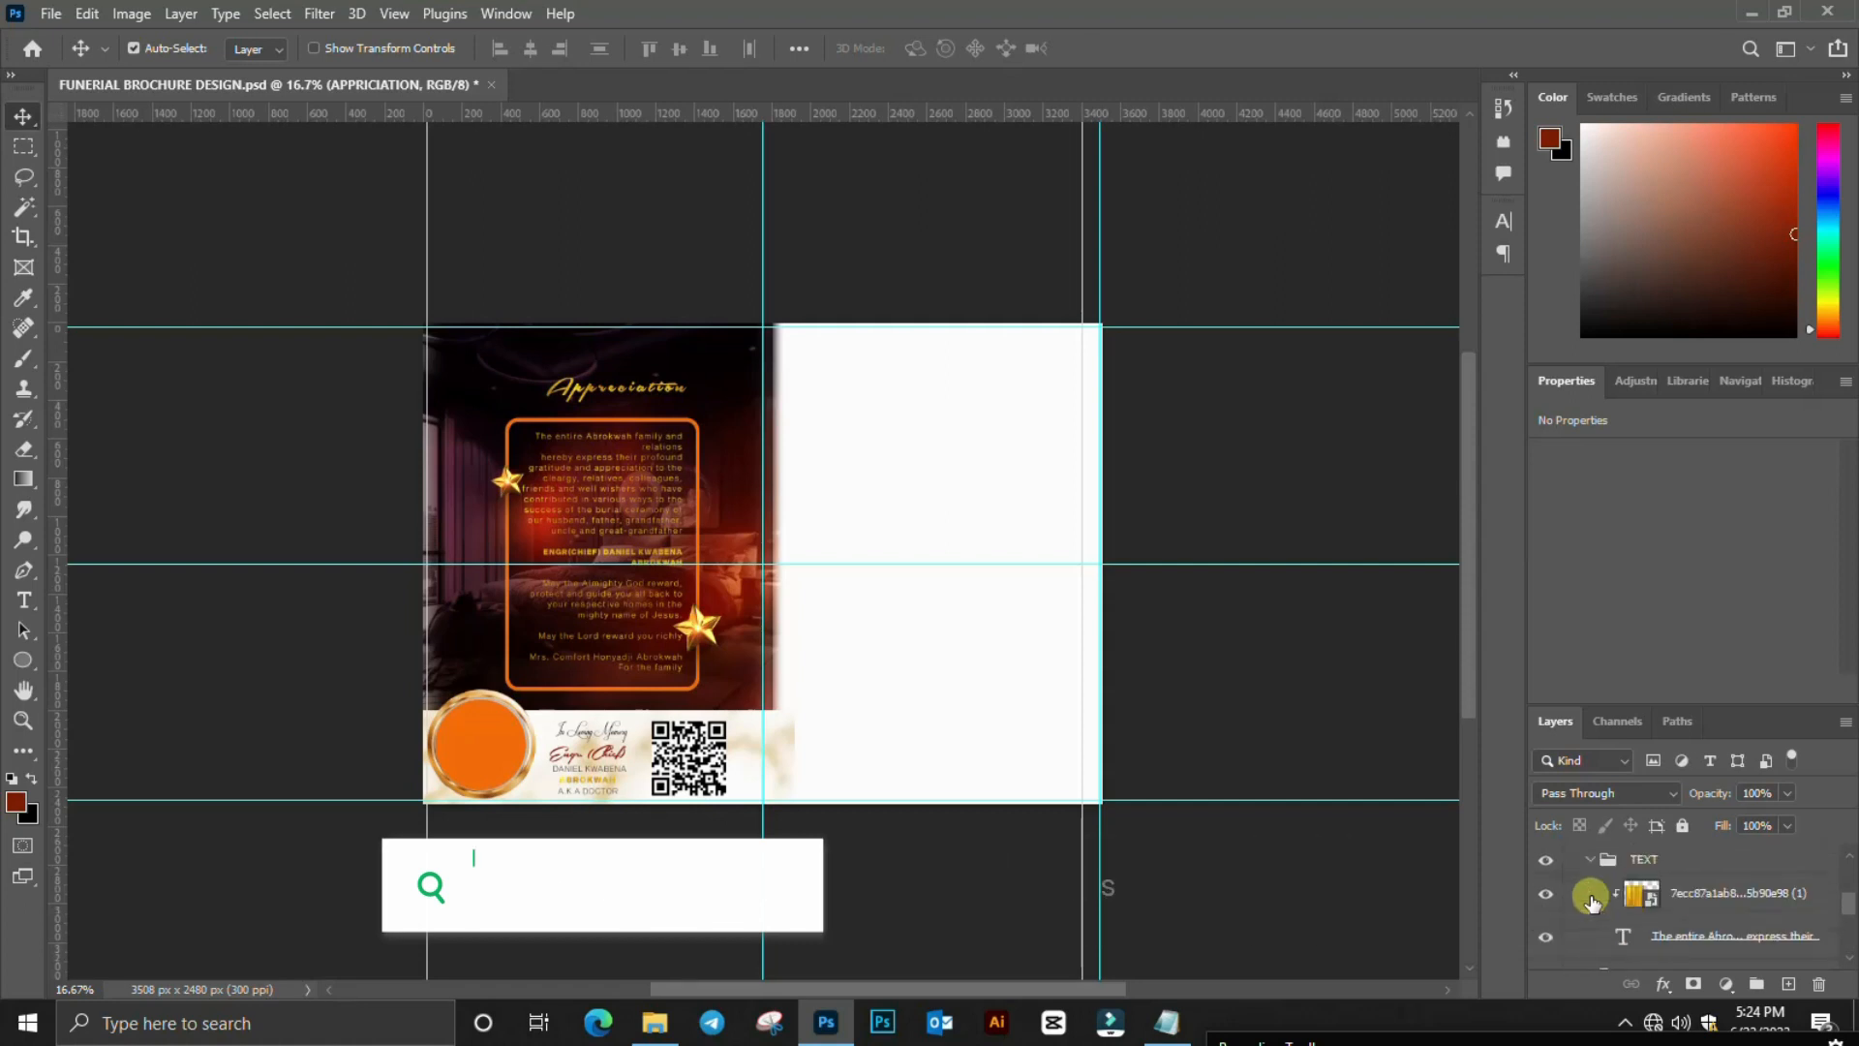
{"action": "left_click", "coordinate": [1588, 920]}
{"action": "scroll", "coordinate": [1588, 923], "scroll_direction": "up", "scroll_amount": 1}
{"action": "left_click", "coordinate": [1573, 889]}
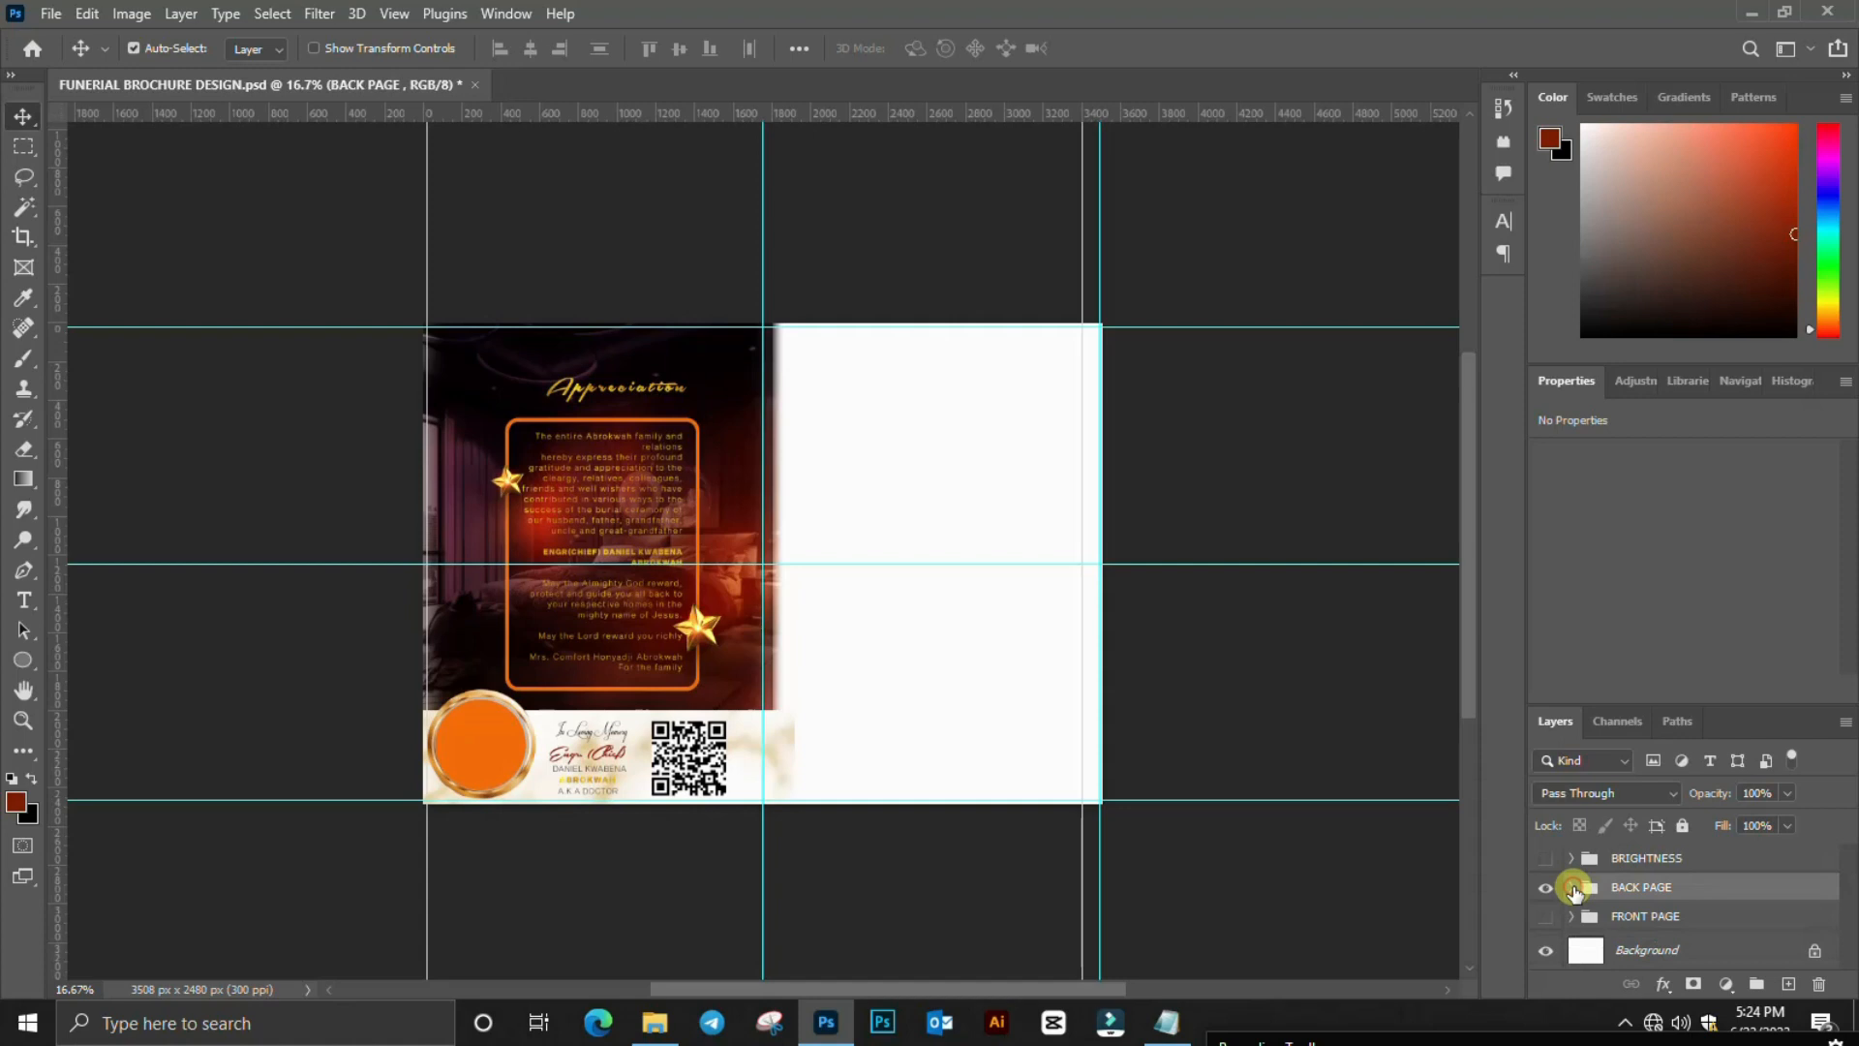
{"action": "left_click", "coordinate": [1549, 918]}
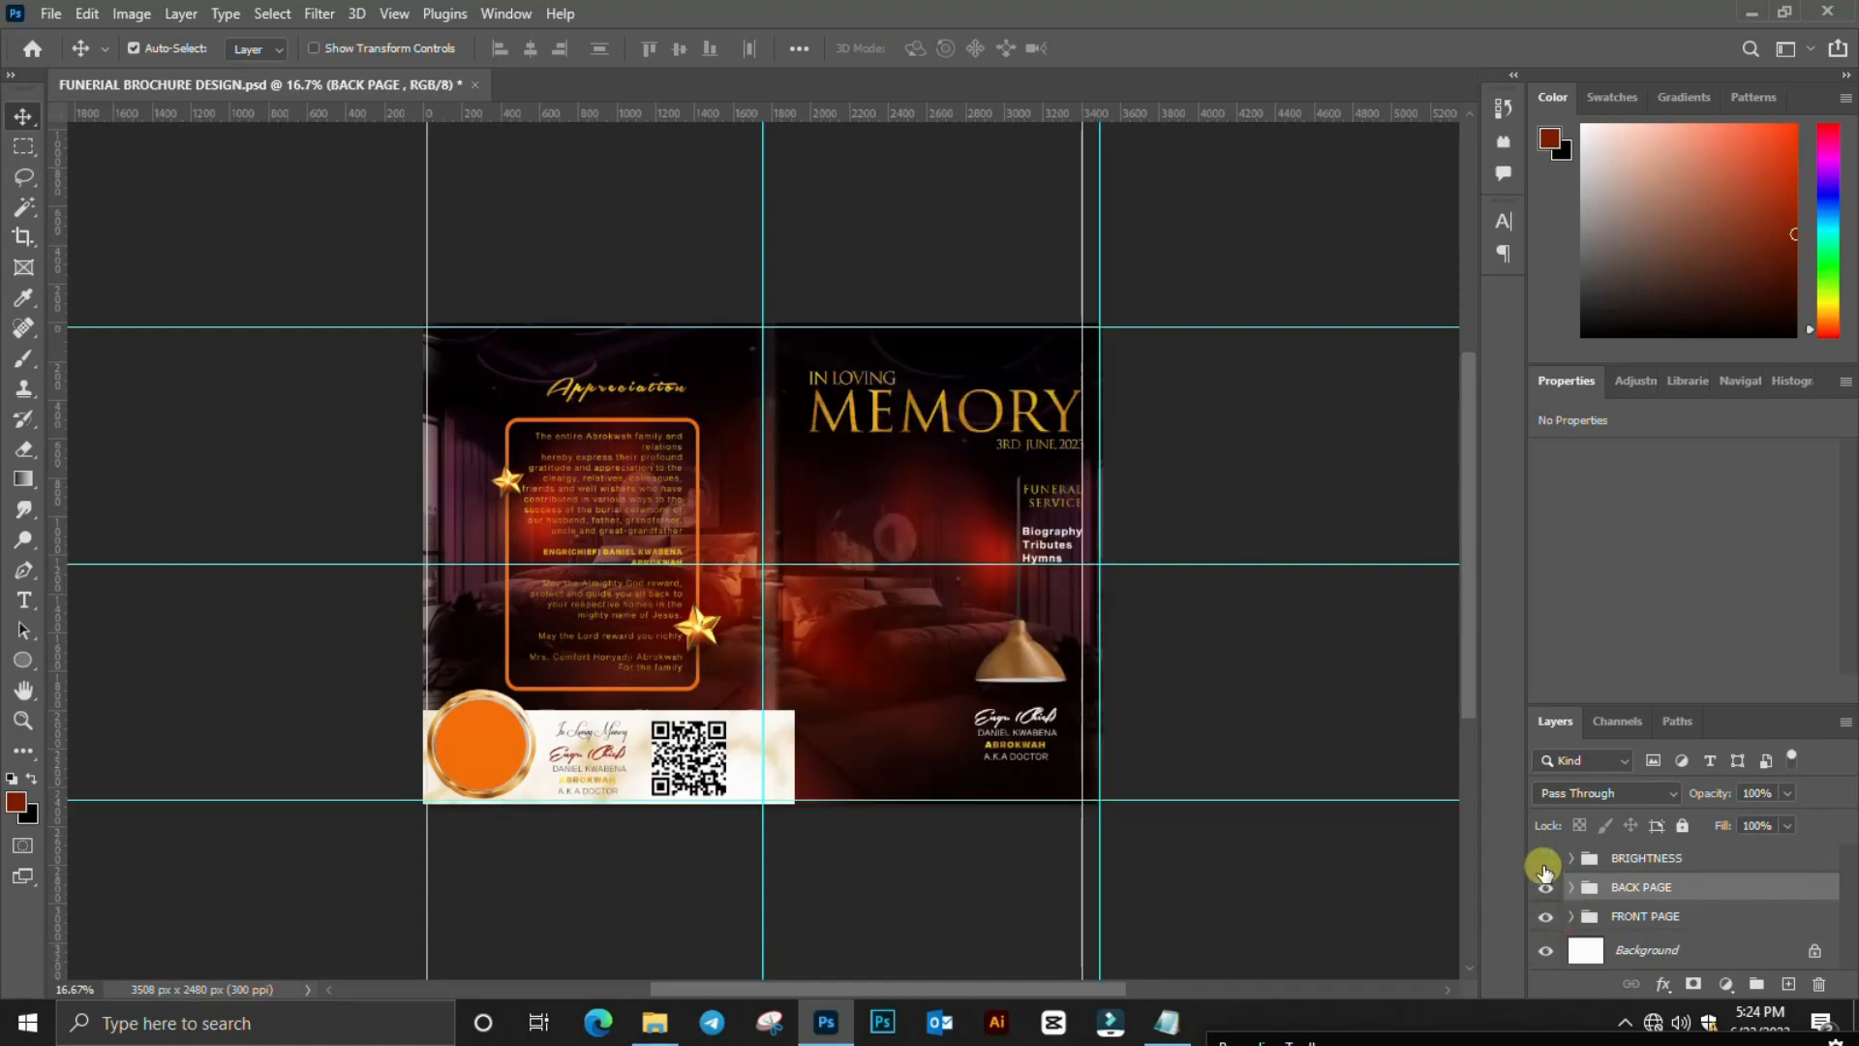
- Show the BRIGHTNESS group and inspect its effect across the complete front and back pages
{"action": "left_click", "coordinate": [1545, 859]}
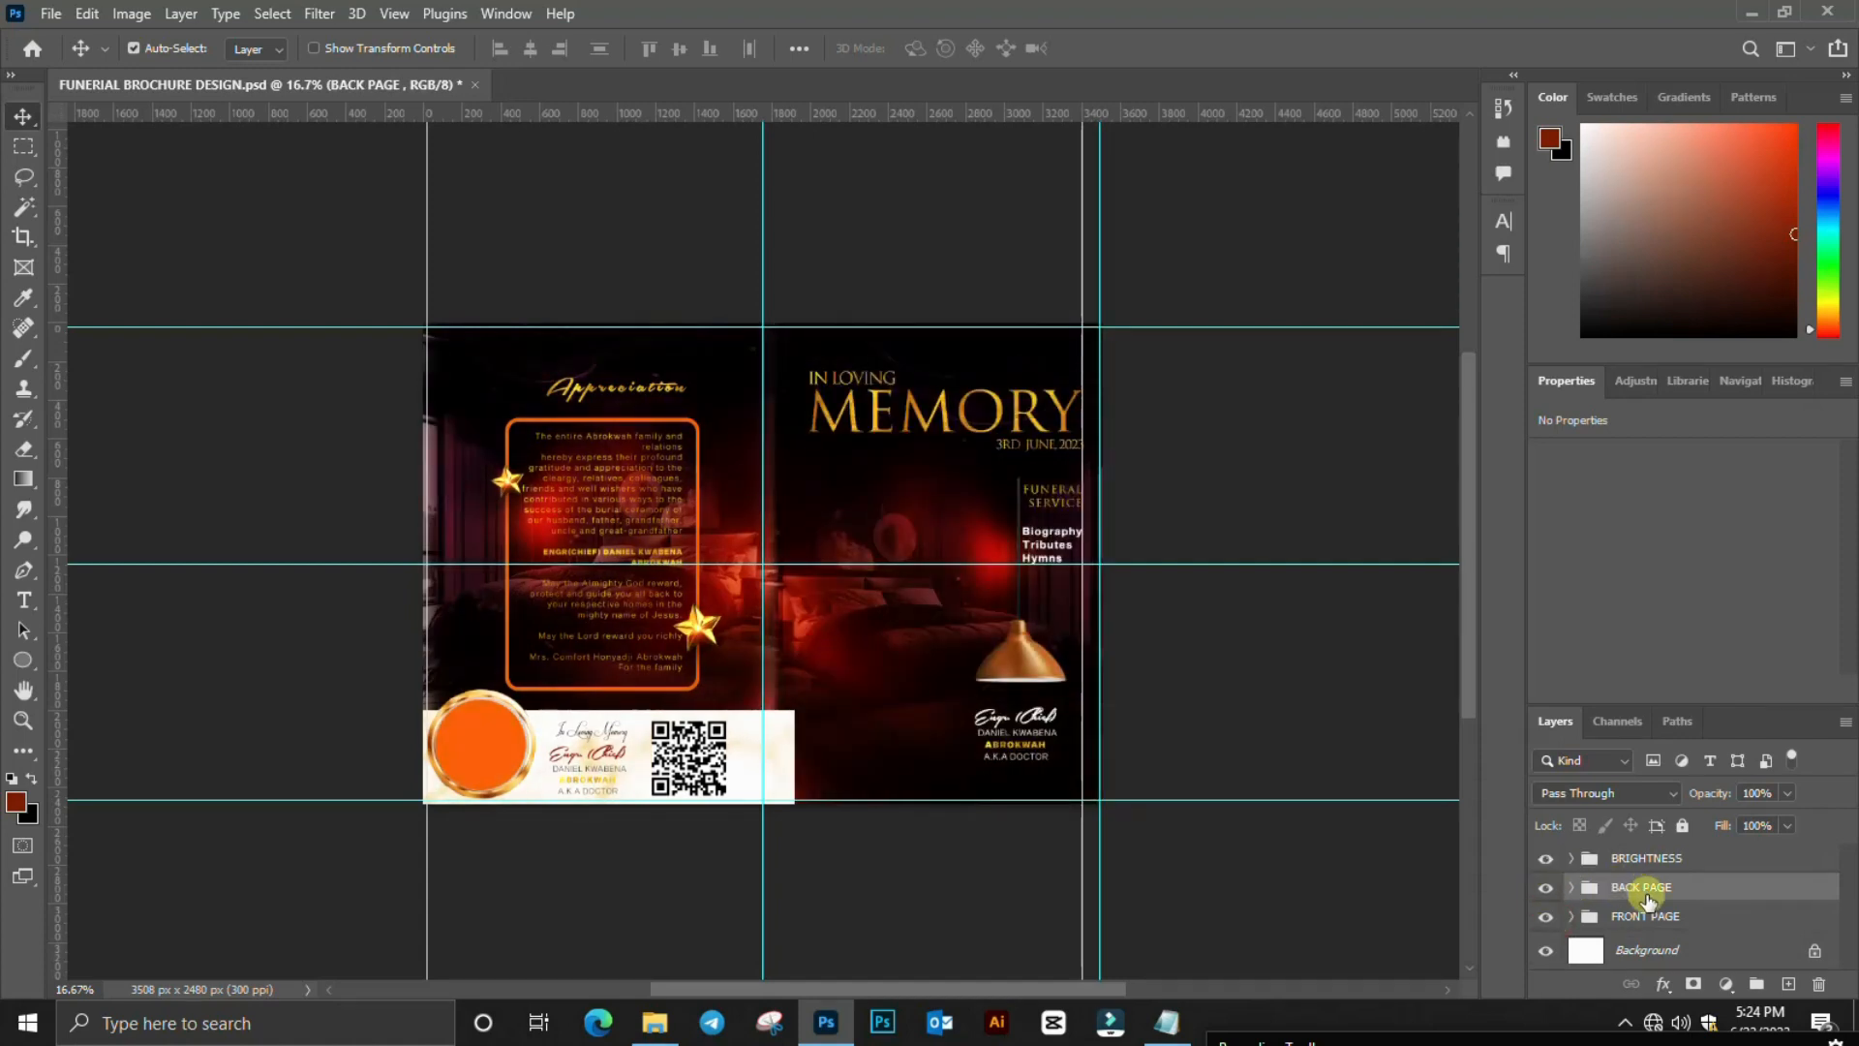
{"action": "scroll", "coordinate": [833, 649], "scroll_direction": "up", "scroll_amount": 2}
{"action": "key", "text": "ctrl+plus"}
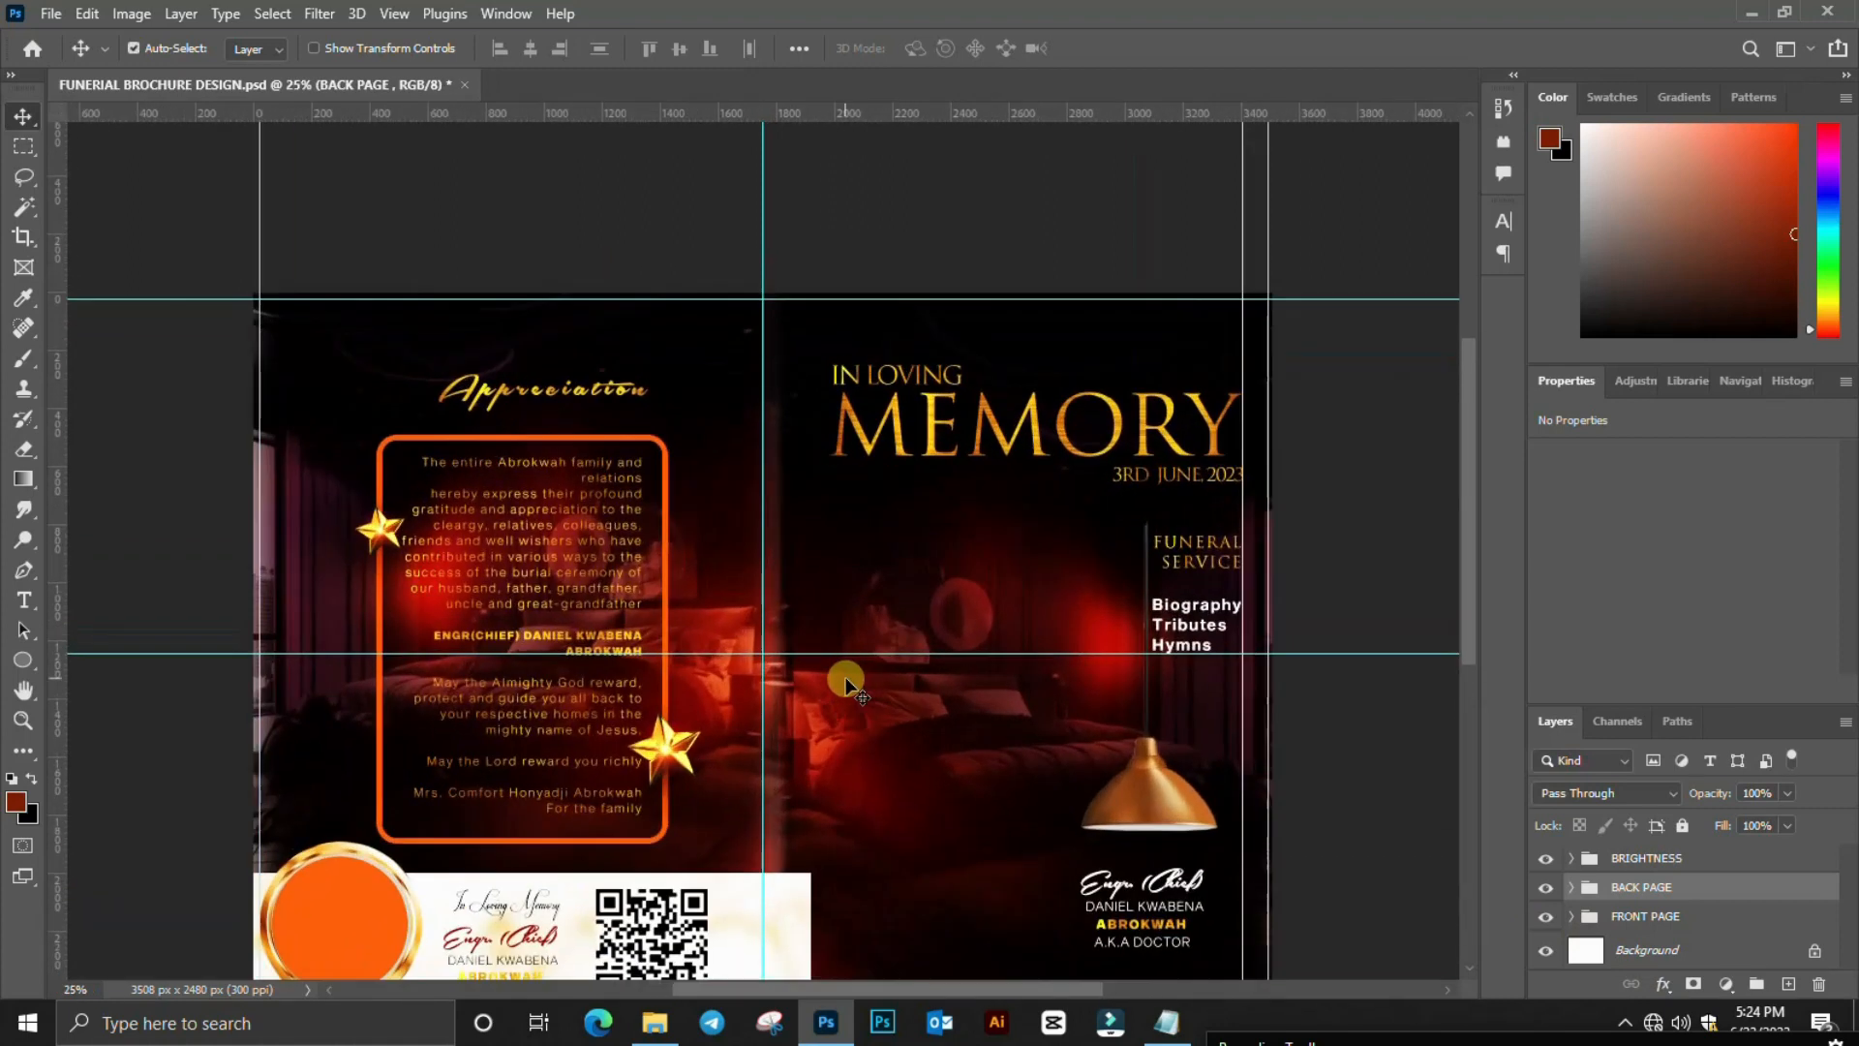
{"action": "scroll", "coordinate": [846, 677], "scroll_direction": "down", "scroll_amount": 2}
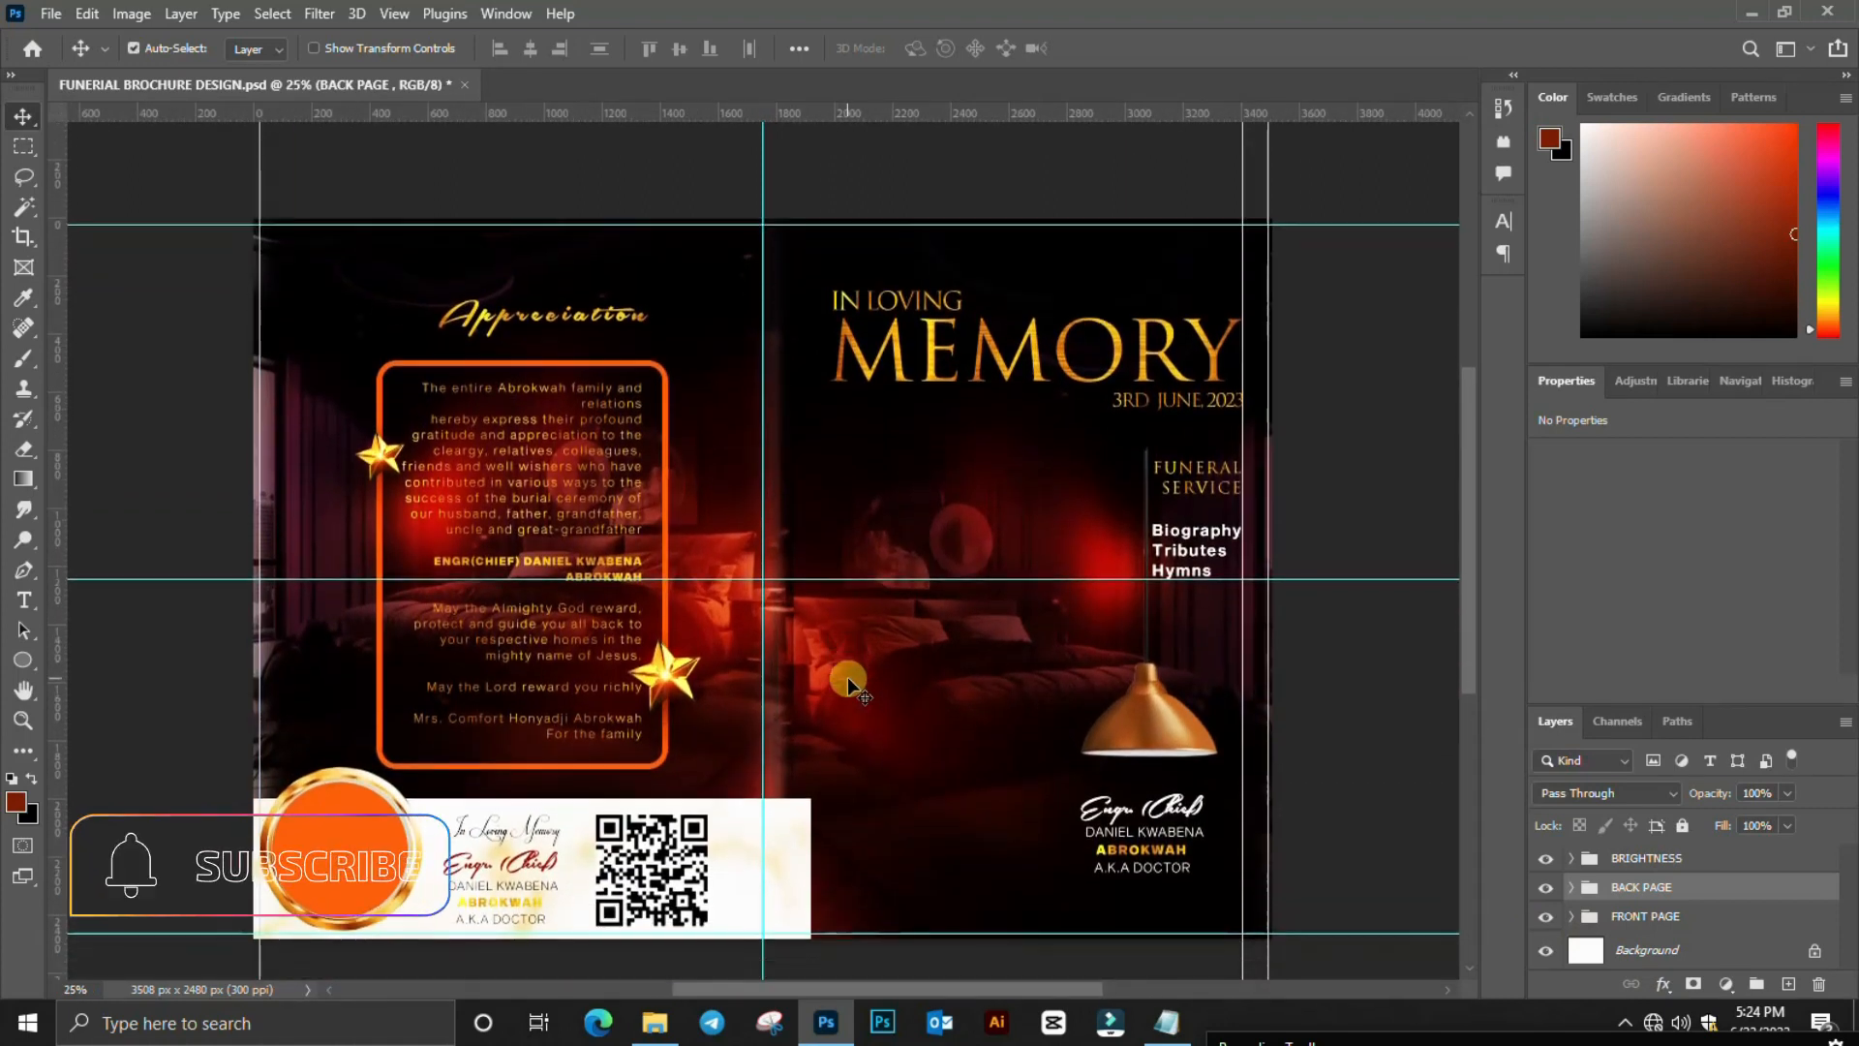
{"action": "scroll", "coordinate": [847, 677], "scroll_direction": "up", "scroll_amount": 2}
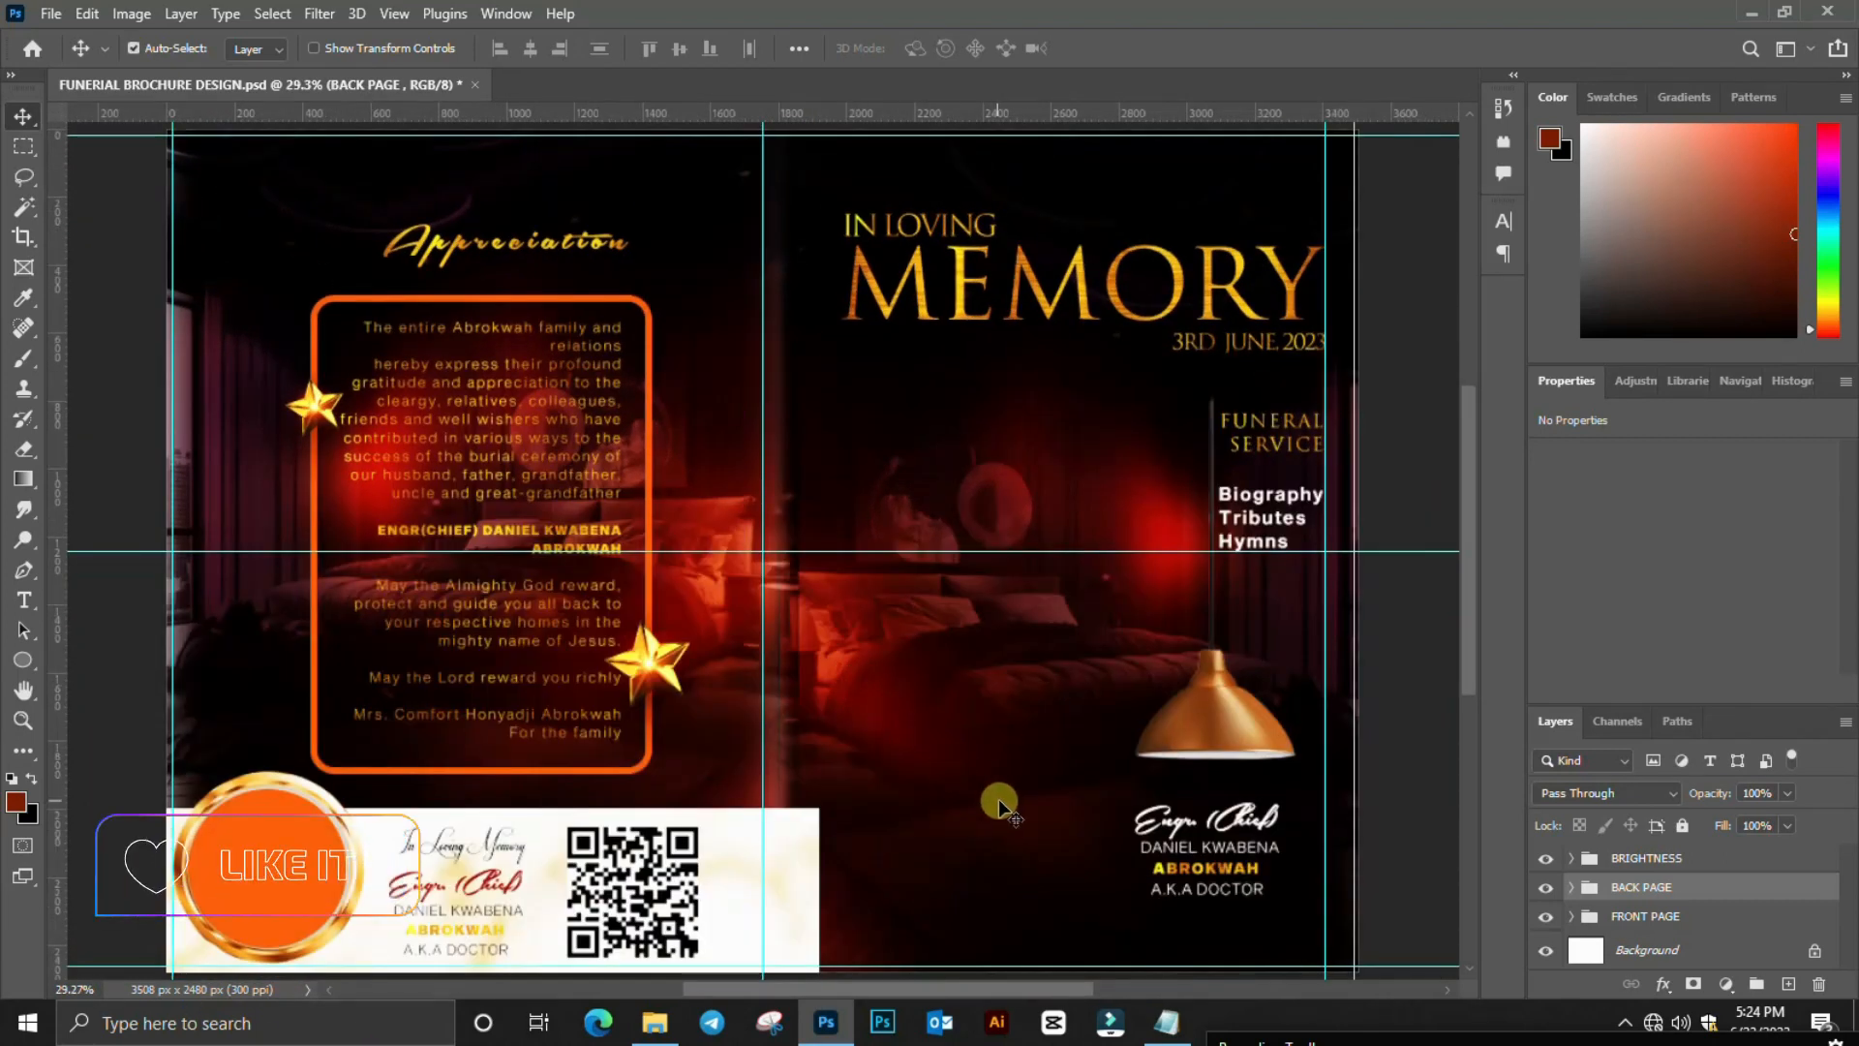
{"action": "key", "text": "ctrl+minus"}
{"action": "key", "text": "ctrl+minus"}
{"action": "key", "text": "ctrl+minus"}
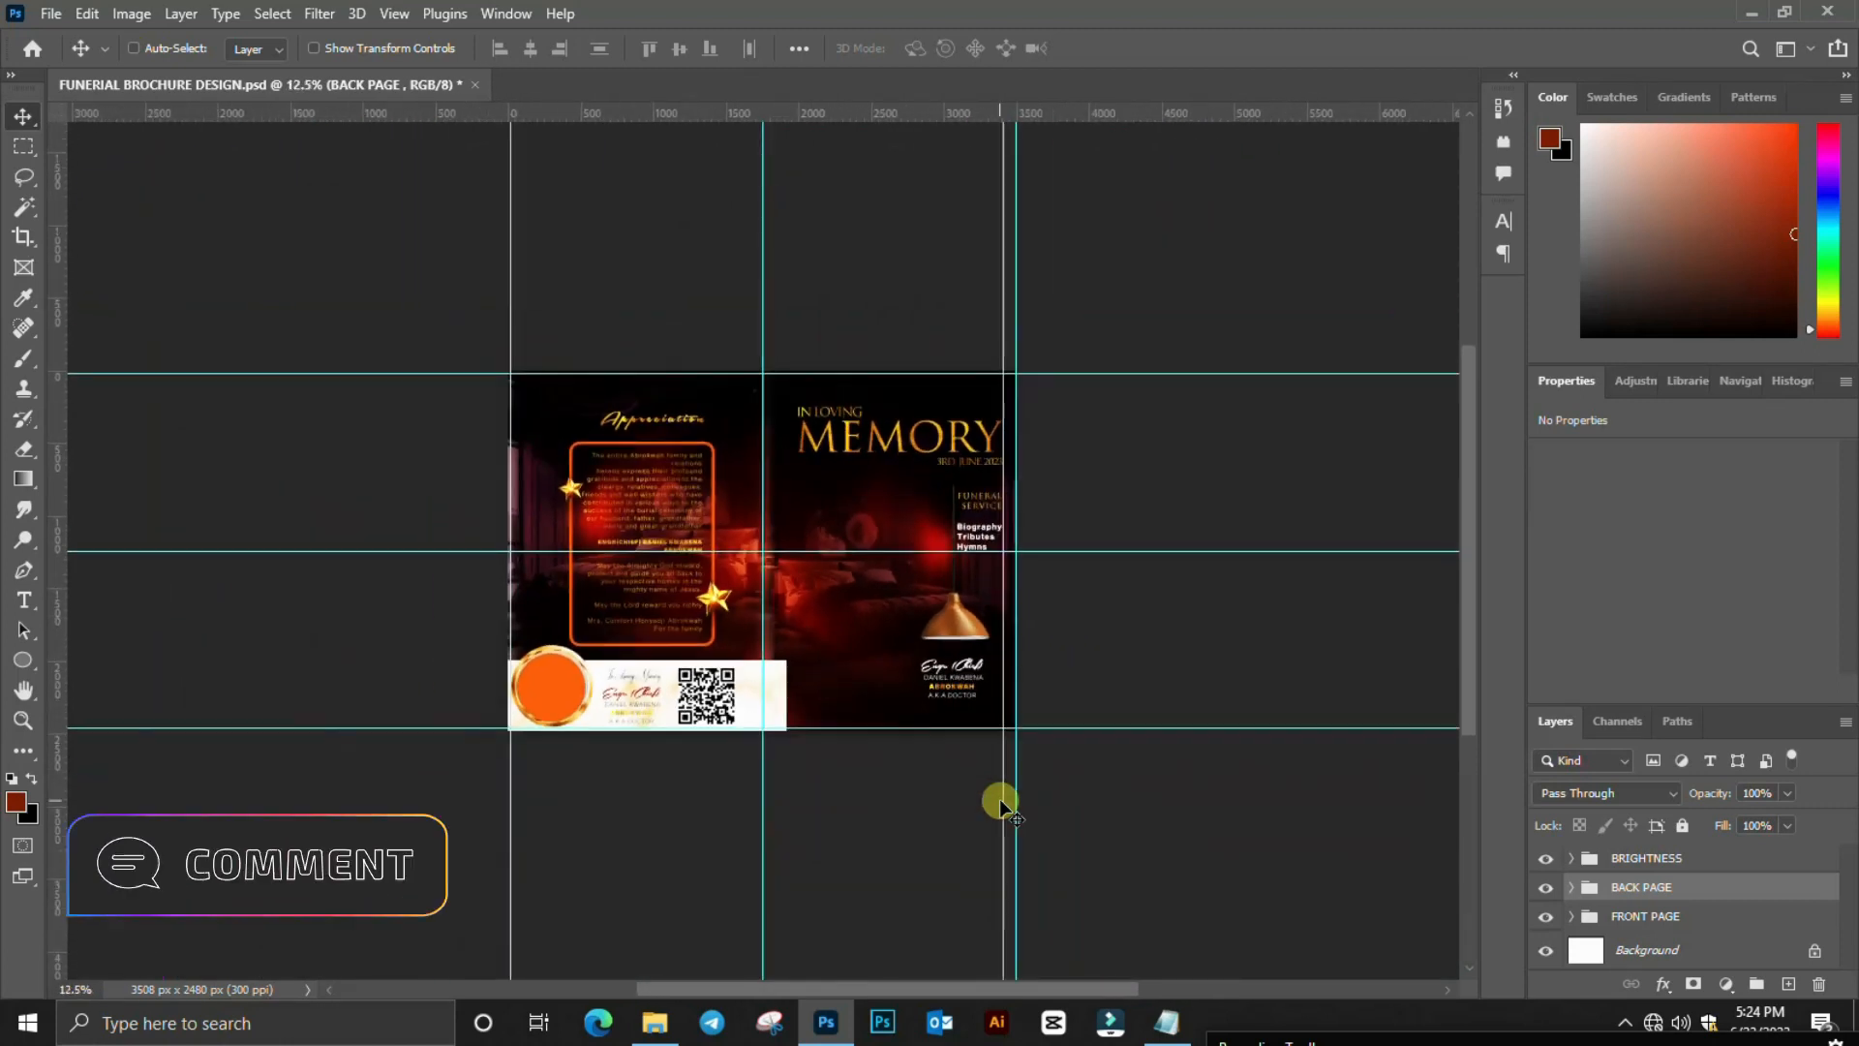
{"action": "key", "text": "ctrl+plus"}
{"action": "key", "text": "ctrl+plus"}
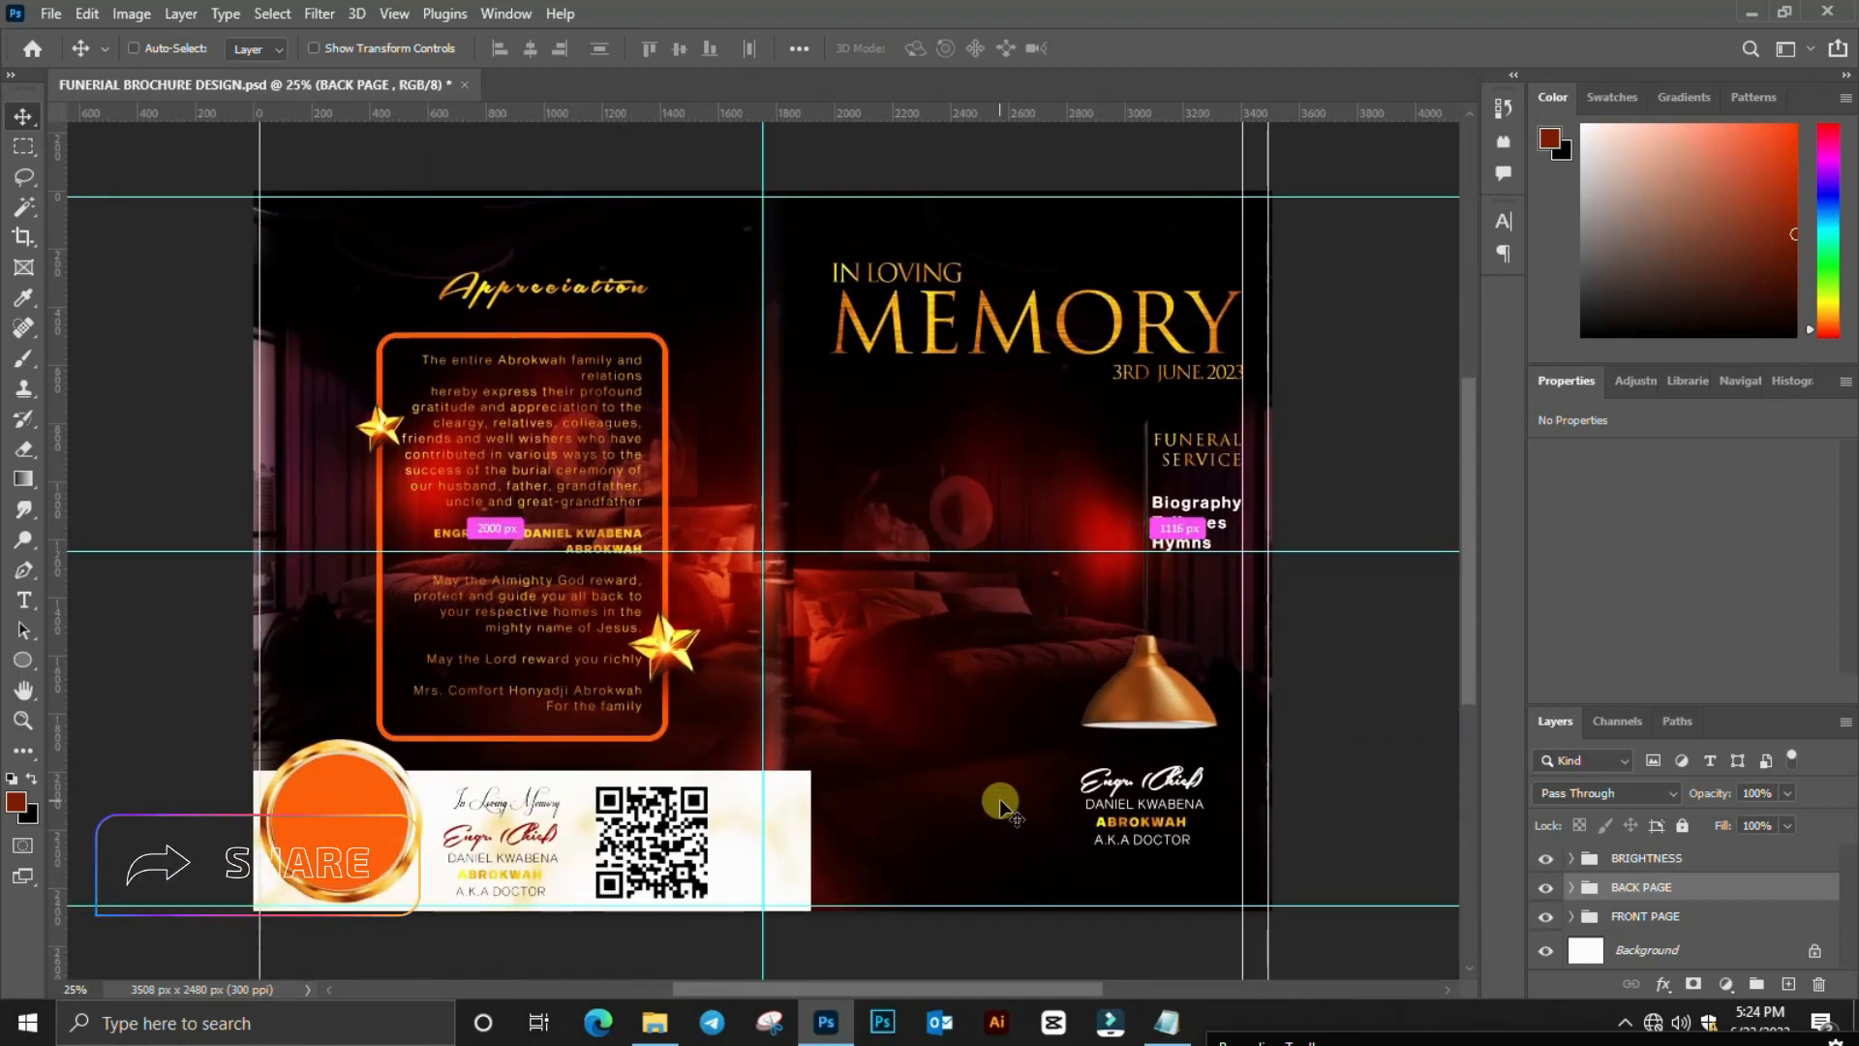
- Save a PNG copy of the design to the Desktop as FUNERIAL BROCHURE DESIGN, without "copy" in the file name
{"action": "key", "text": "ctrl+shift+s"}
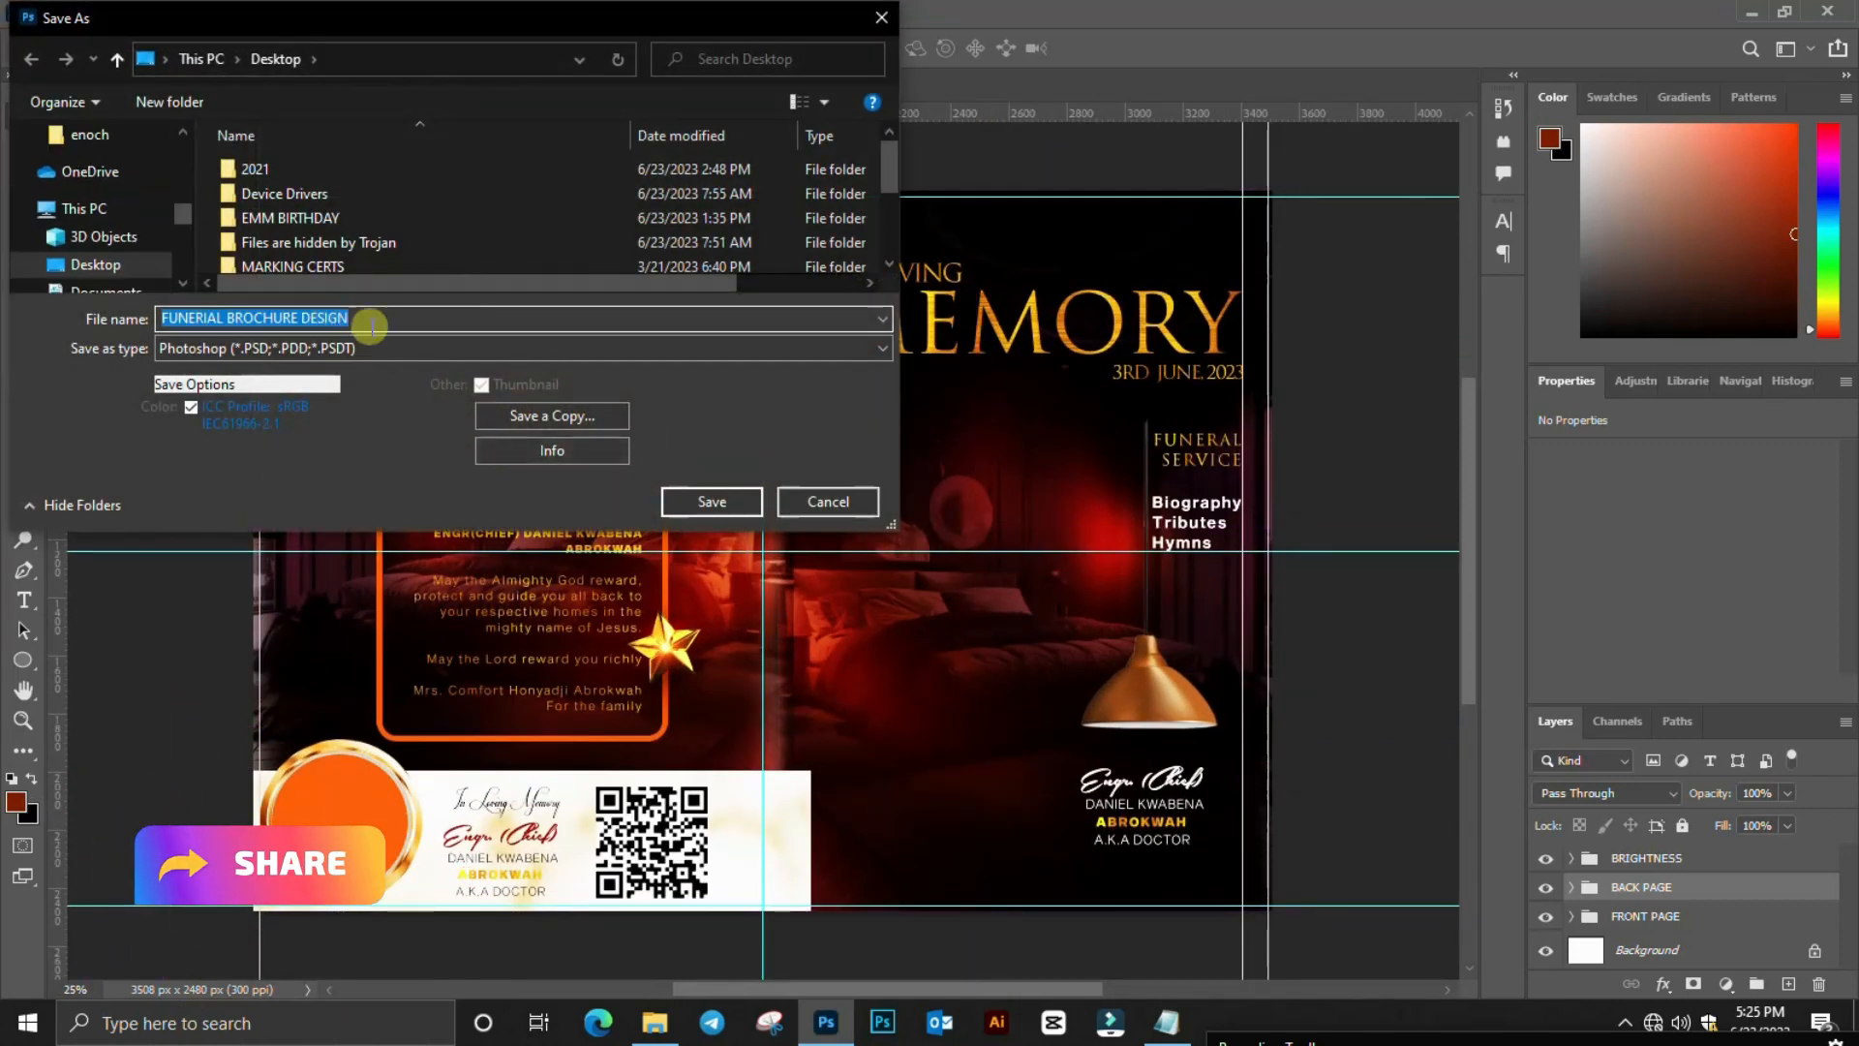
{"action": "left_click", "coordinate": [372, 343]}
{"action": "left_click", "coordinate": [387, 346]}
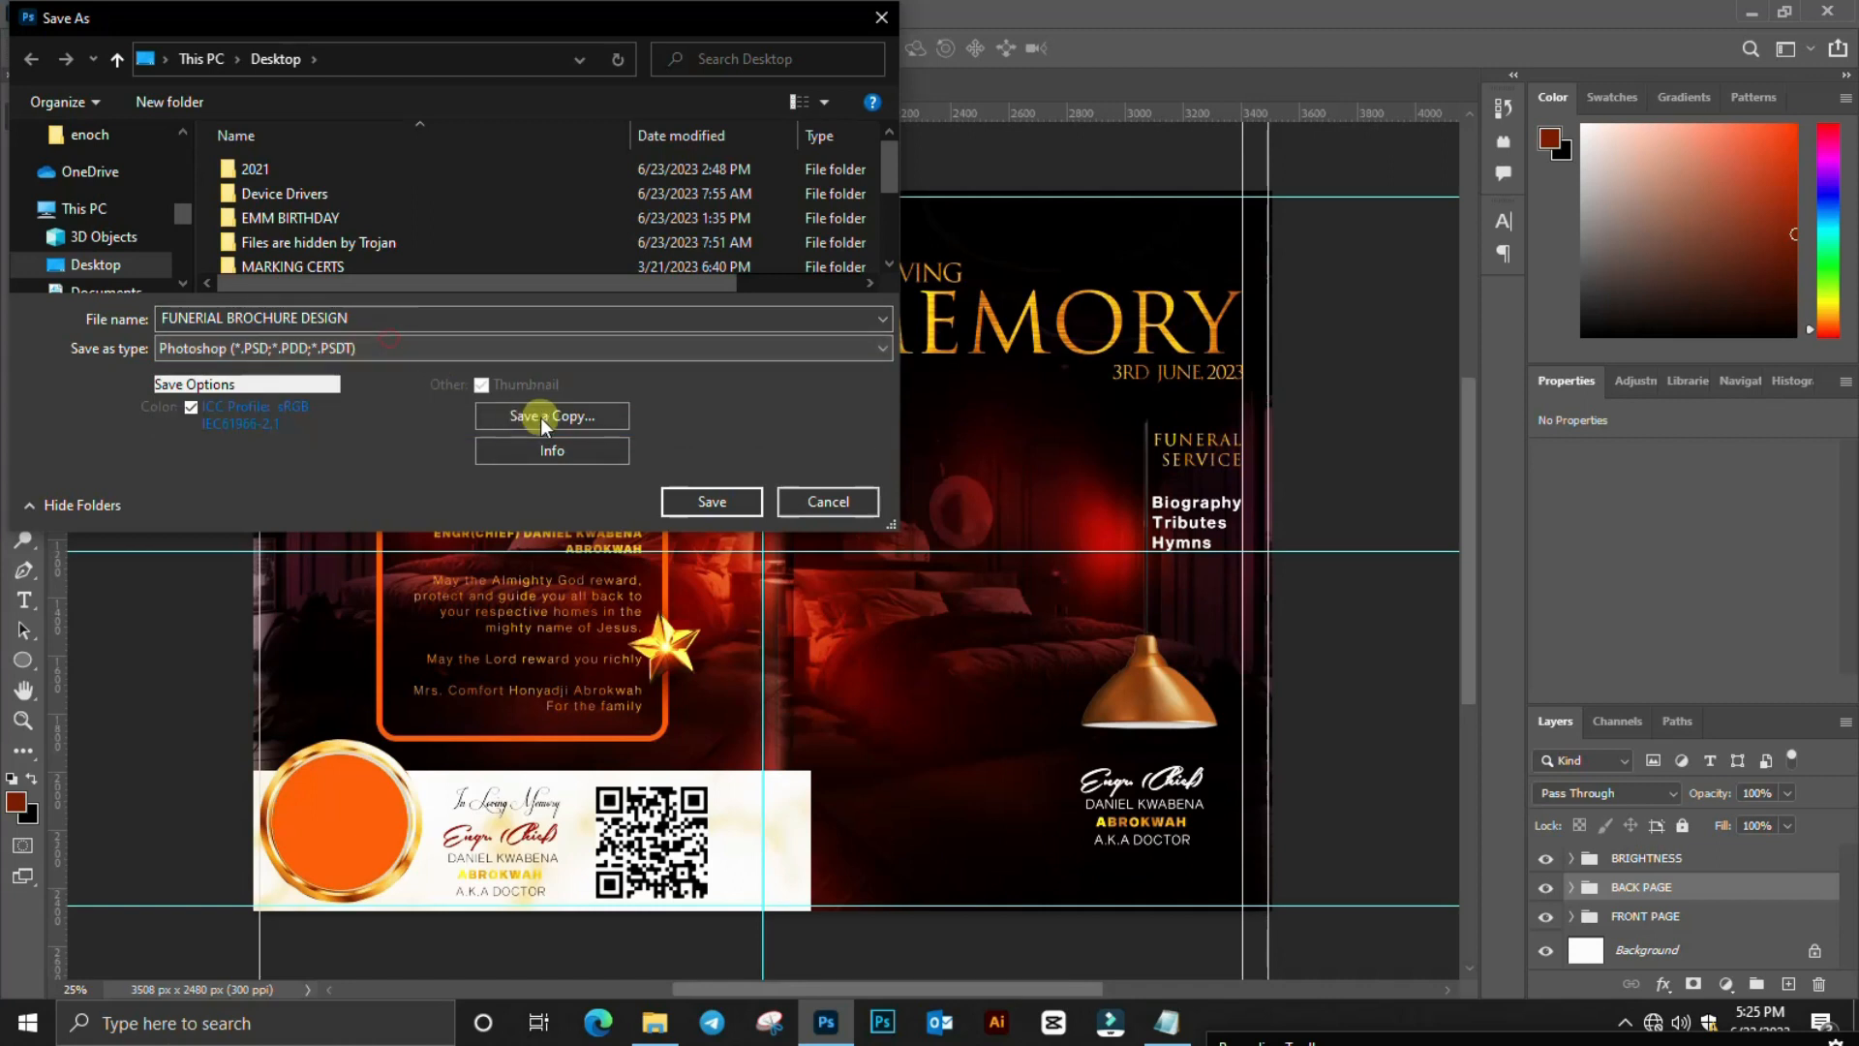
{"action": "left_click", "coordinate": [571, 421]}
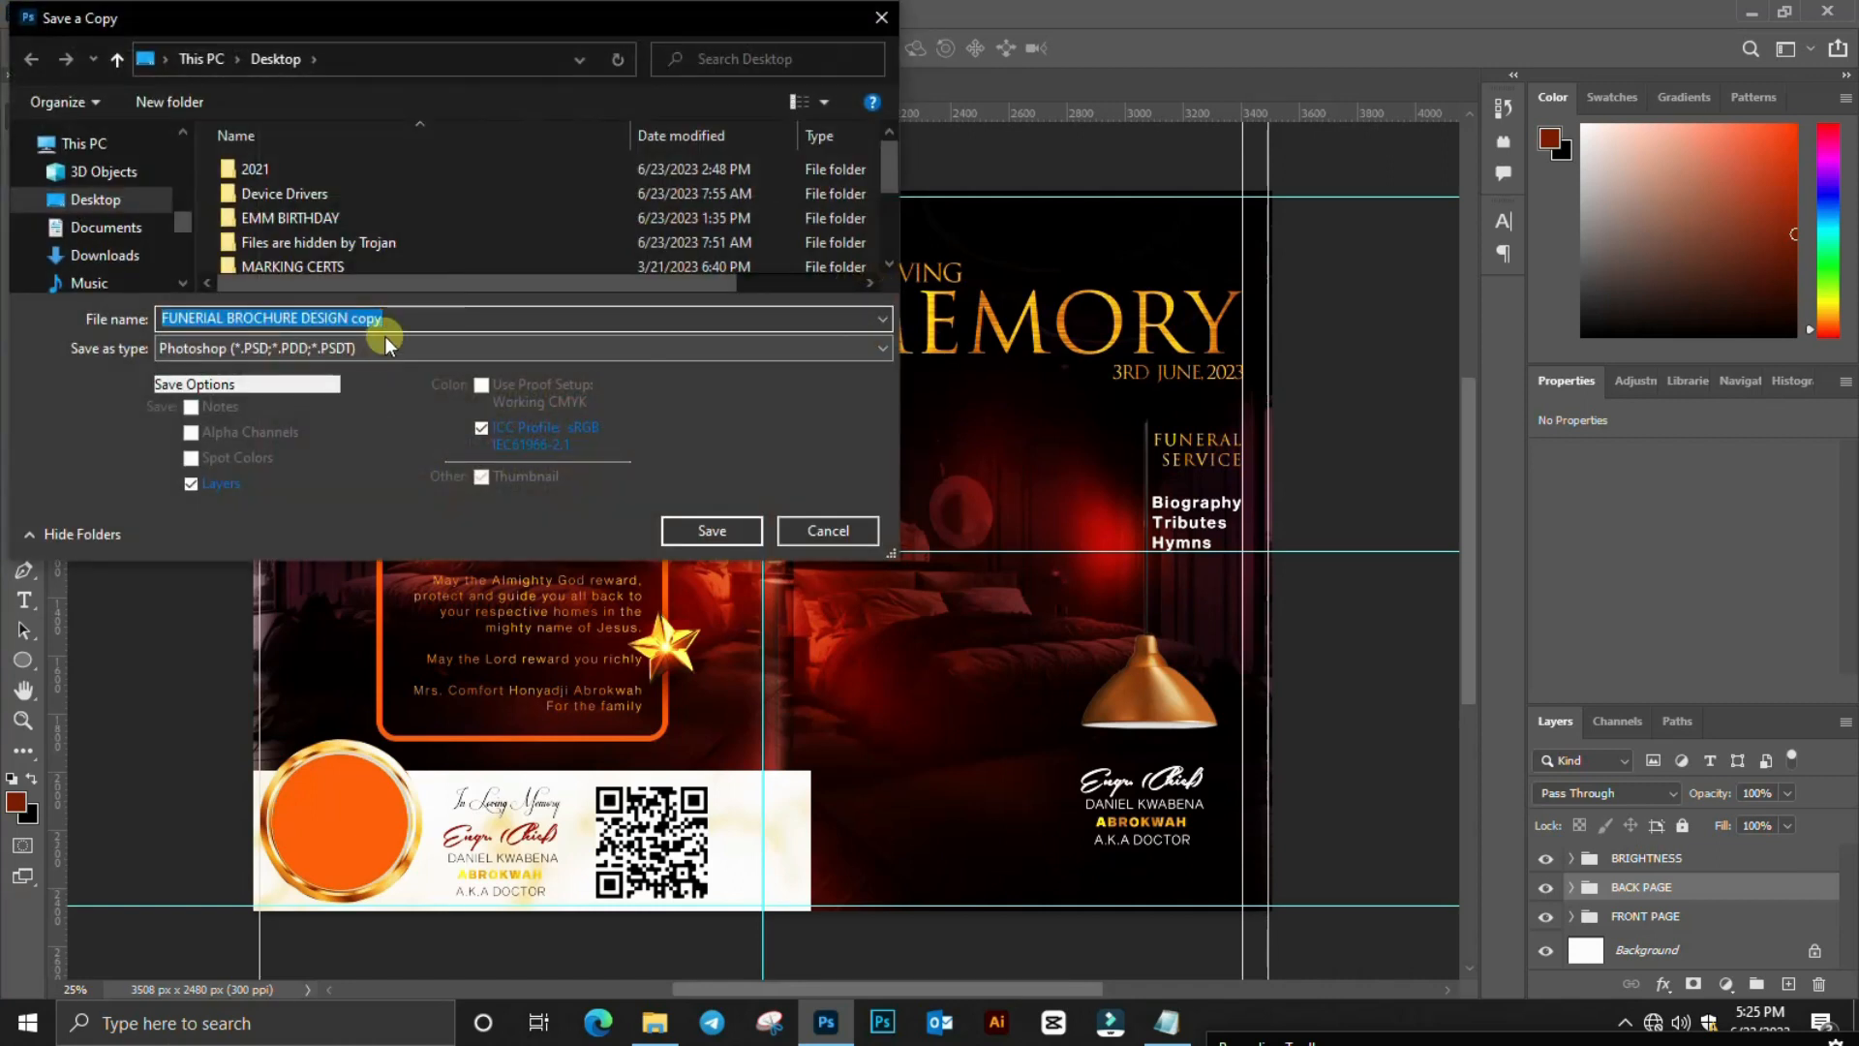
{"action": "left_click", "coordinate": [380, 346]}
{"action": "left_click", "coordinate": [283, 666]}
{"action": "left_click", "coordinate": [404, 319]}
{"action": "left_click_drag", "start_coordinate": [352, 318], "coordinate": [413, 318]}
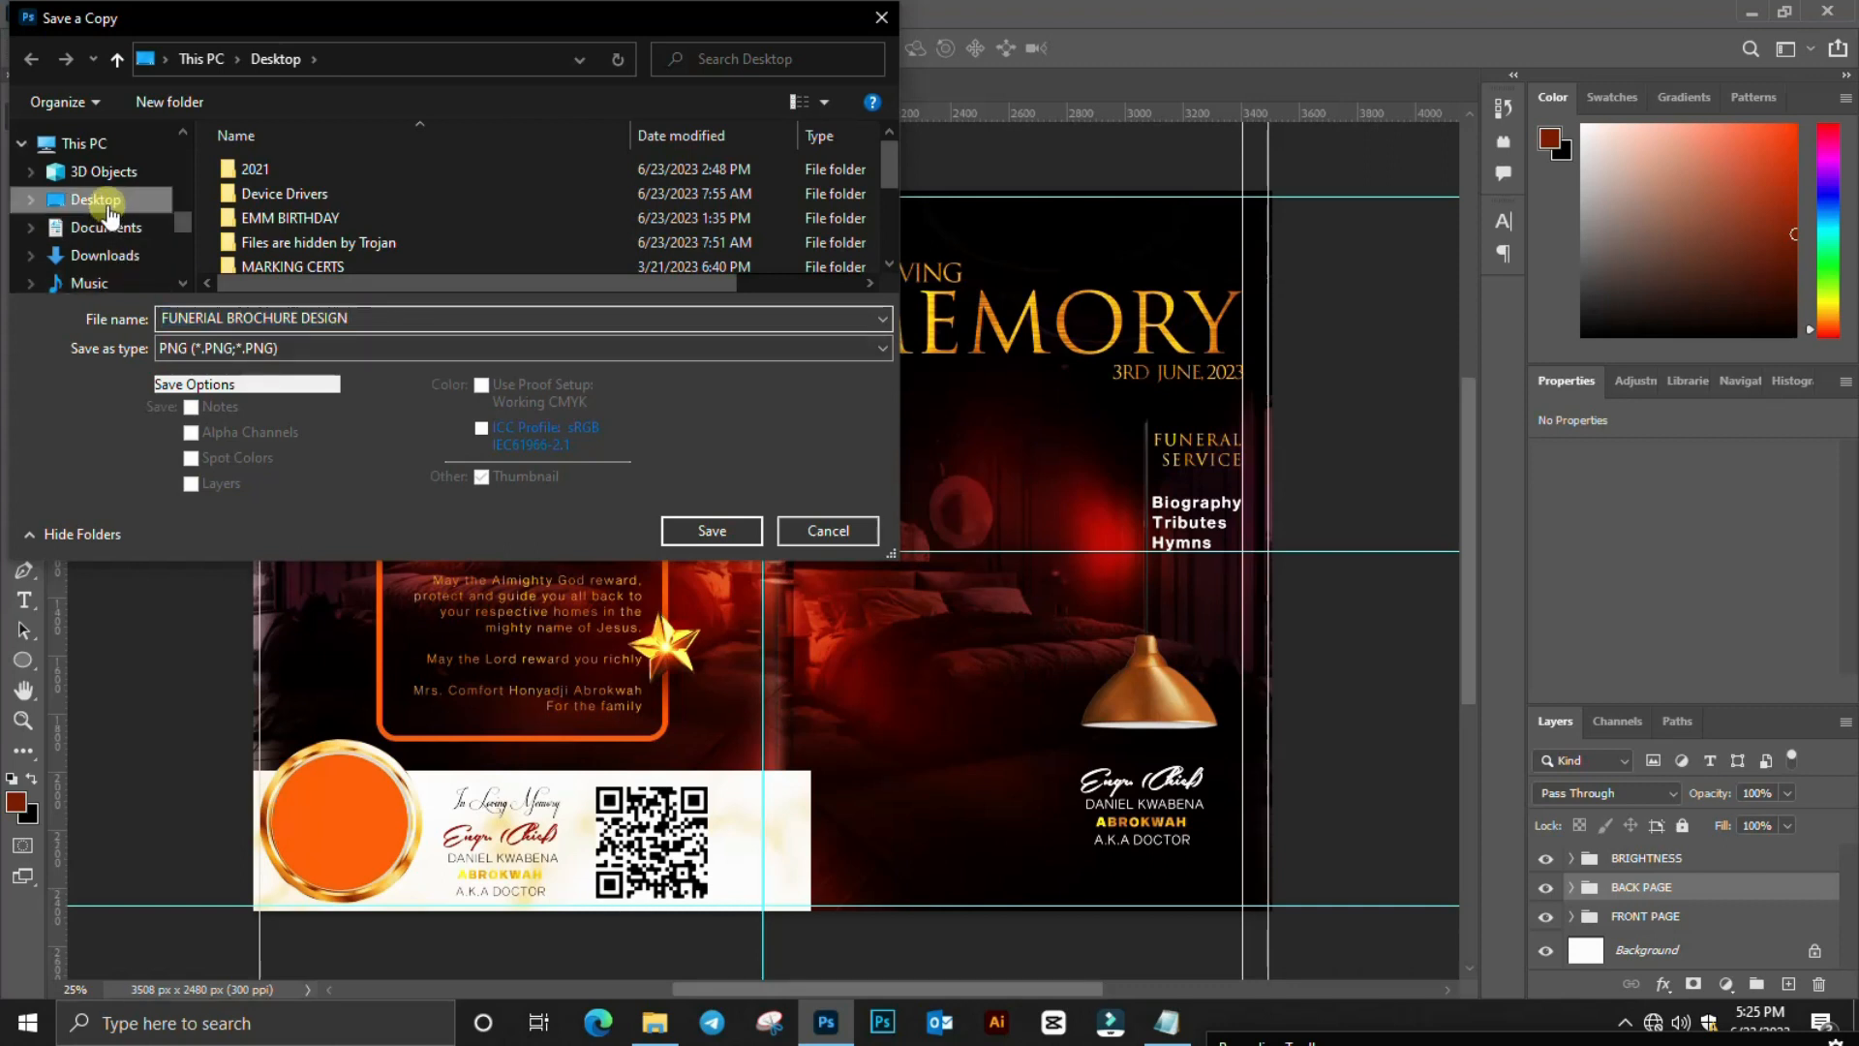
{"action": "left_click", "coordinate": [711, 530]}
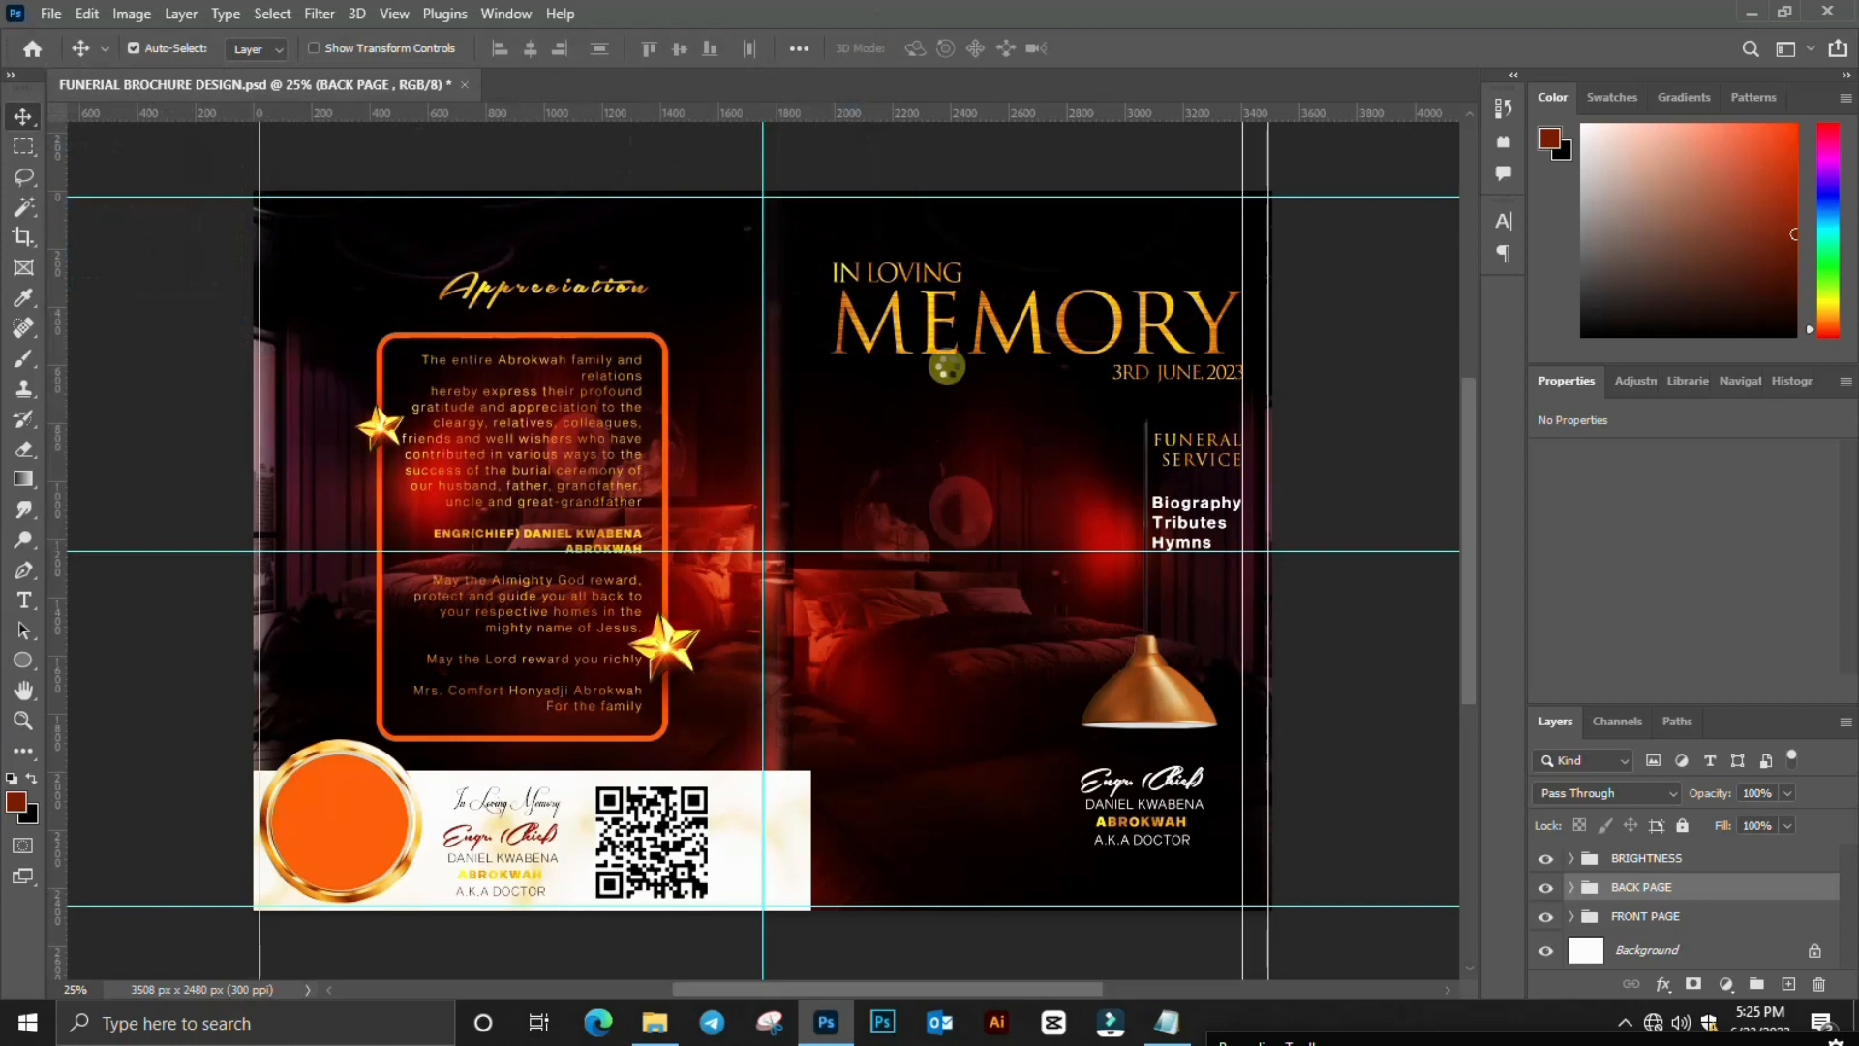
{"action": "left_click", "coordinate": [1080, 300]}
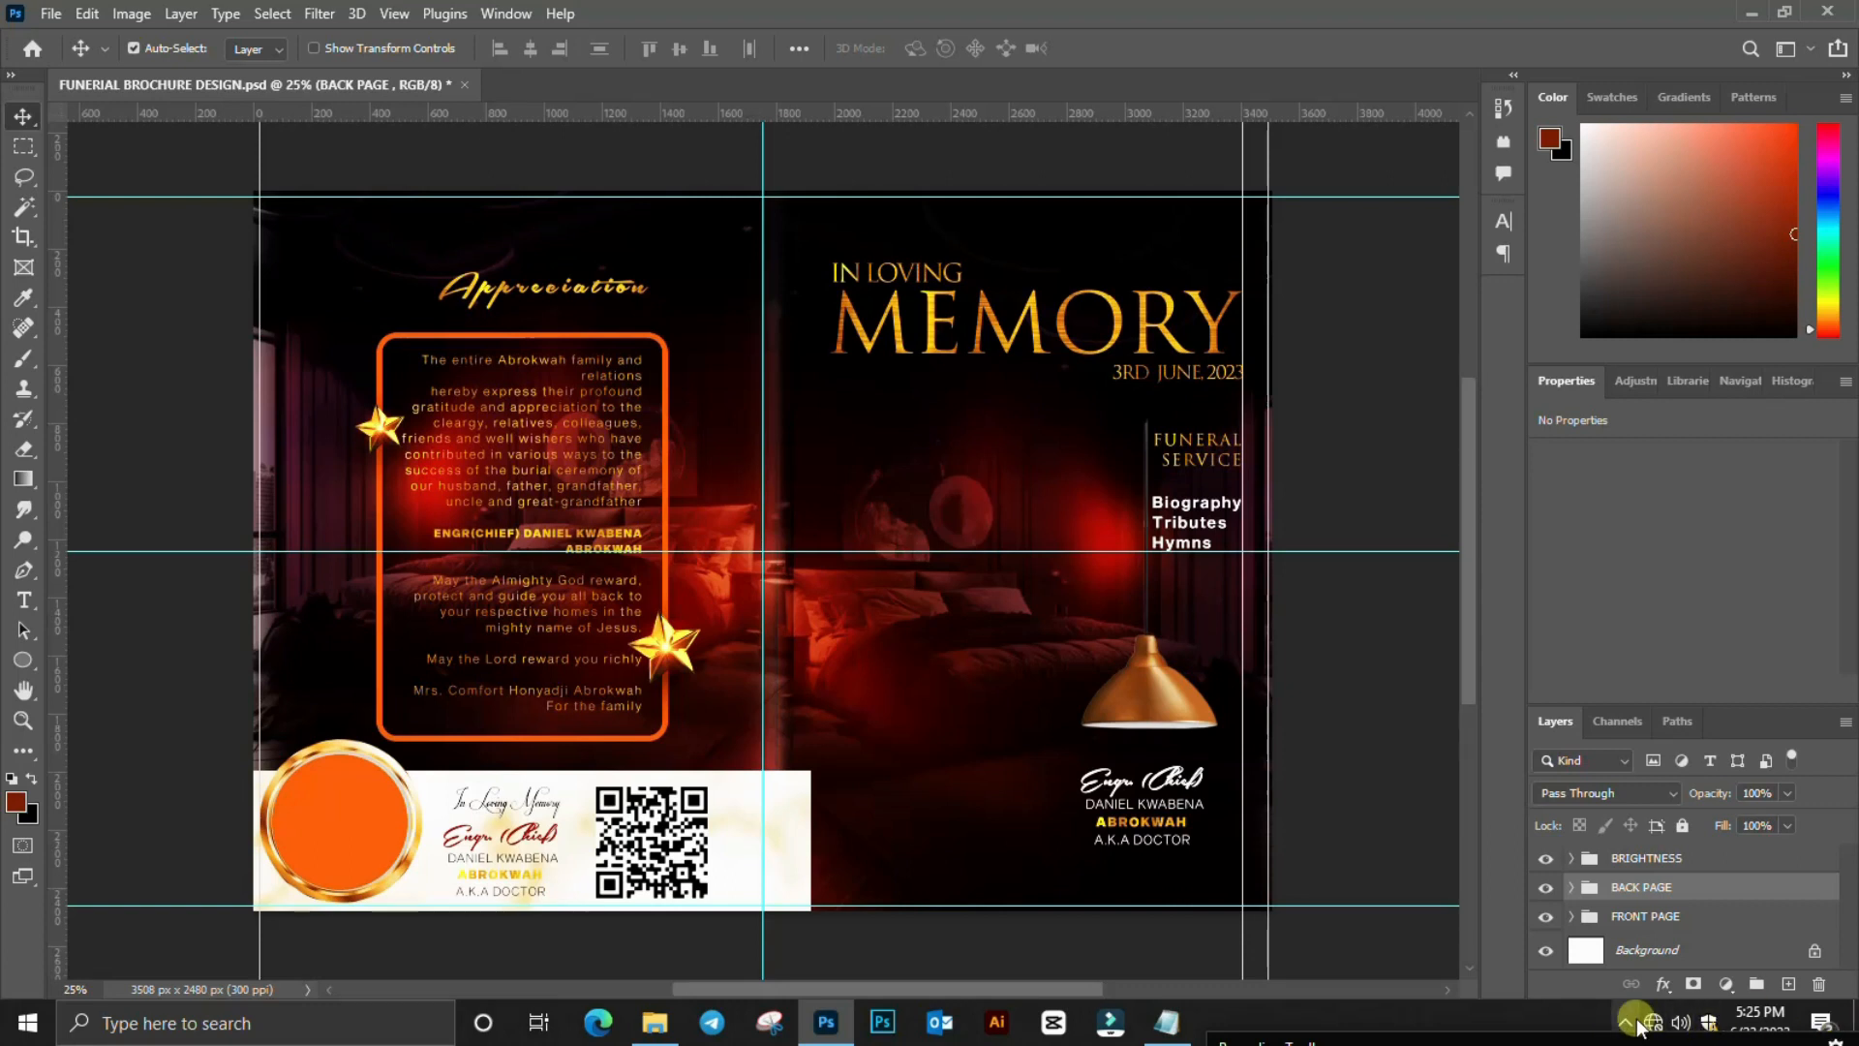
{"action": "left_click", "coordinate": [1627, 1023]}
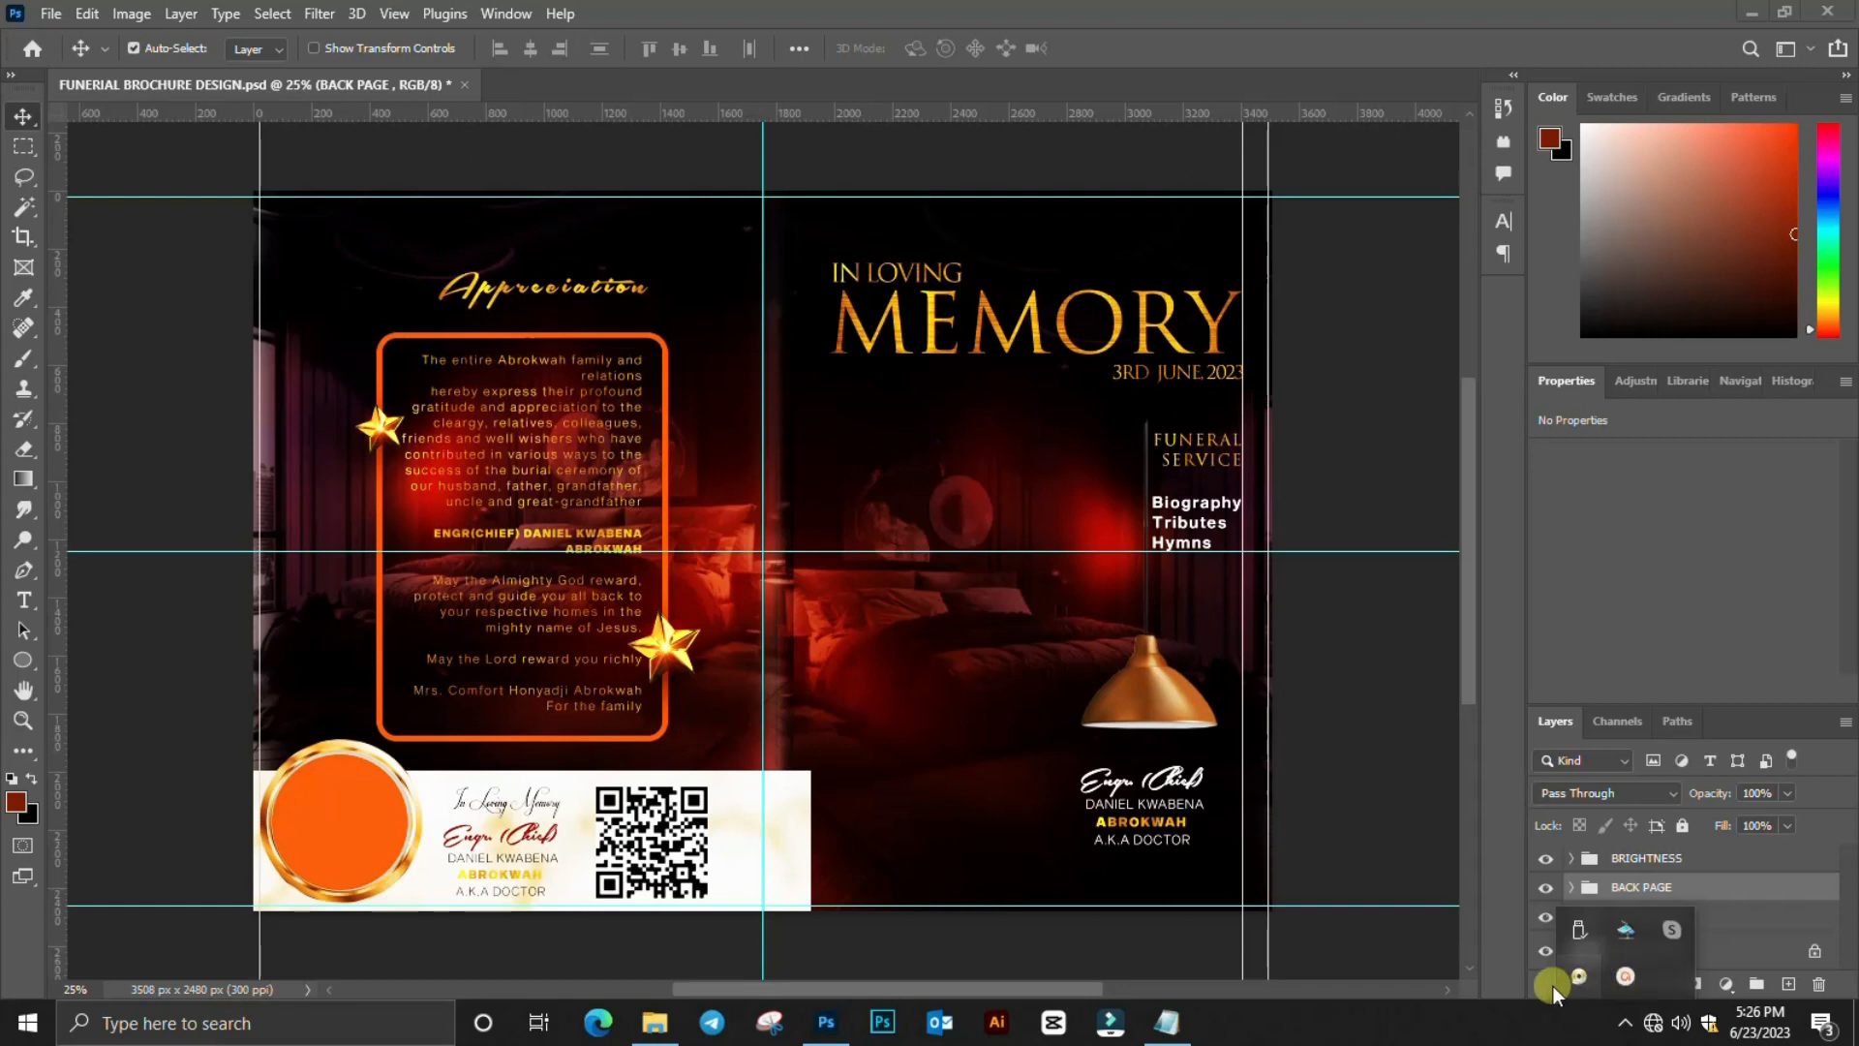
{"action": "left_click", "coordinate": [1624, 976]}
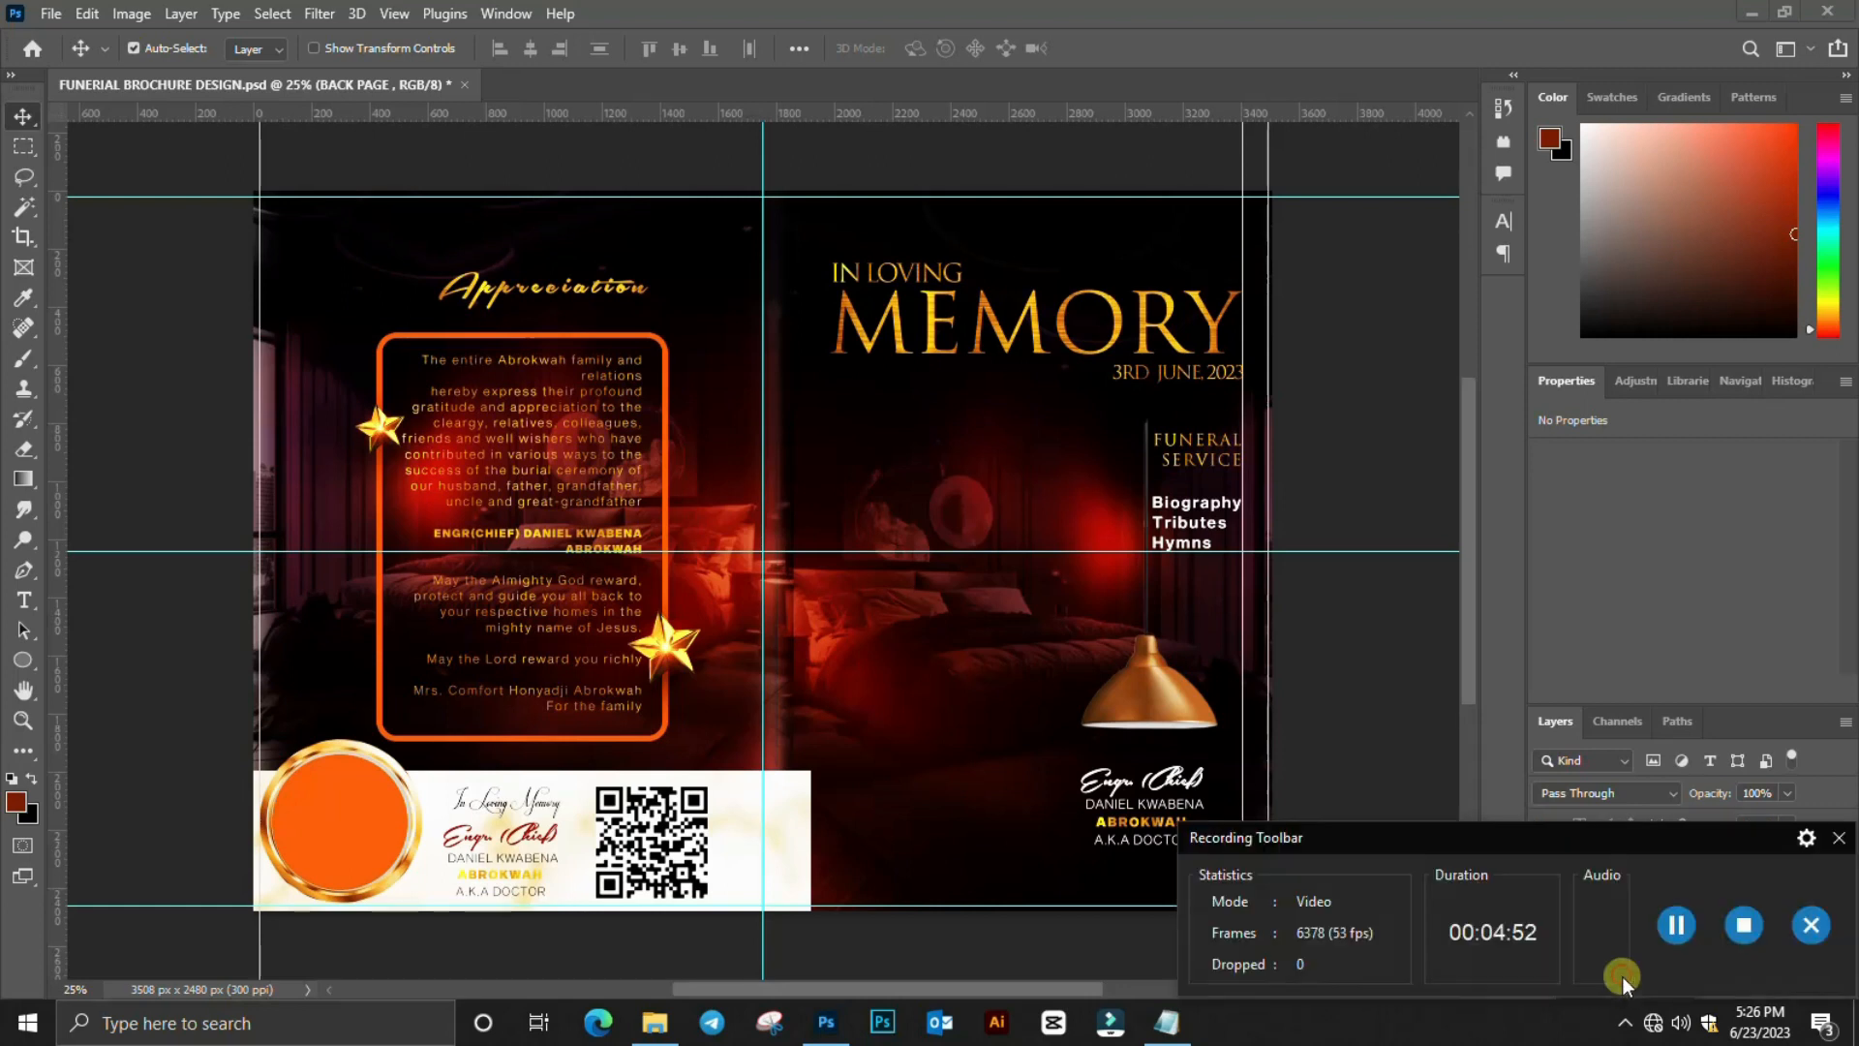